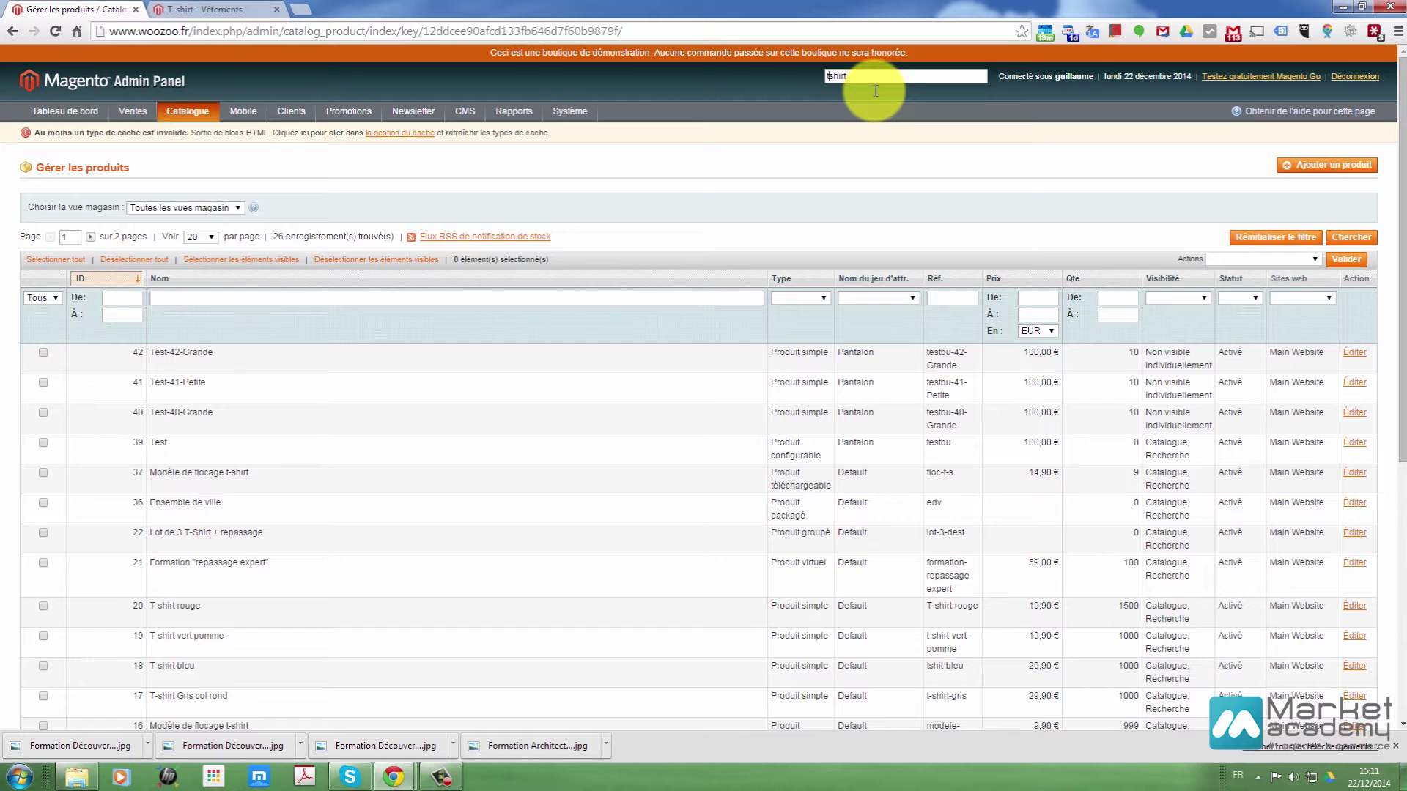
- Search the whole back office for "t-shirt", and repeat the global search with a customer's surname
{"action": "type", "text": "-"}
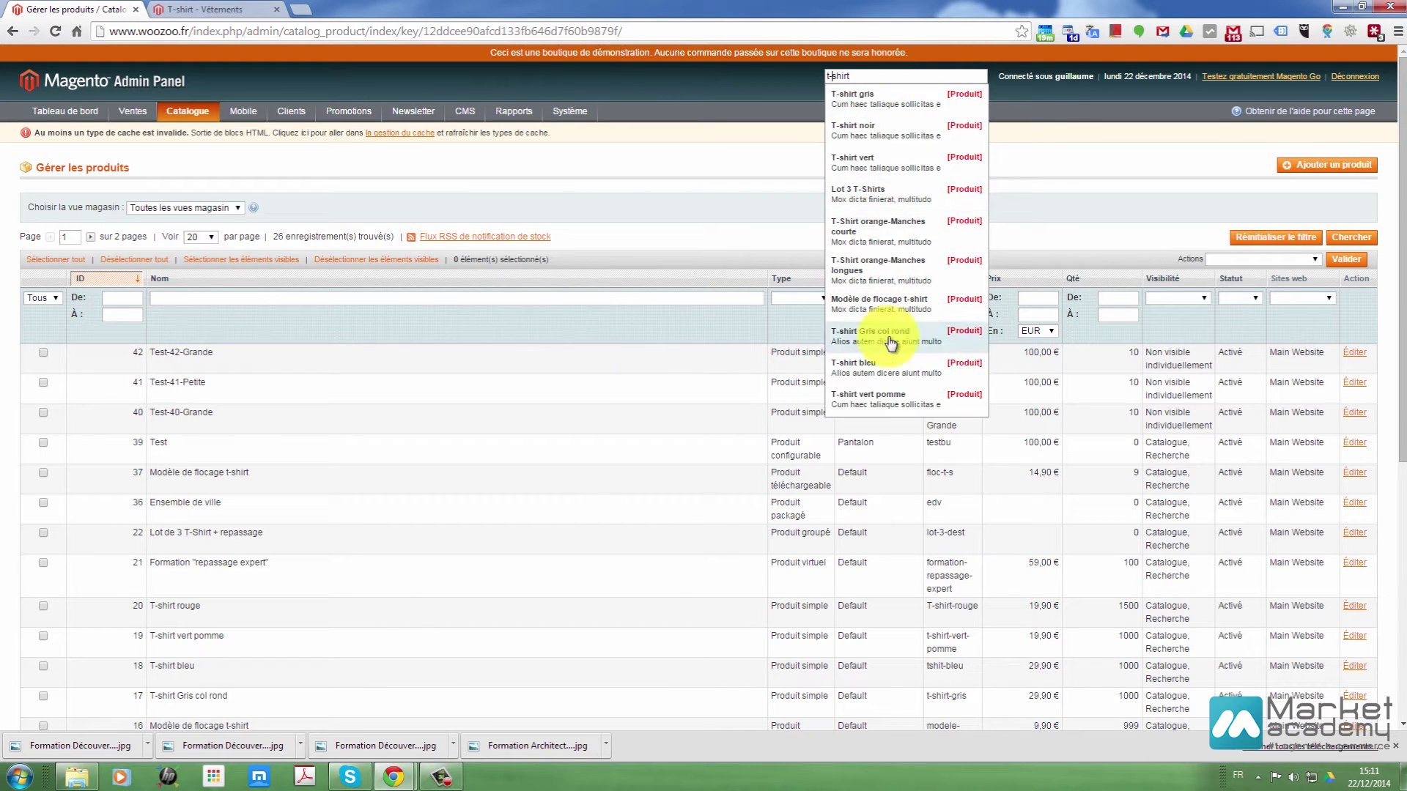
{"action": "triple_click", "coordinate": [868, 76]}
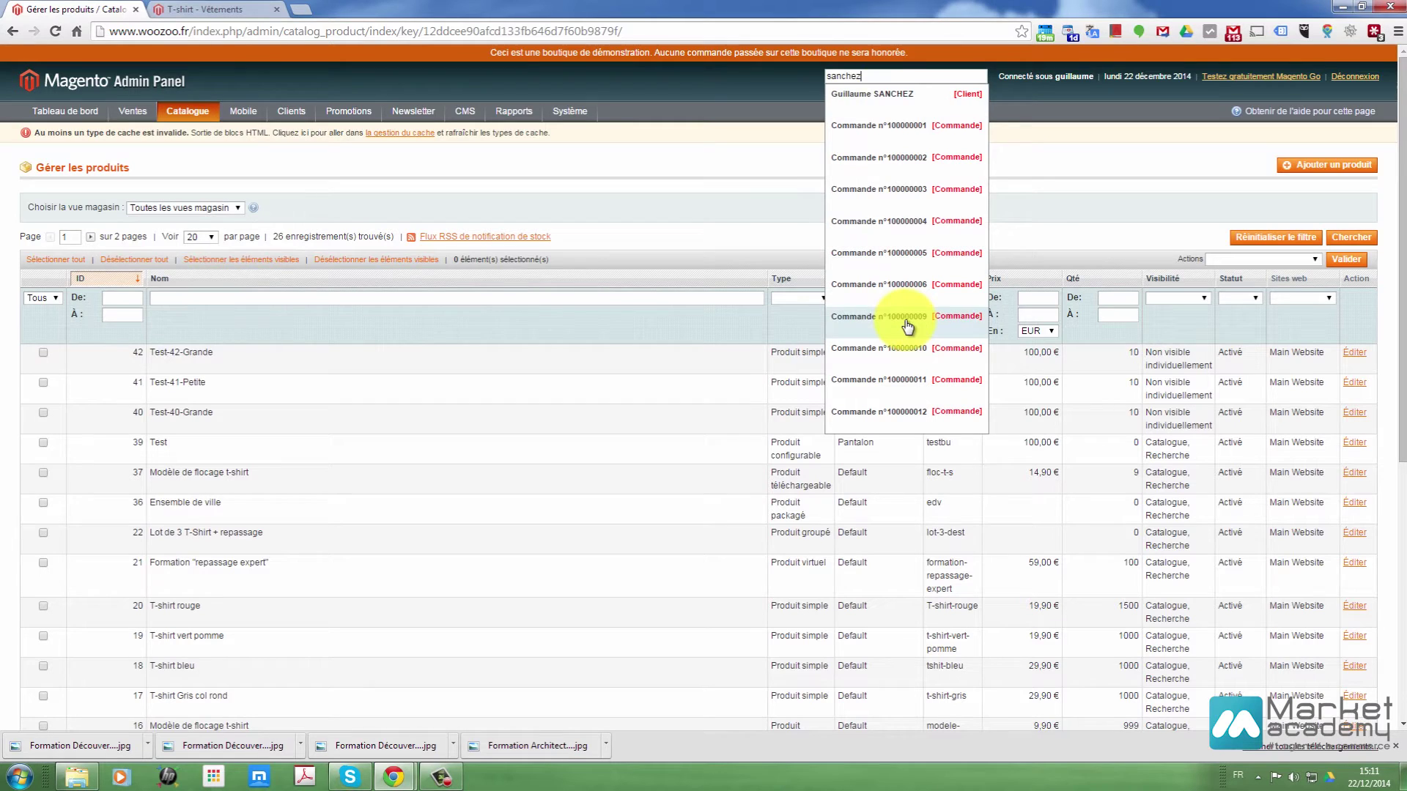
- Narrow the global search to "t-shirt gri" to look up the grey T-shirts, and erase the search text
{"action": "left_click_drag", "start_coordinate": [875, 76], "coordinate": [799, 73]}
{"action": "type", "text": "t-shi"}
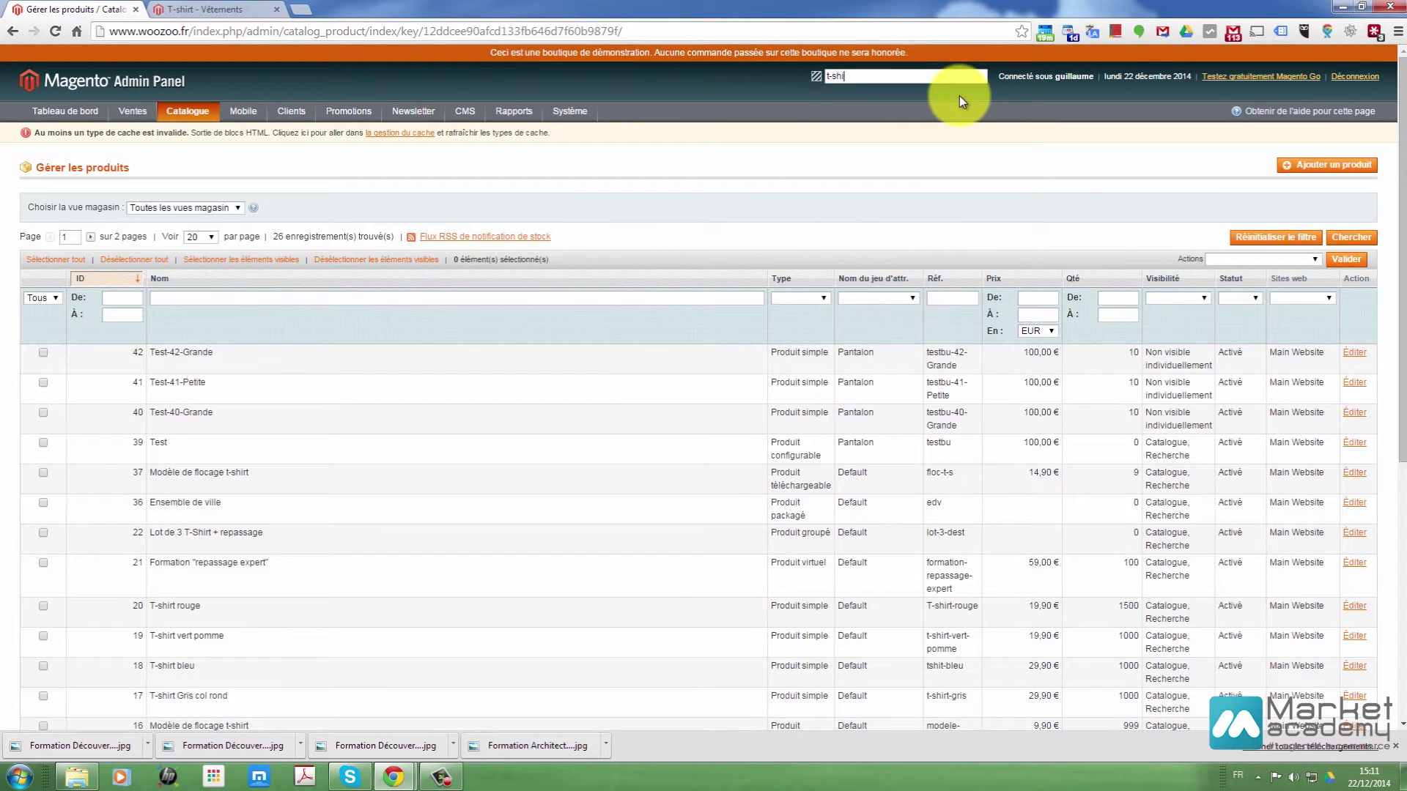
{"action": "type", "text": "rt gri"}
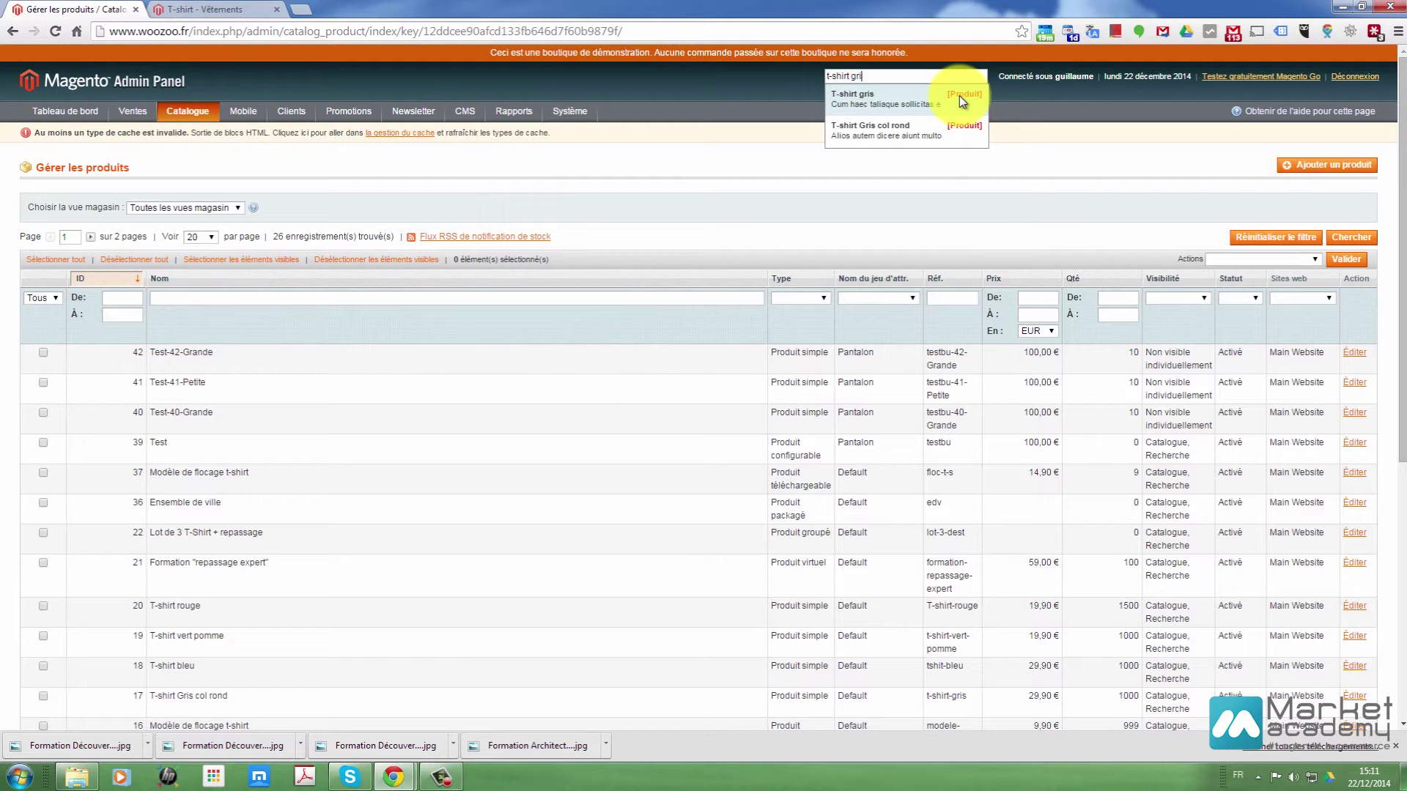
{"action": "key", "text": "BackSpace"}
{"action": "key", "text": "BackSpace"}
{"action": "key", "text": "BackSpace"}
{"action": "key", "text": "BackSpace"}
{"action": "key", "text": "BackSpace"}
{"action": "key", "text": "BackSpace"}
{"action": "key", "text": "BackSpace"}
{"action": "key", "text": "BackSpace"}
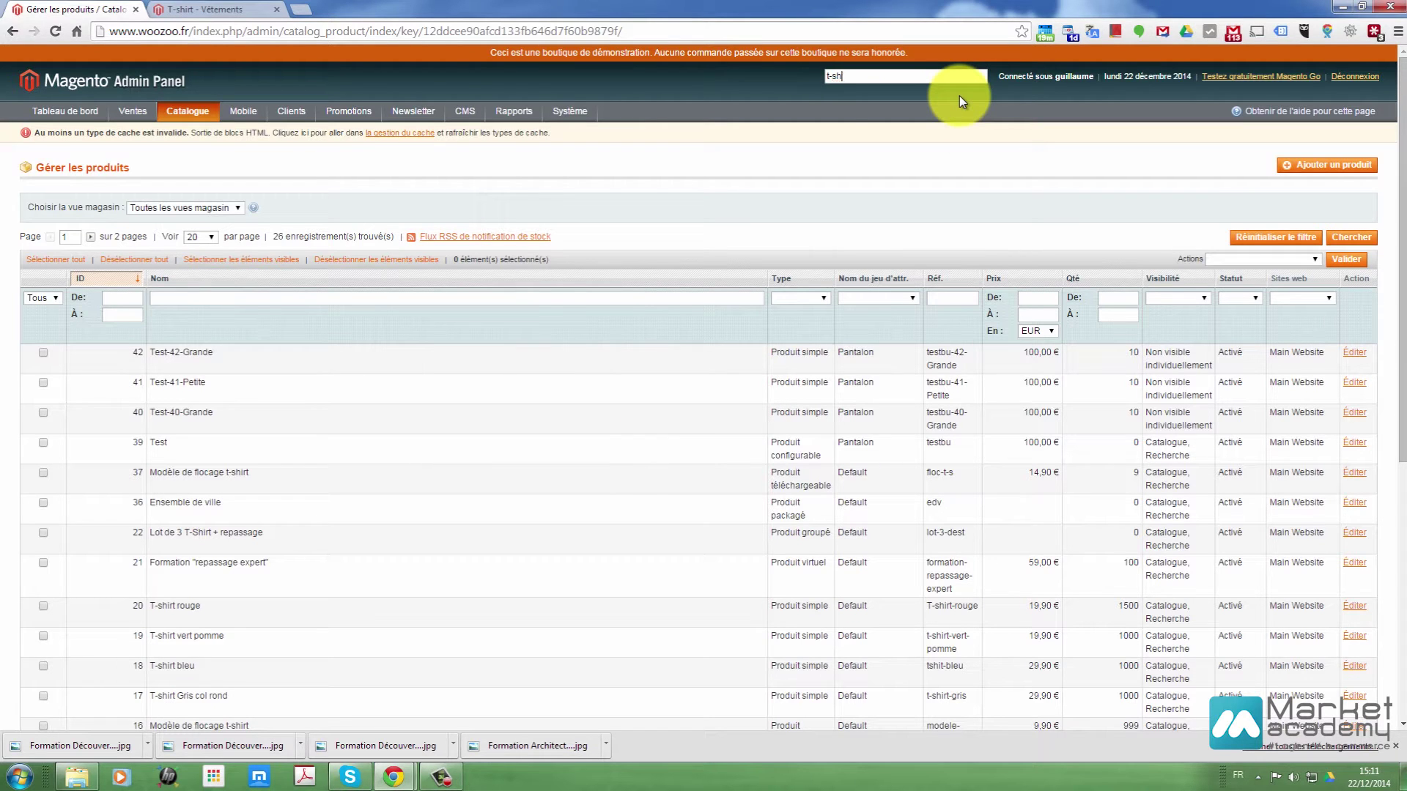
- View the product list in the anglais and Français store views, and return it to Toutes les vues magasin
{"action": "left_click", "coordinate": [158, 209]}
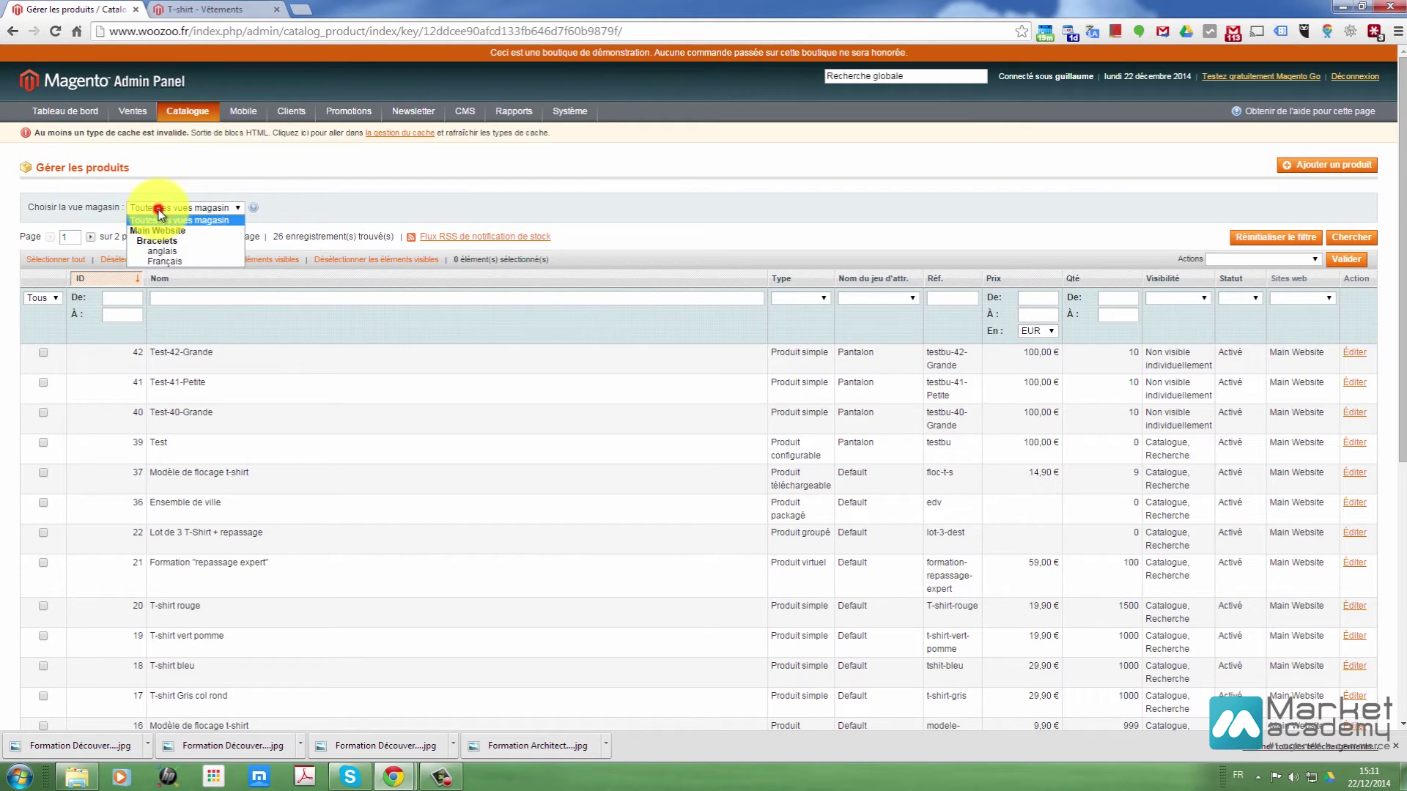
{"action": "left_click", "coordinate": [92, 201]}
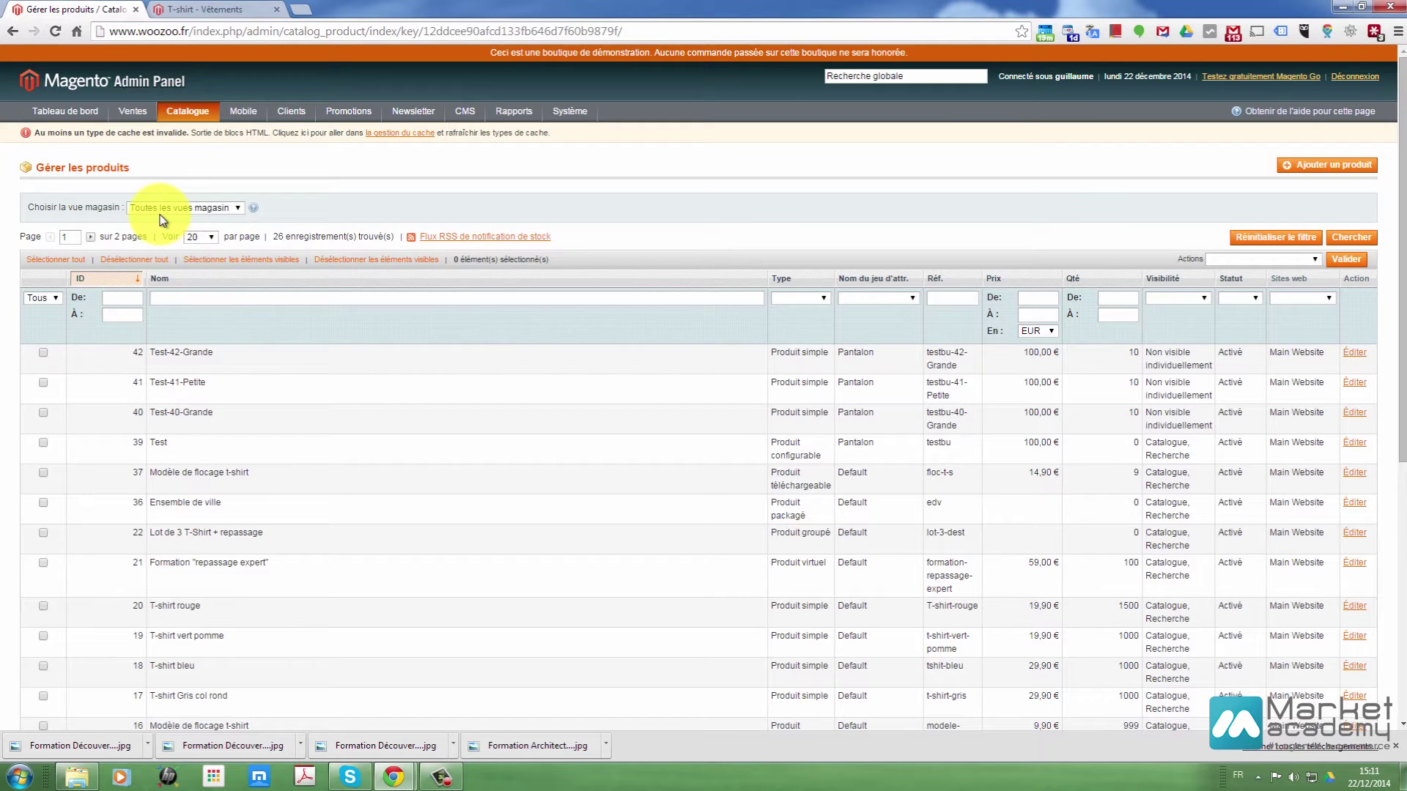
{"action": "left_click", "coordinate": [159, 212]}
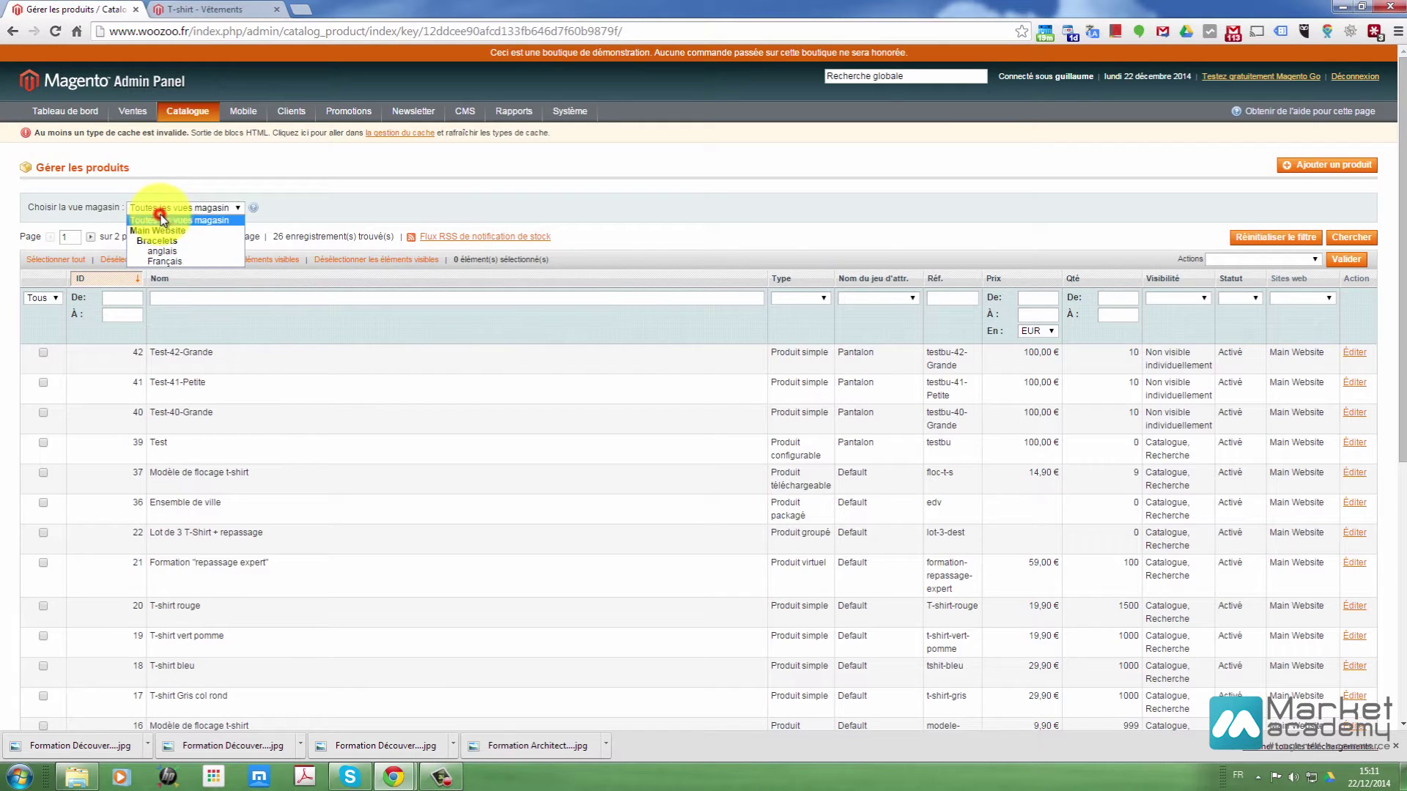
{"action": "left_click", "coordinate": [173, 251]}
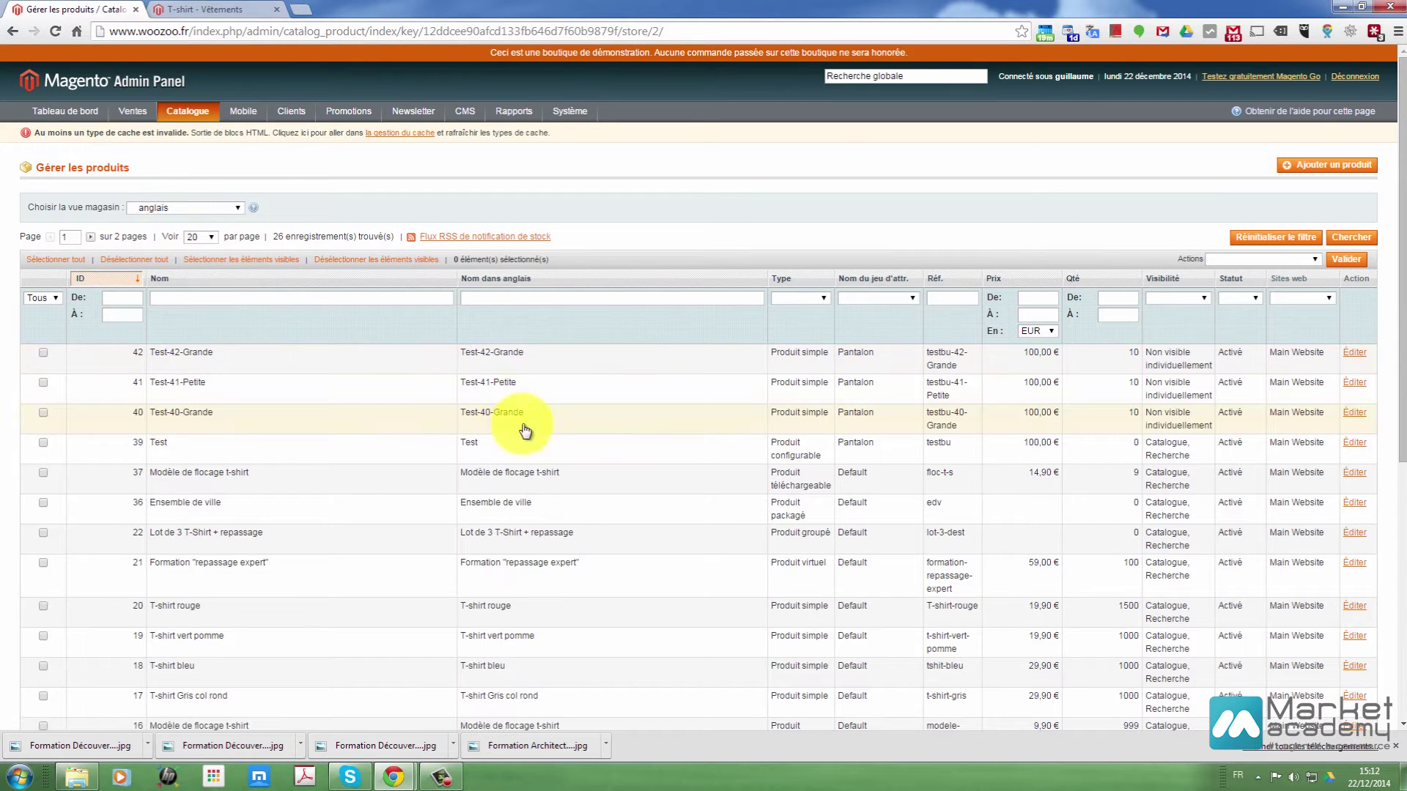
{"action": "left_click", "coordinate": [149, 207]}
{"action": "left_click", "coordinate": [157, 257]}
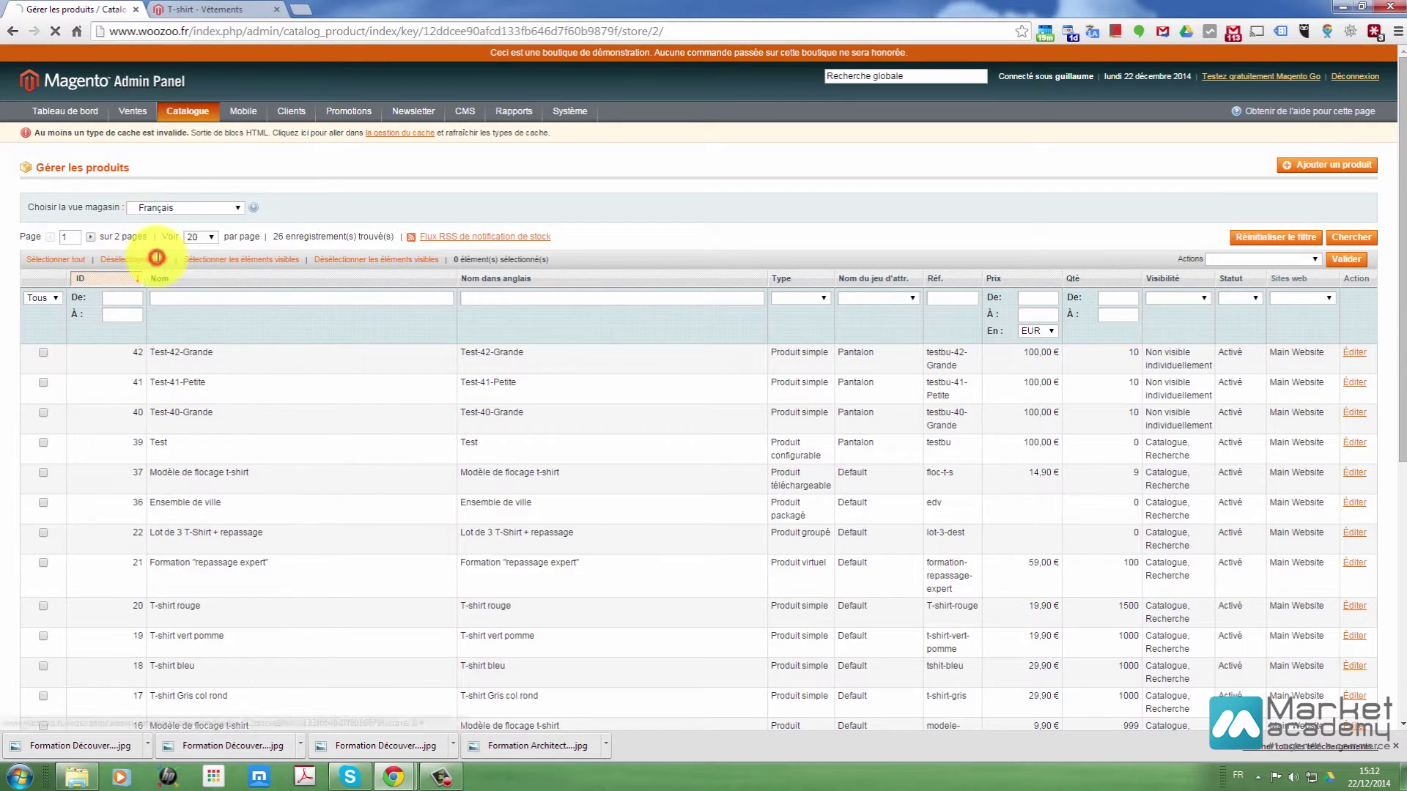
{"action": "left_click", "coordinate": [173, 208]}
{"action": "left_click", "coordinate": [174, 220]}
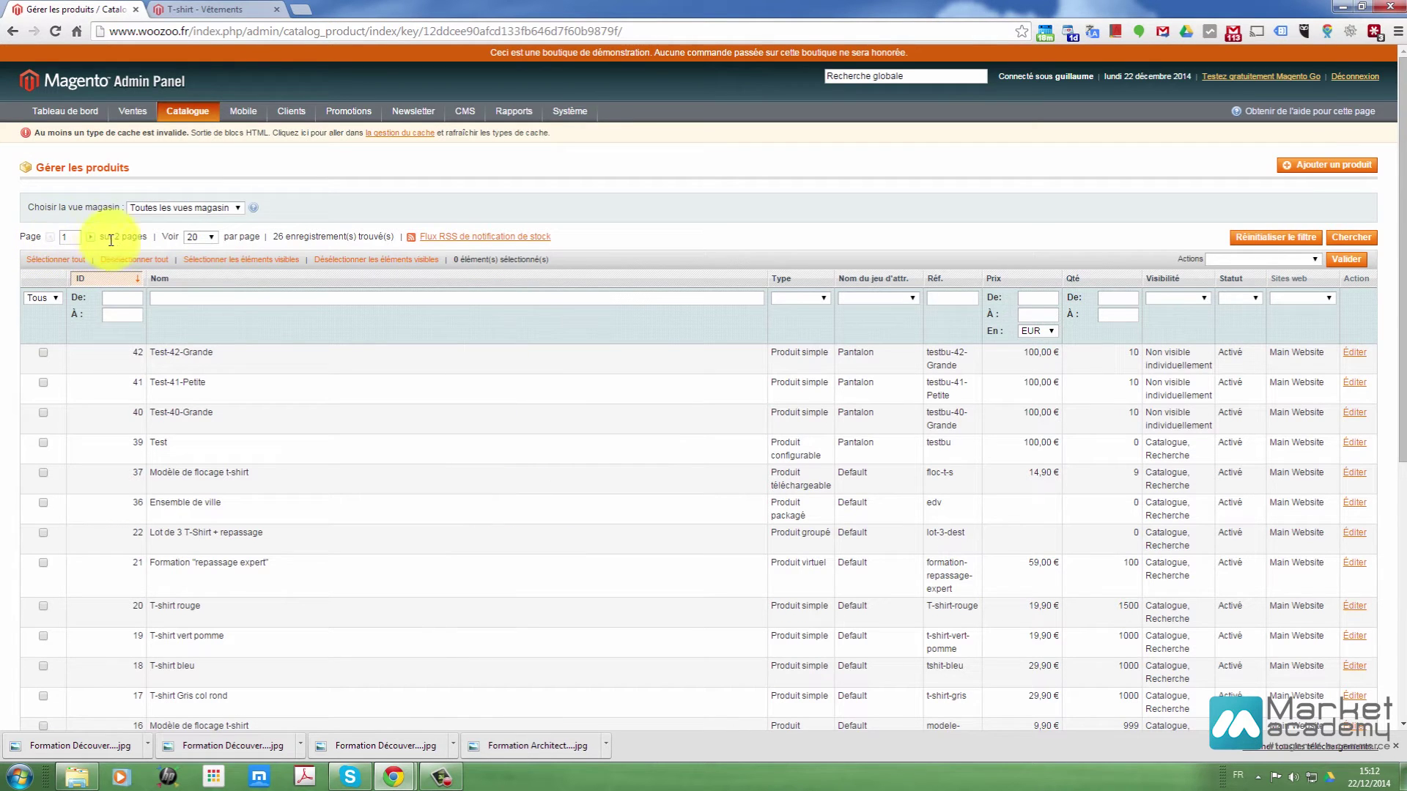
- Examine the product list's records-per-page setting and the number of records found
{"action": "left_click", "coordinate": [198, 238]}
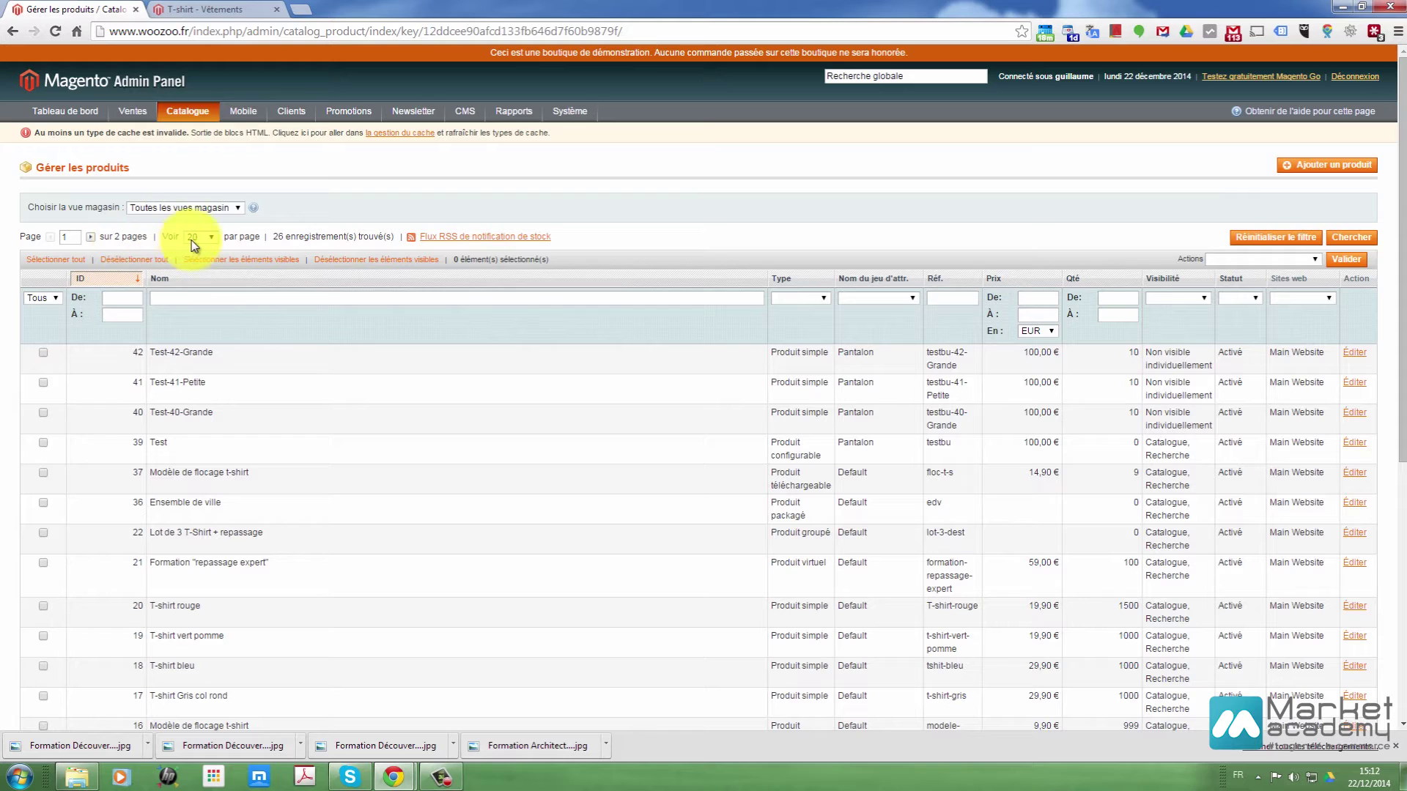
{"action": "left_click", "coordinate": [199, 240]}
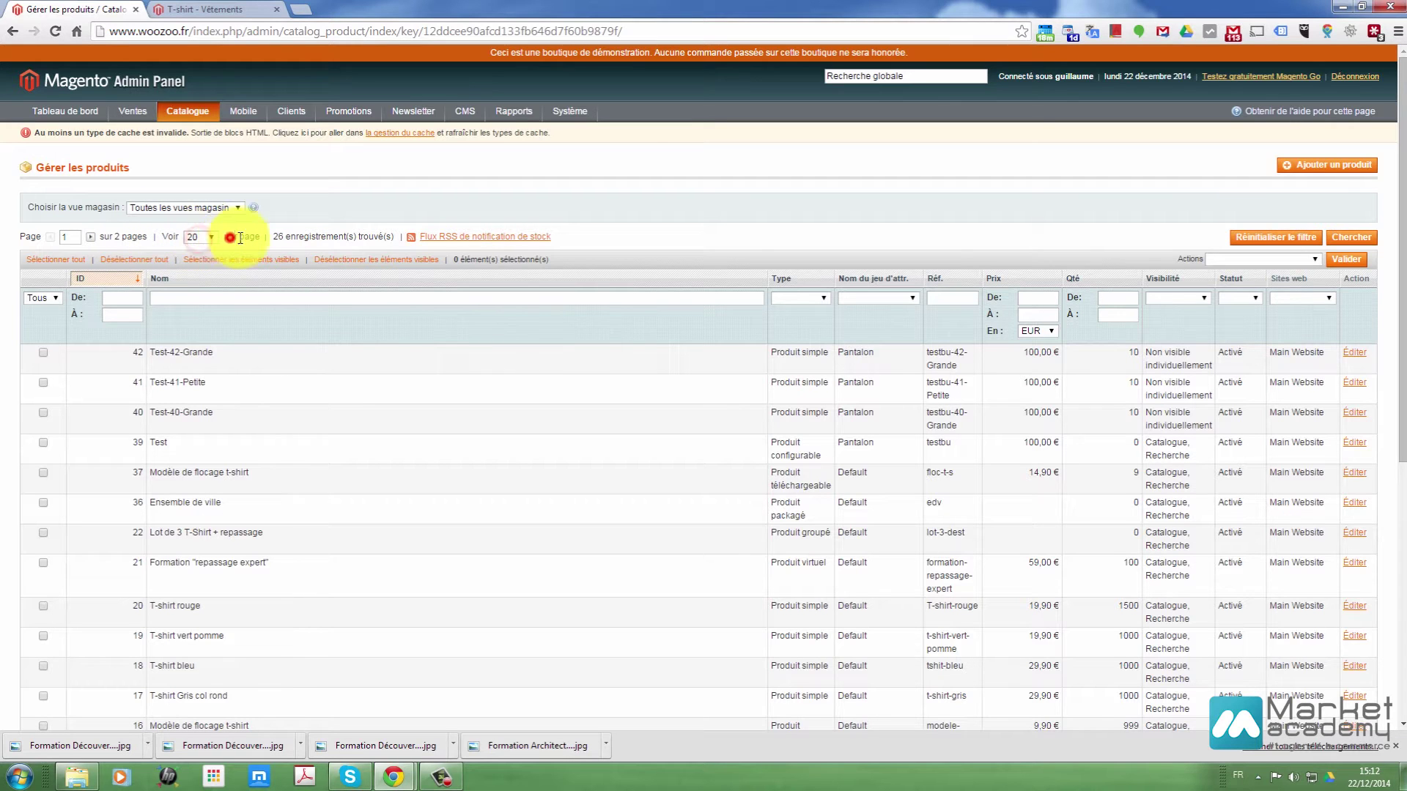
{"action": "left_click_drag", "start_coordinate": [269, 239], "coordinate": [396, 239]}
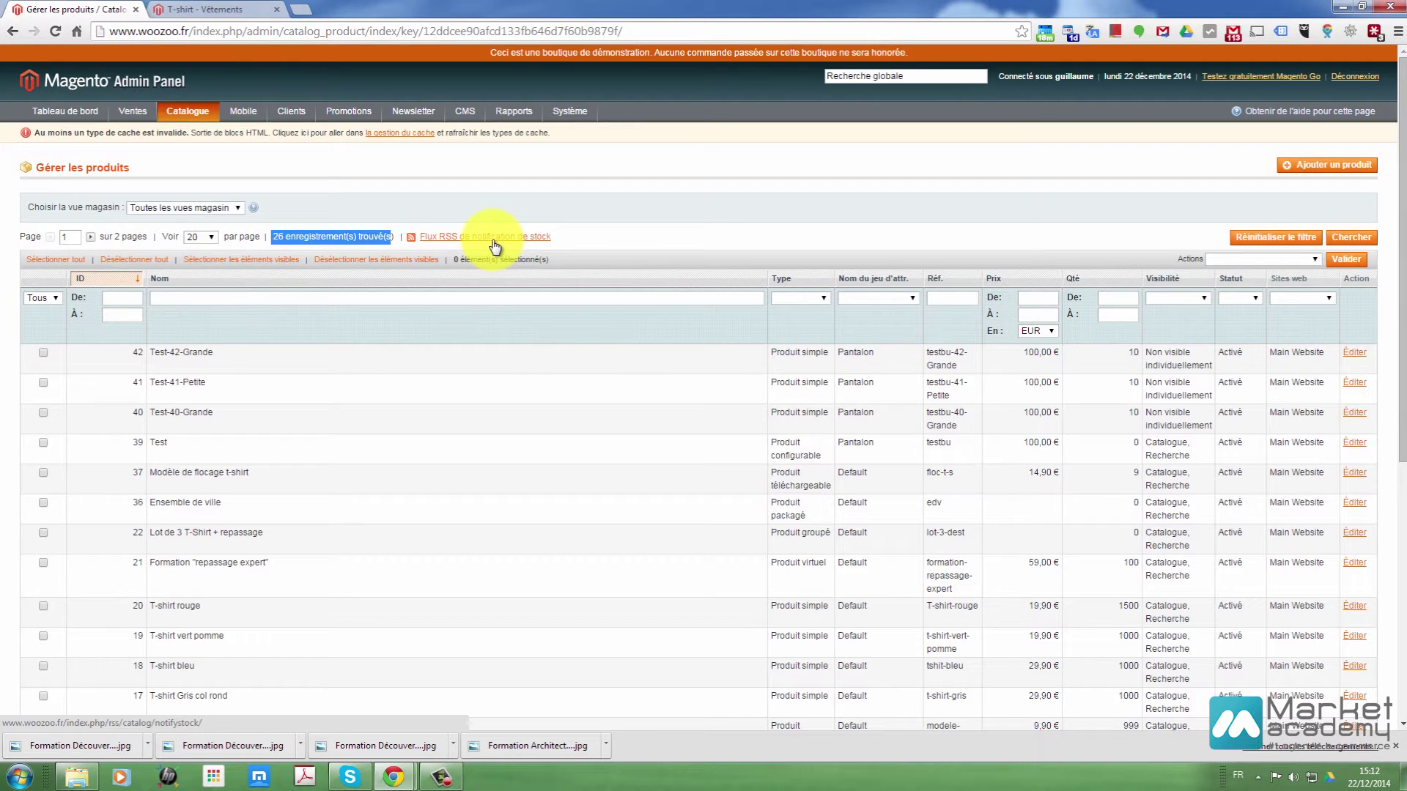
- Open the RSS feed for stock notifications, examine its XML content, and close the feed
{"action": "left_click", "coordinate": [493, 244]}
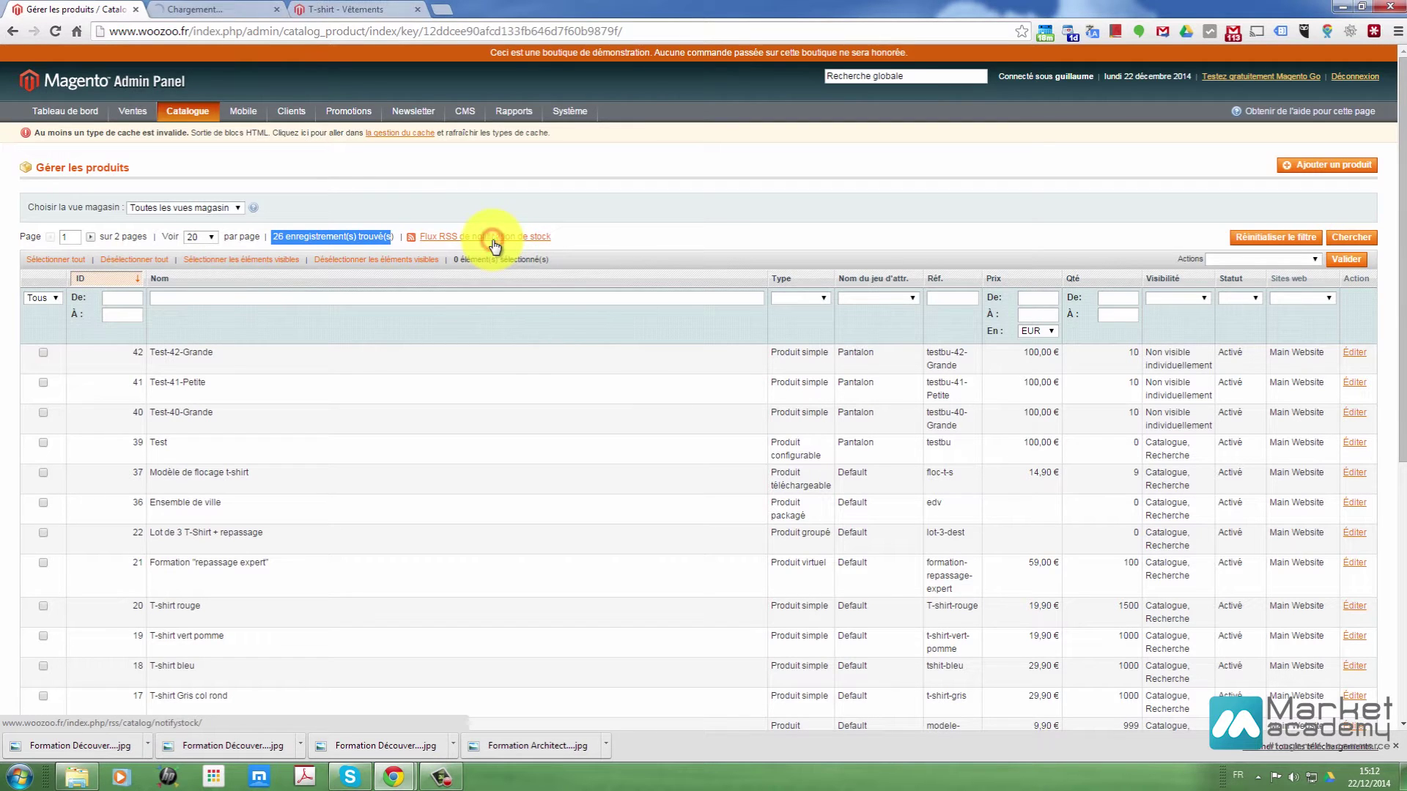
{"action": "left_click", "coordinate": [232, 7]}
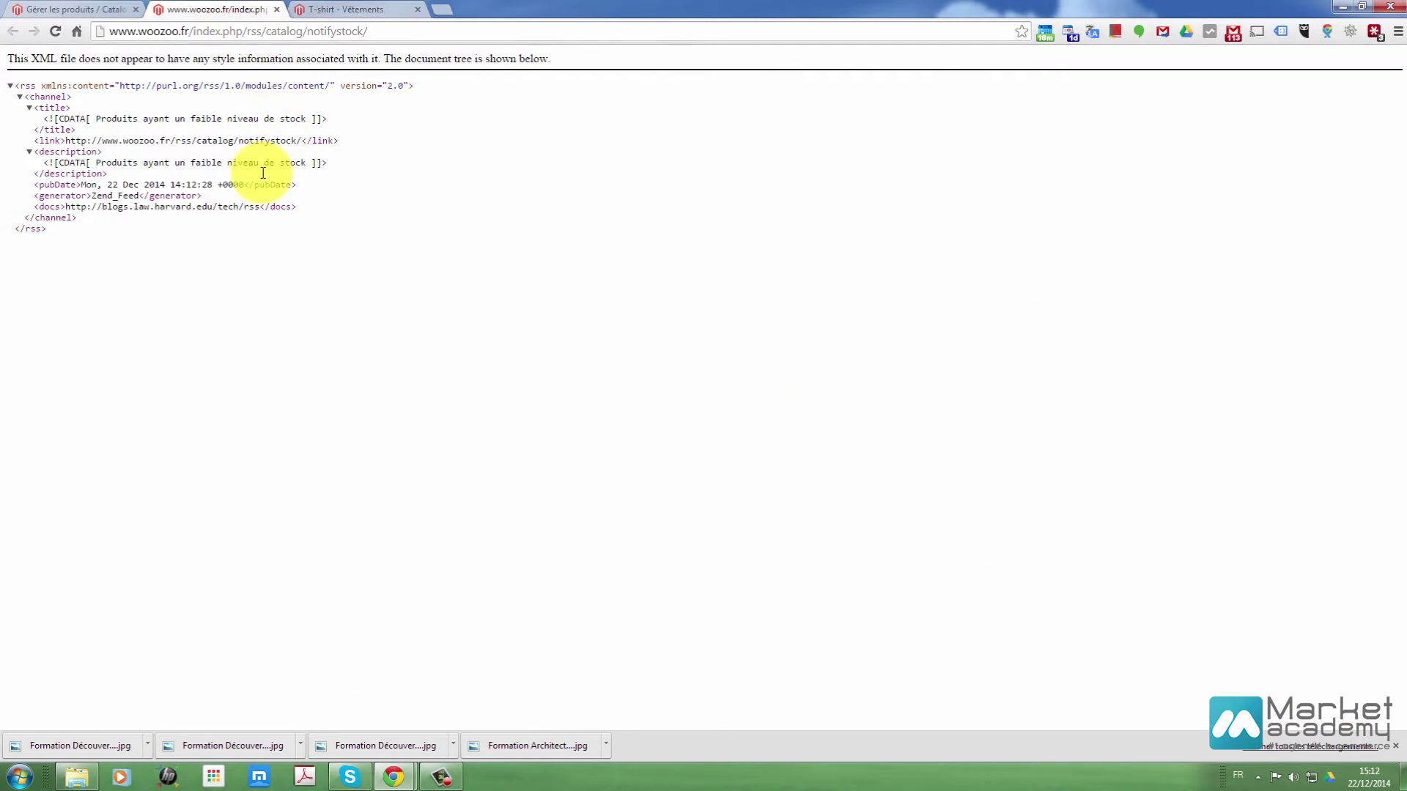
{"action": "left_click_drag", "start_coordinate": [183, 244], "coordinate": [19, 90]}
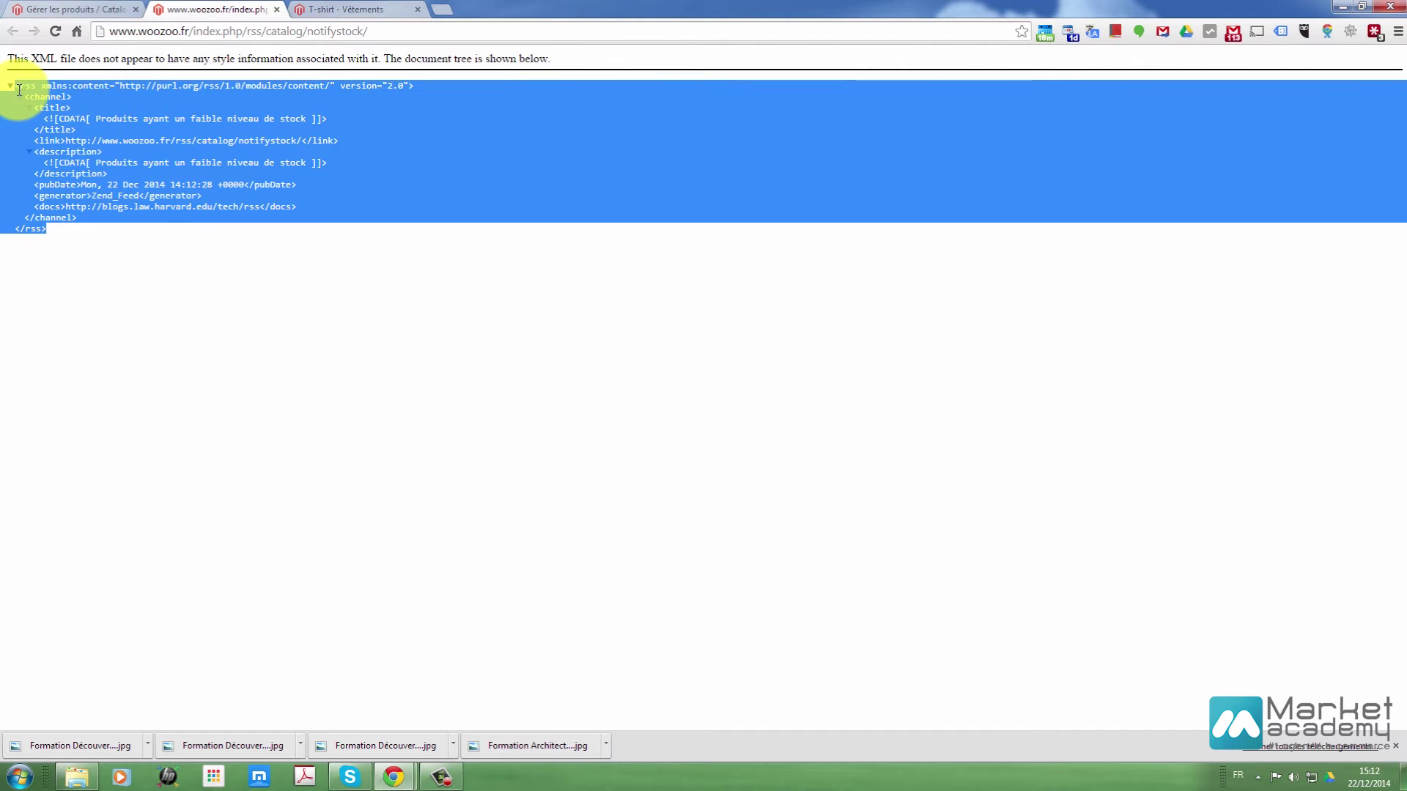
{"action": "left_click", "coordinate": [77, 242]}
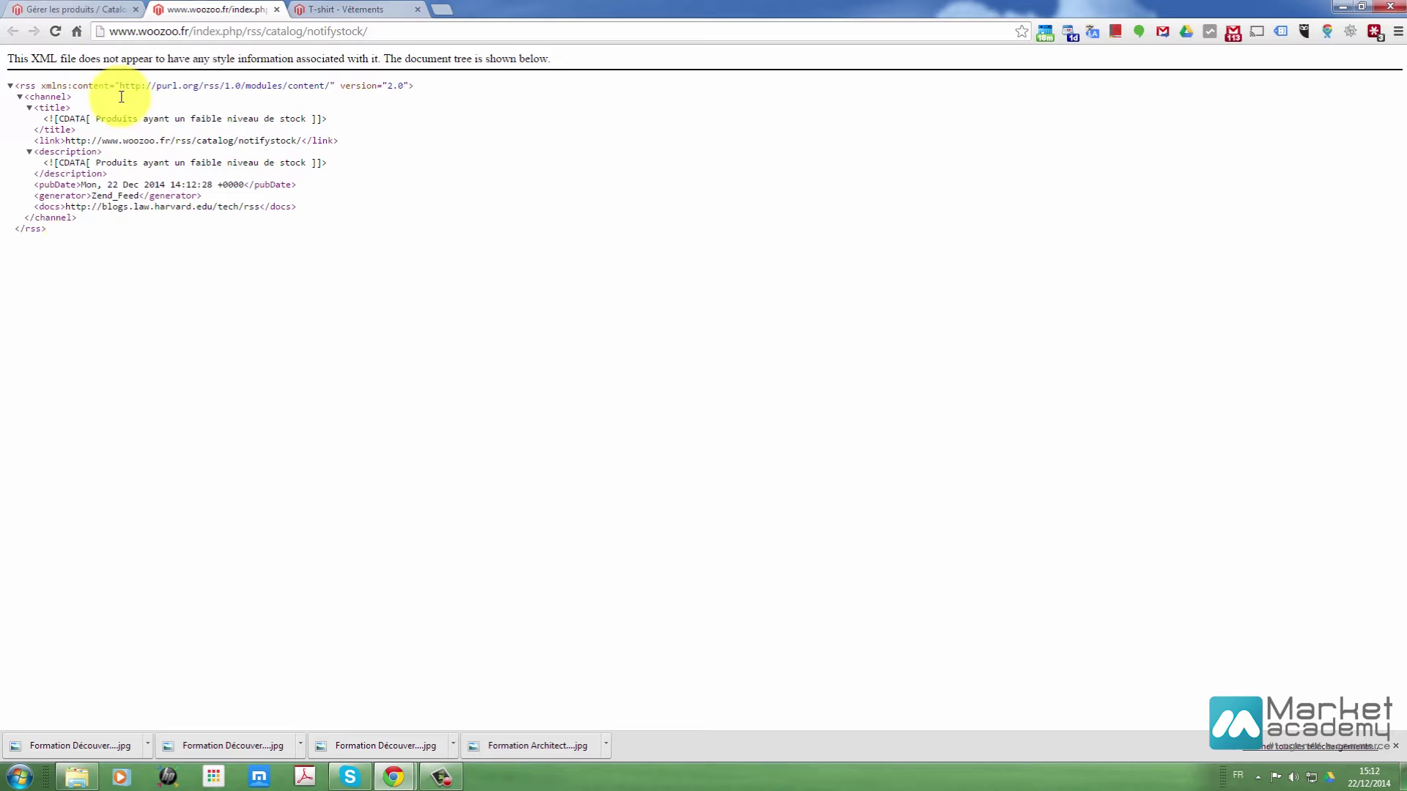
{"action": "left_click_drag", "start_coordinate": [81, 239], "coordinate": [69, 118]}
{"action": "left_click", "coordinate": [263, 198]}
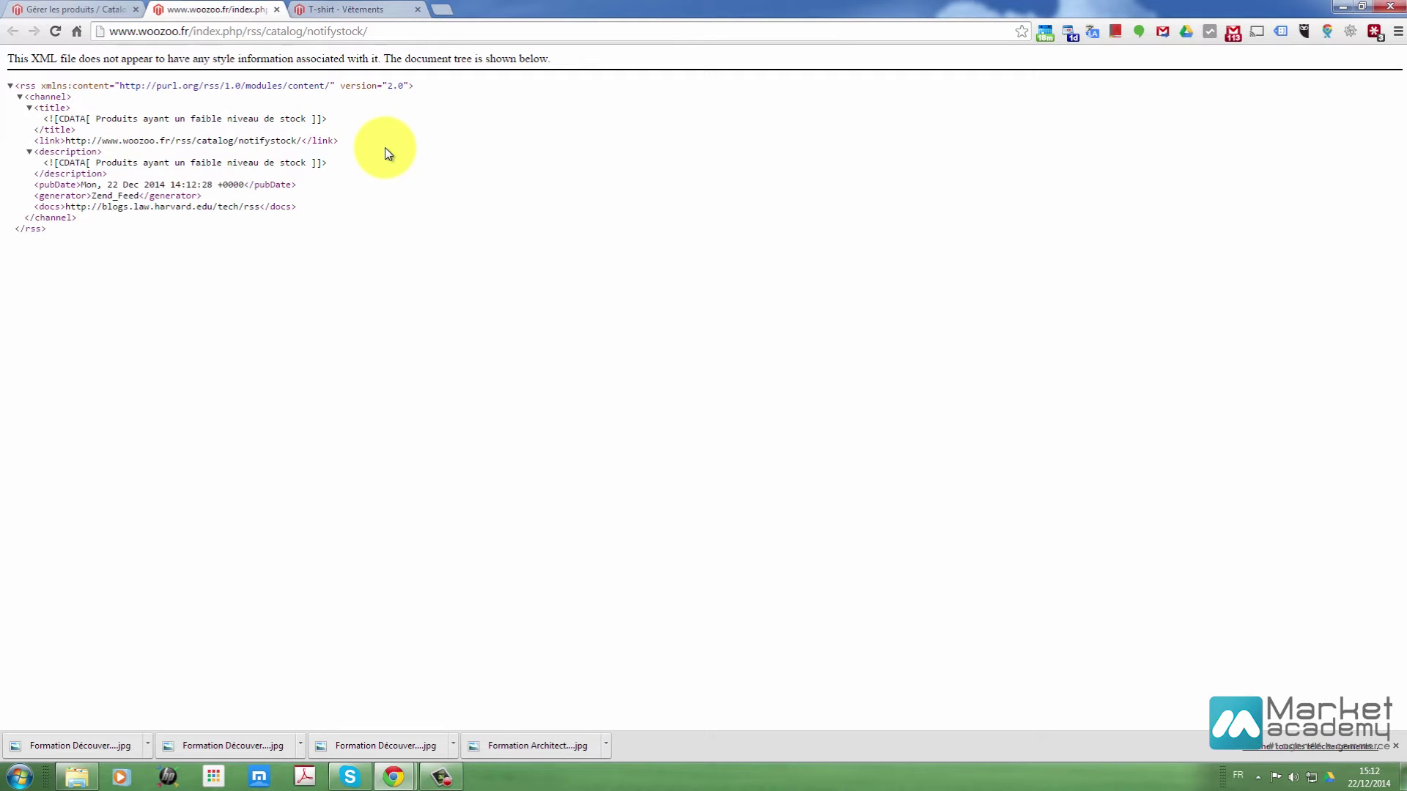
{"action": "left_click", "coordinate": [276, 10]}
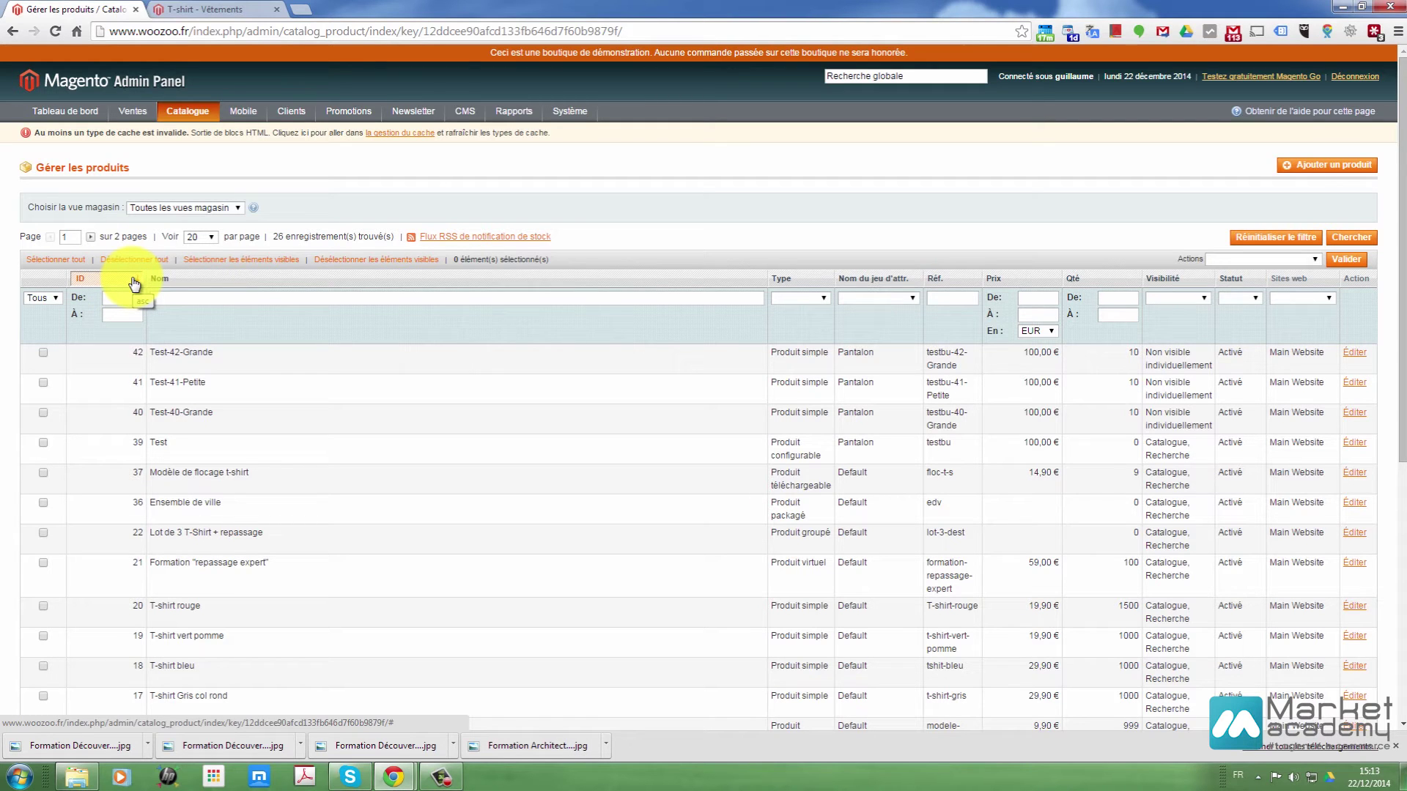
- Sort the product list by ID, and by name in ascending and descending order
{"action": "left_click", "coordinate": [134, 284]}
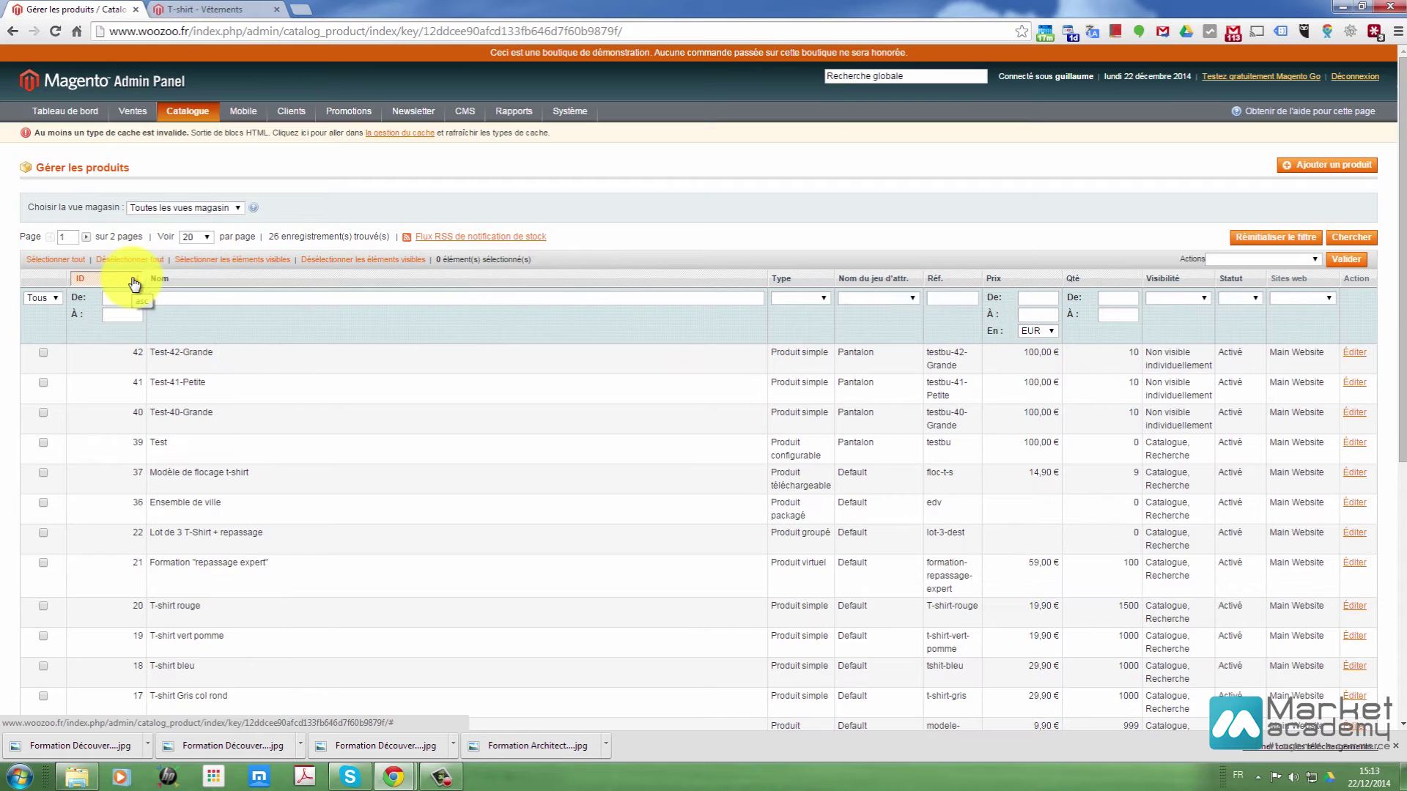
{"action": "left_click", "coordinate": [135, 284]}
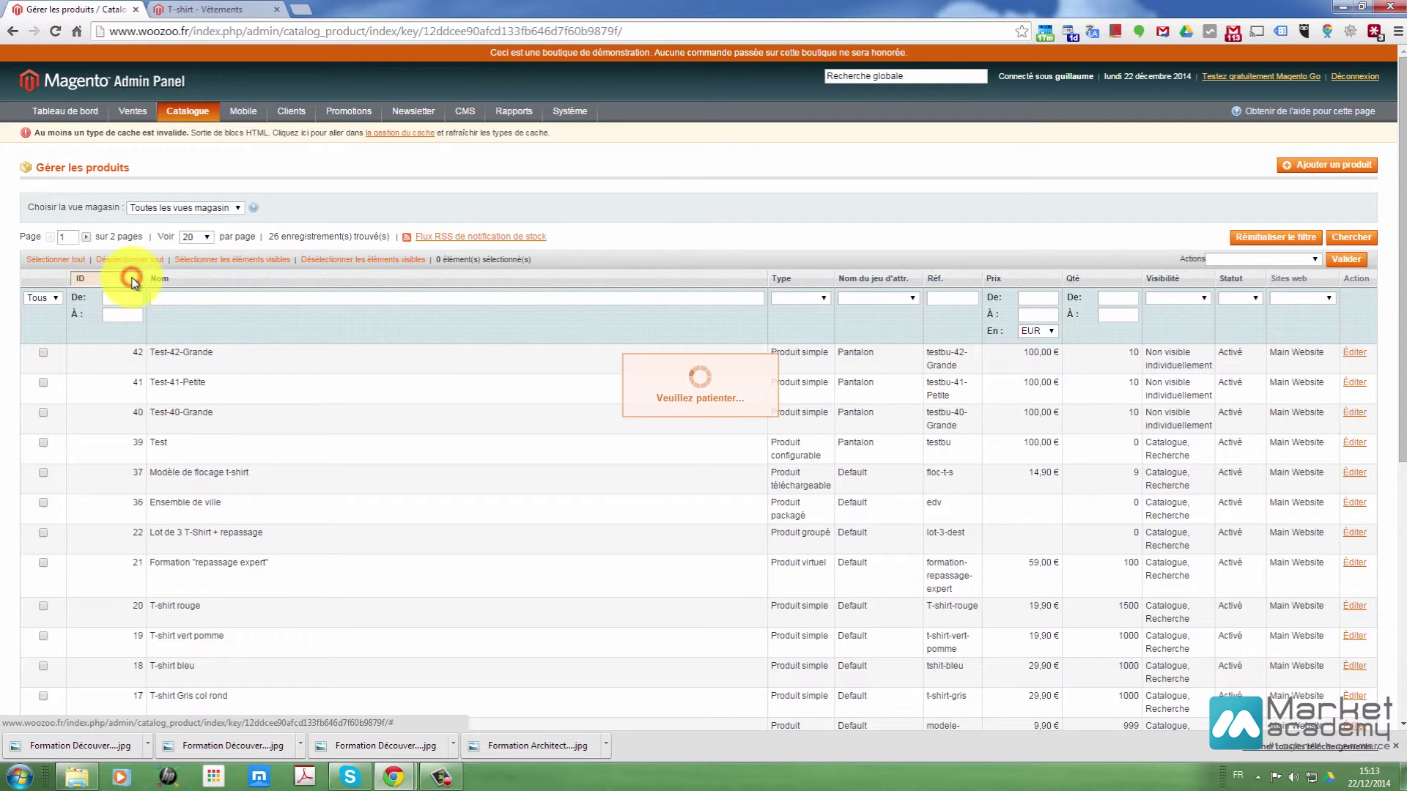
{"action": "left_click", "coordinate": [217, 286]}
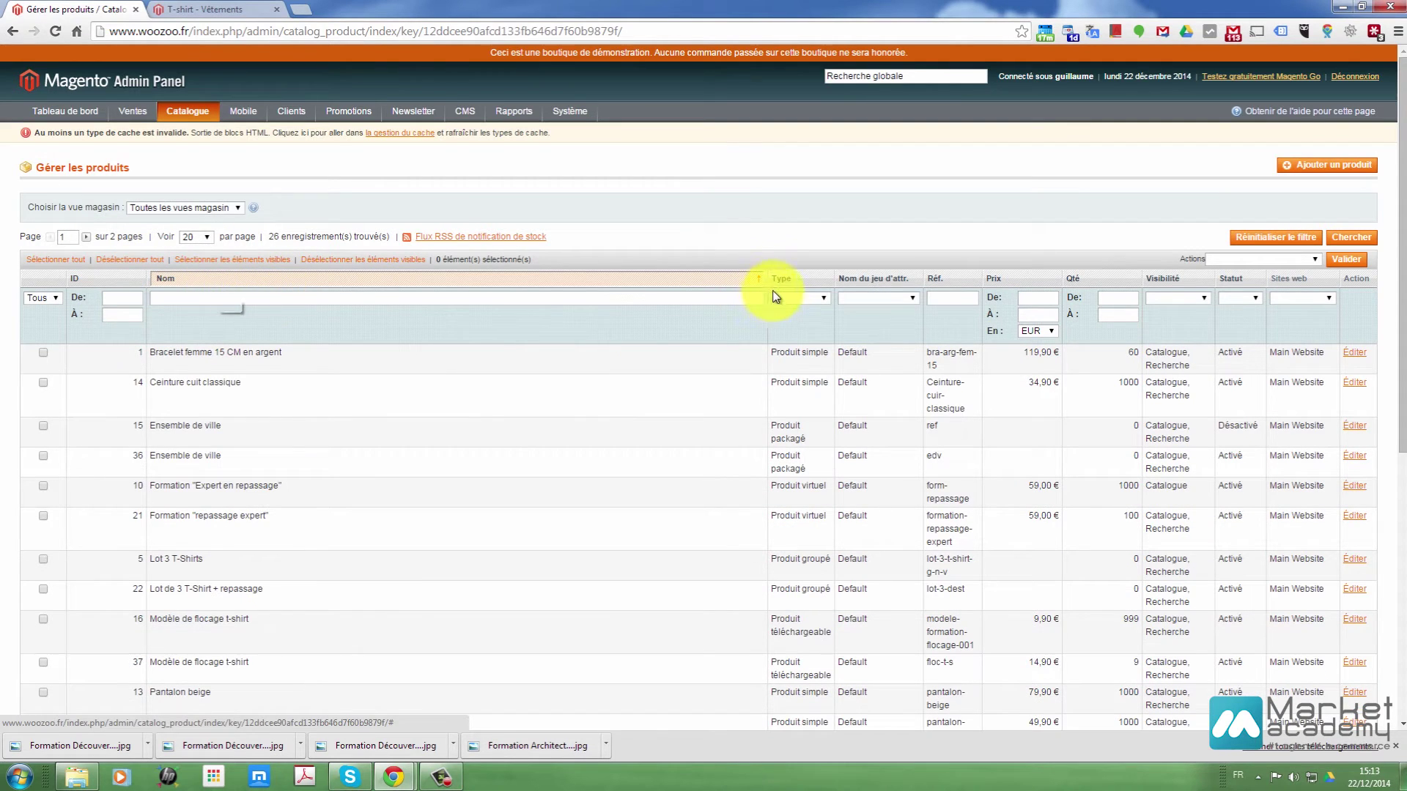
{"action": "left_click", "coordinate": [762, 283]}
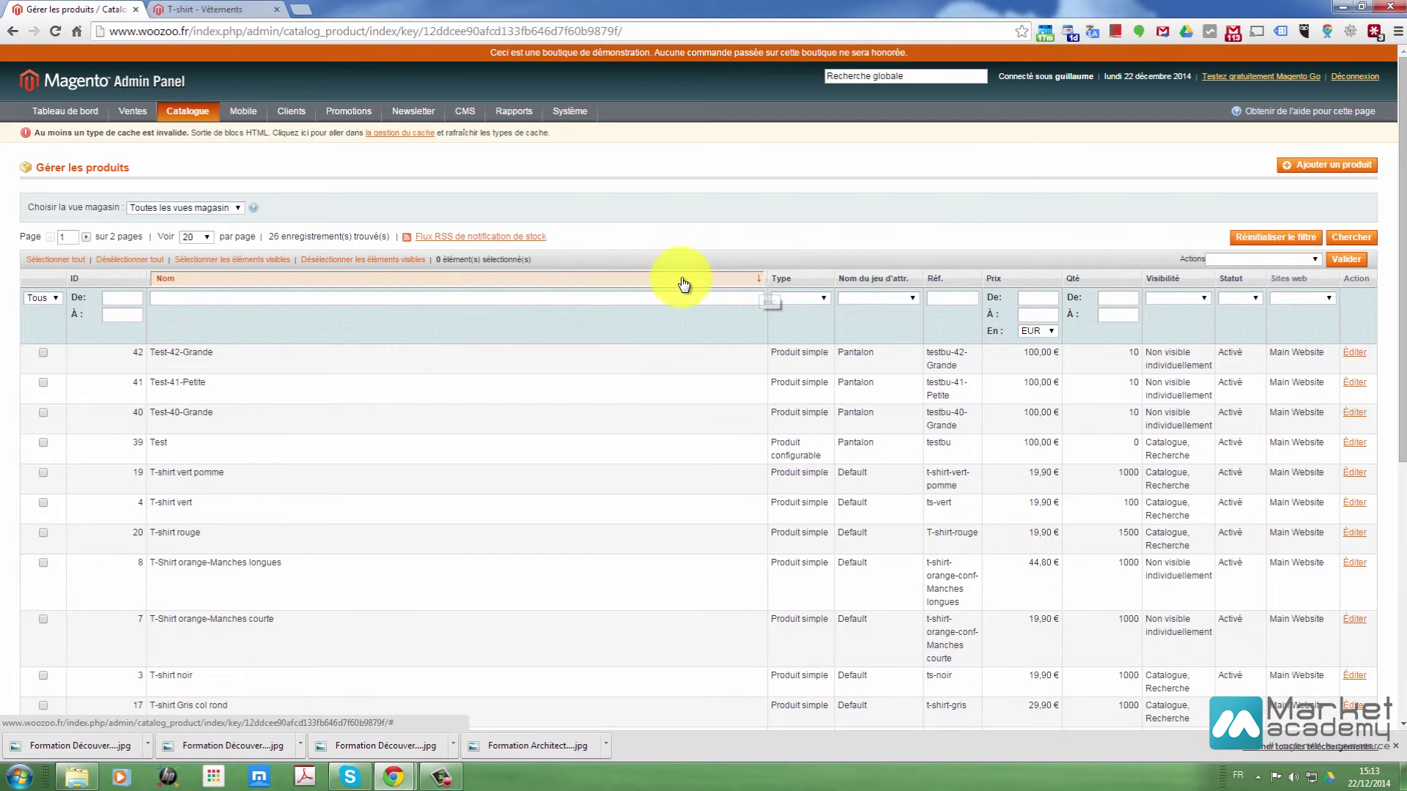
- Sort the product list by type in both directions, review the type filter options, and sort by attribute set name
{"action": "left_click", "coordinate": [804, 286]}
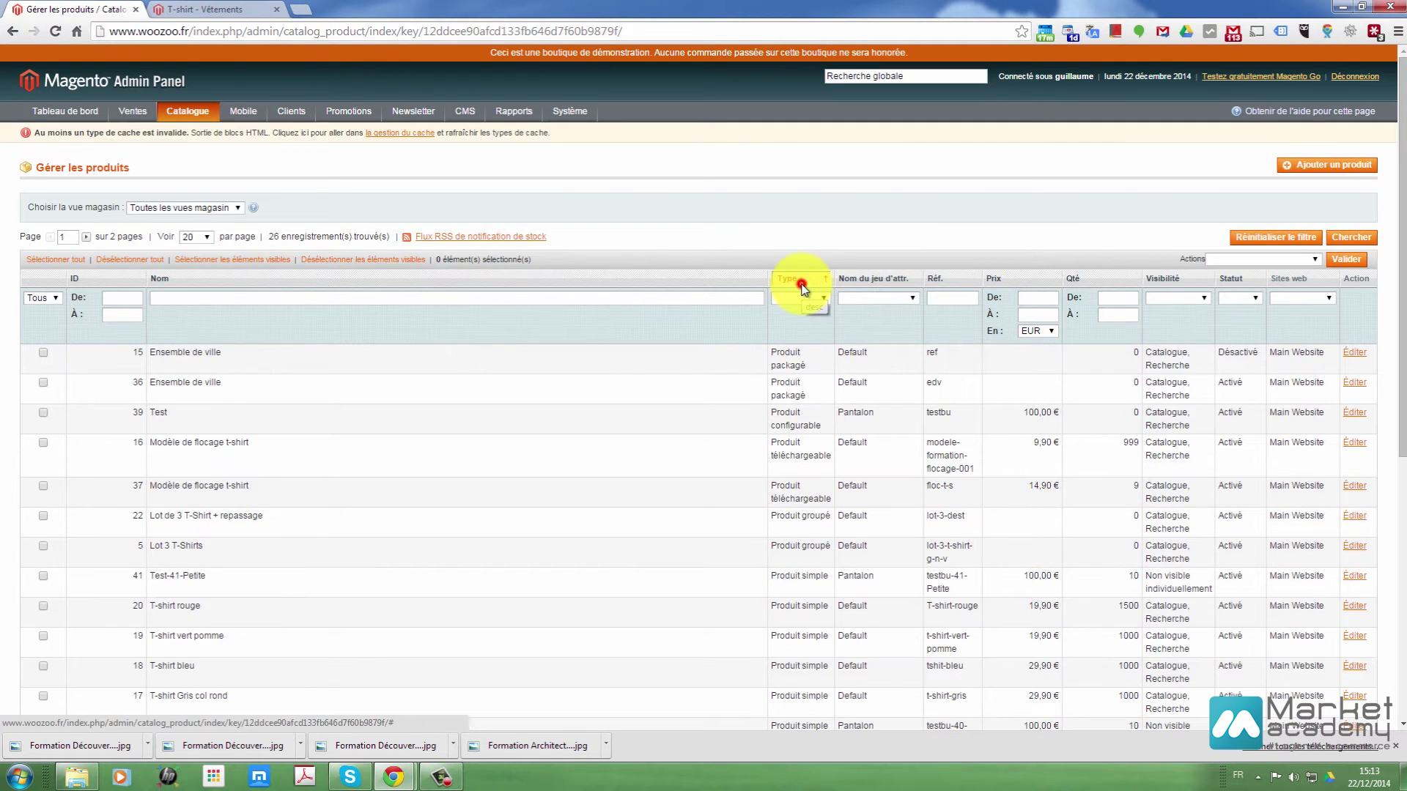
{"action": "left_click", "coordinate": [803, 286]}
{"action": "left_click", "coordinate": [808, 299]}
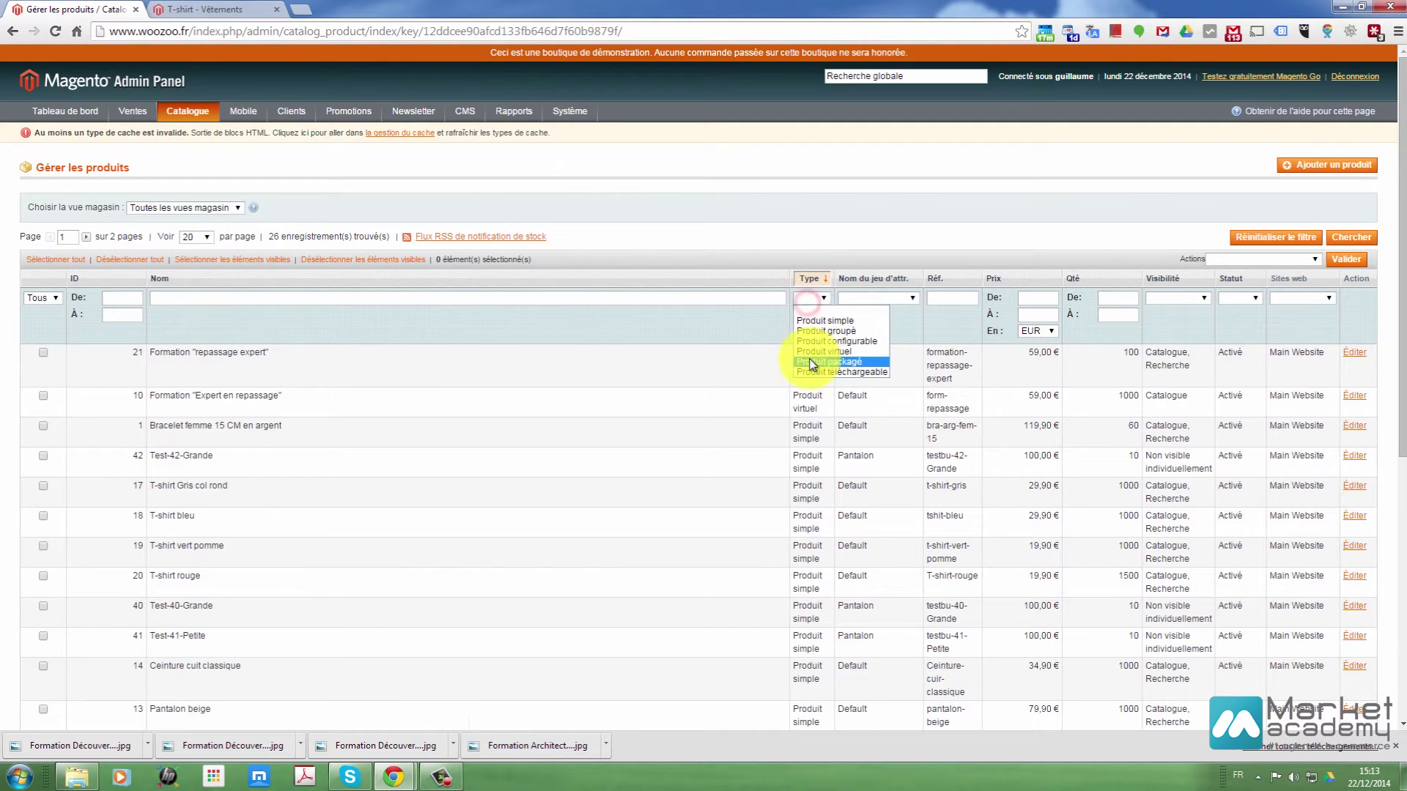
{"action": "left_click", "coordinate": [874, 280]}
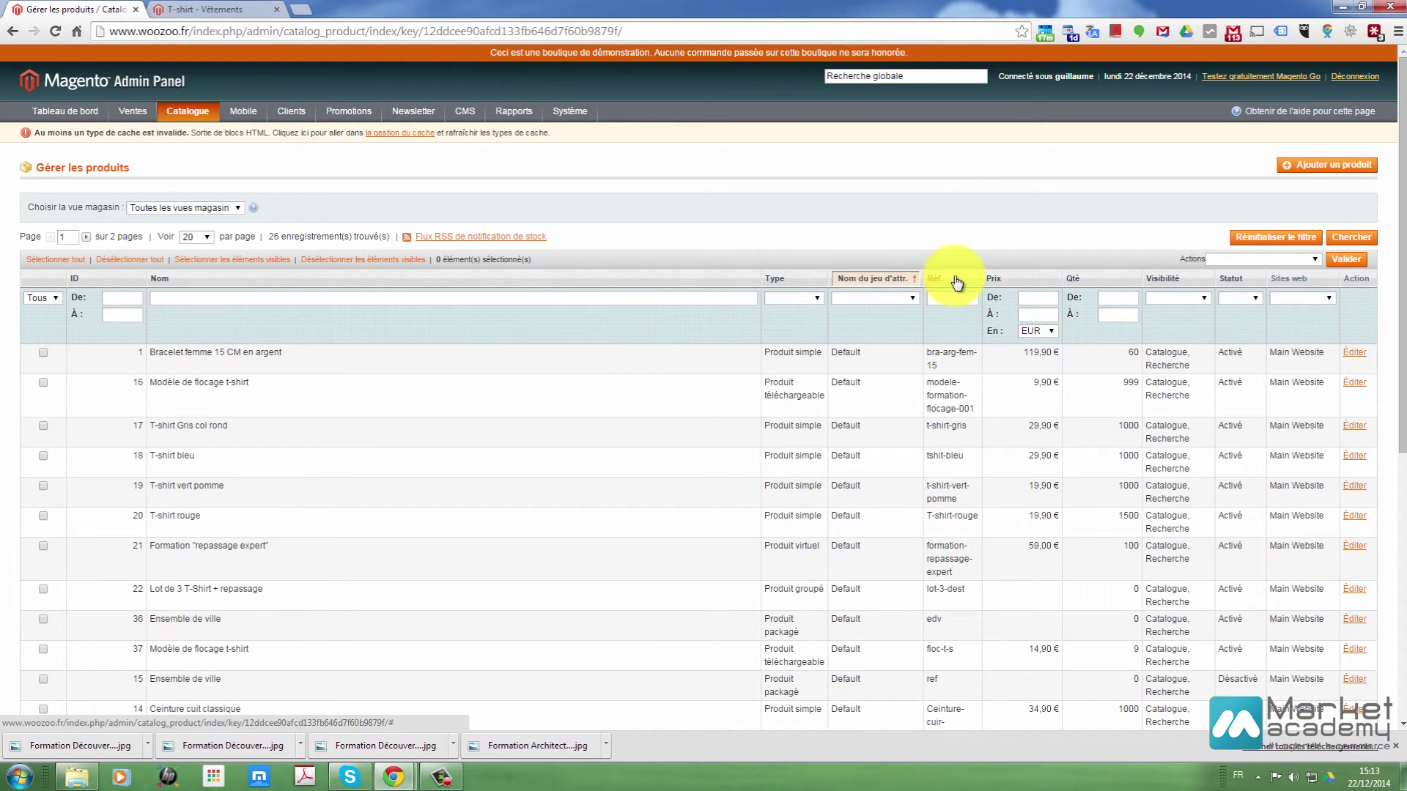
- Sort the product list by price, and by quantity in ascending and descending order
{"action": "left_click", "coordinate": [1008, 277]}
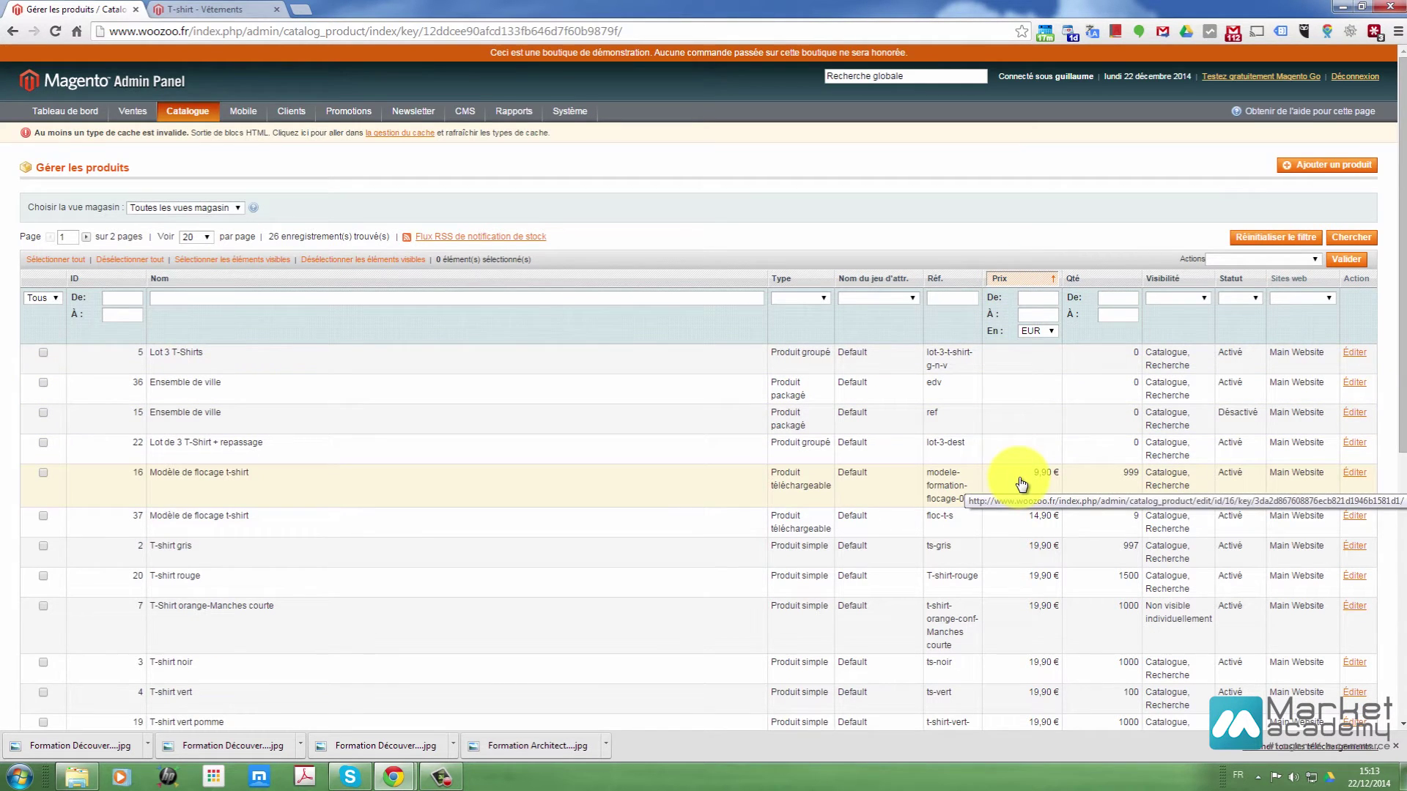
{"action": "left_click", "coordinate": [1101, 278]}
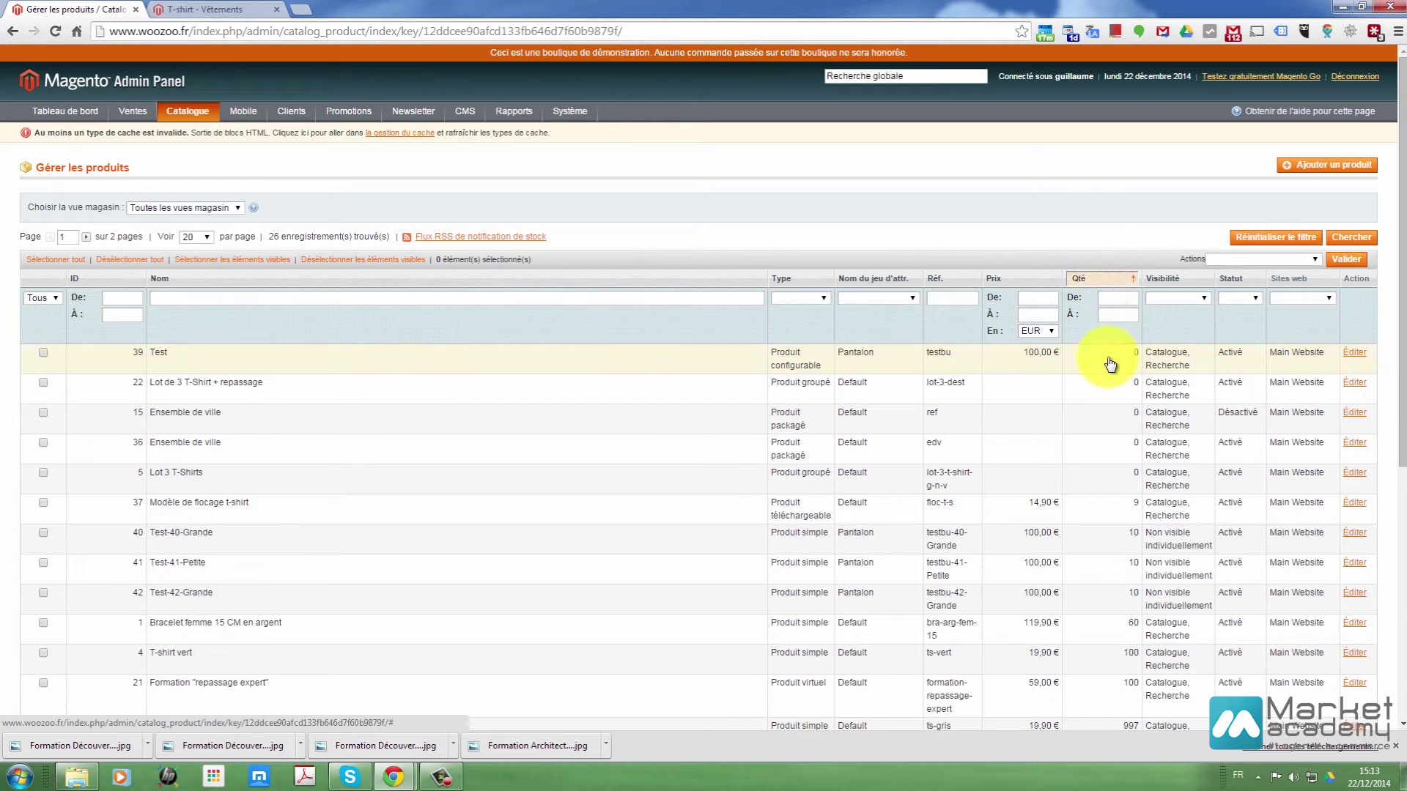
{"action": "left_click", "coordinate": [1093, 278]}
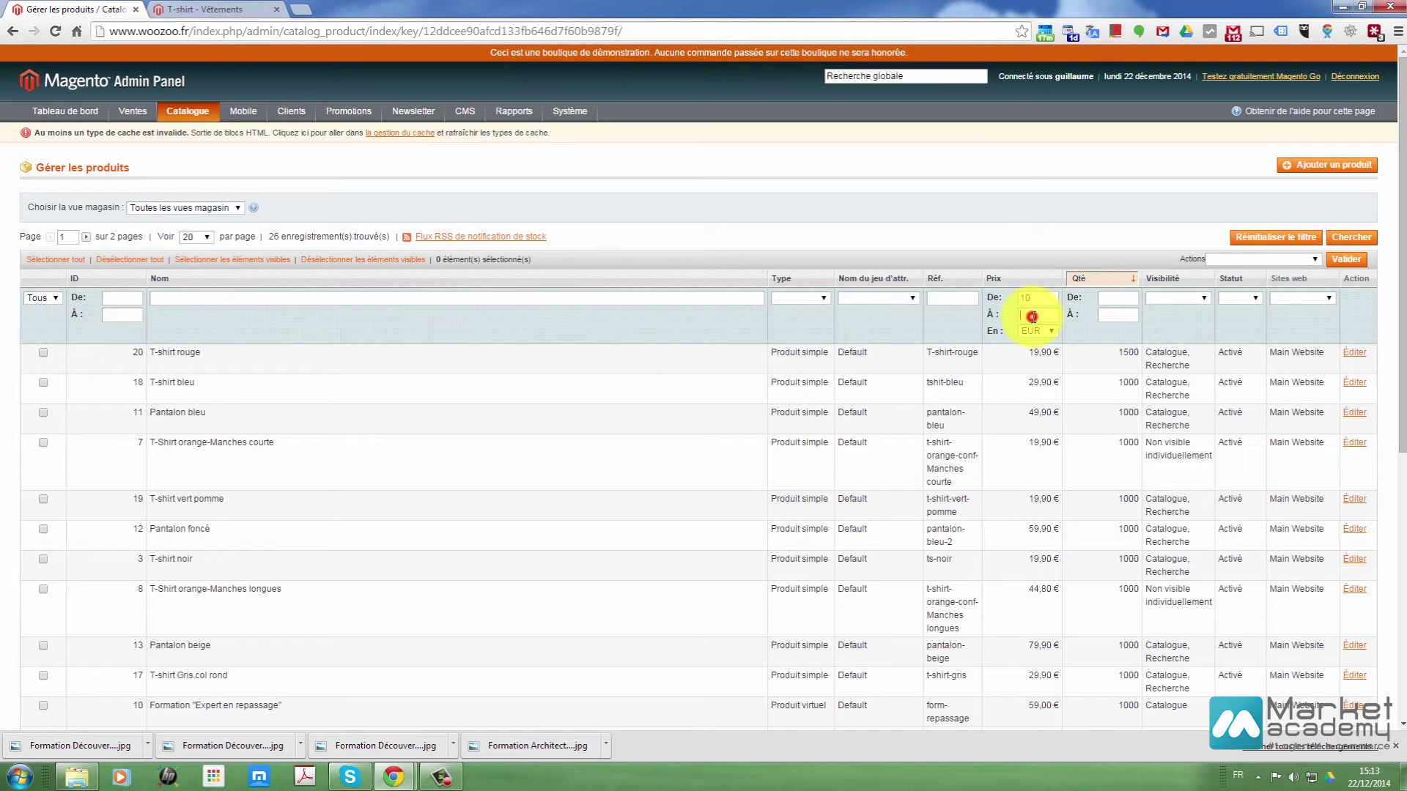
- Filter the product list to prices from 10 to 50 EUR, sort it by ascending price, and check the record count
{"action": "left_click", "coordinate": [1335, 238]}
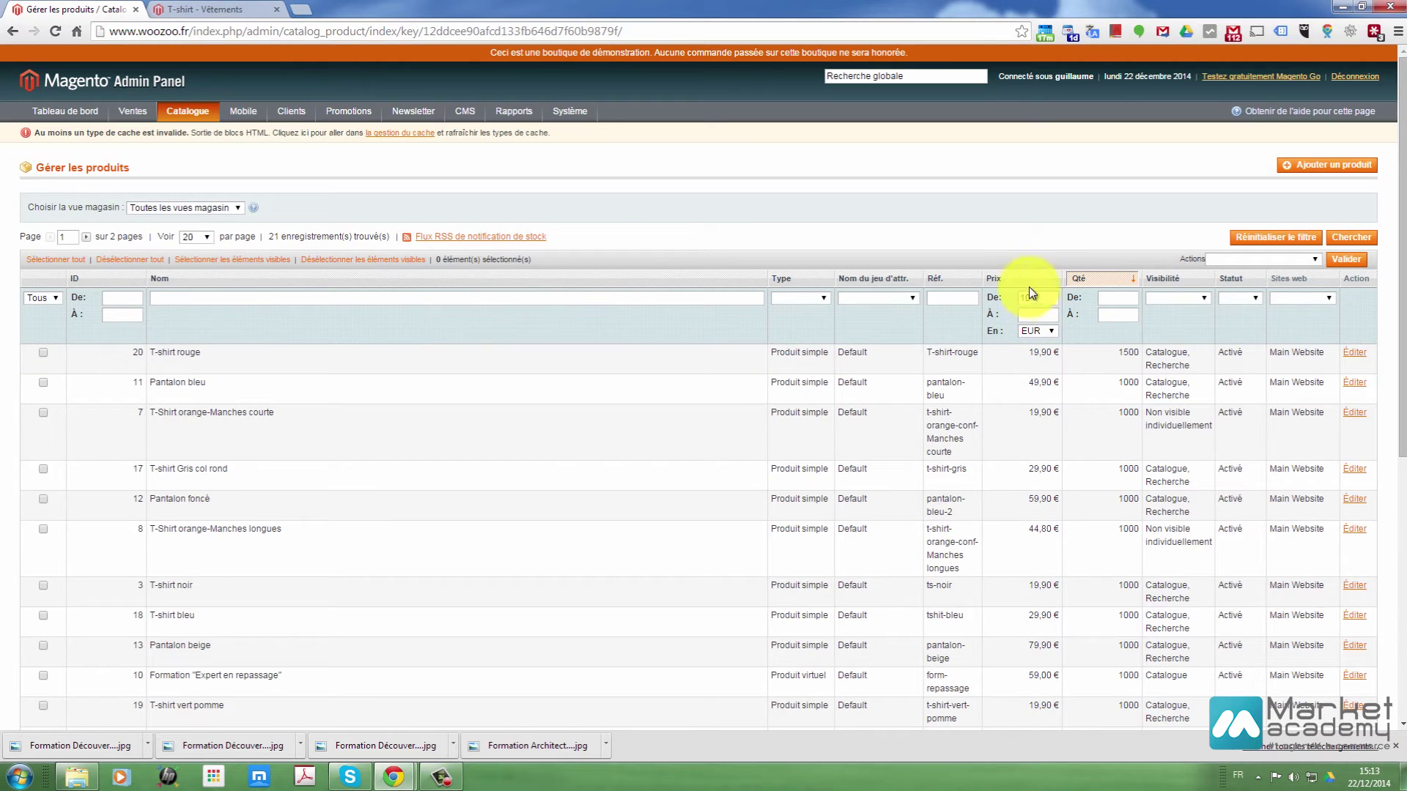
{"action": "left_click", "coordinate": [1032, 281]}
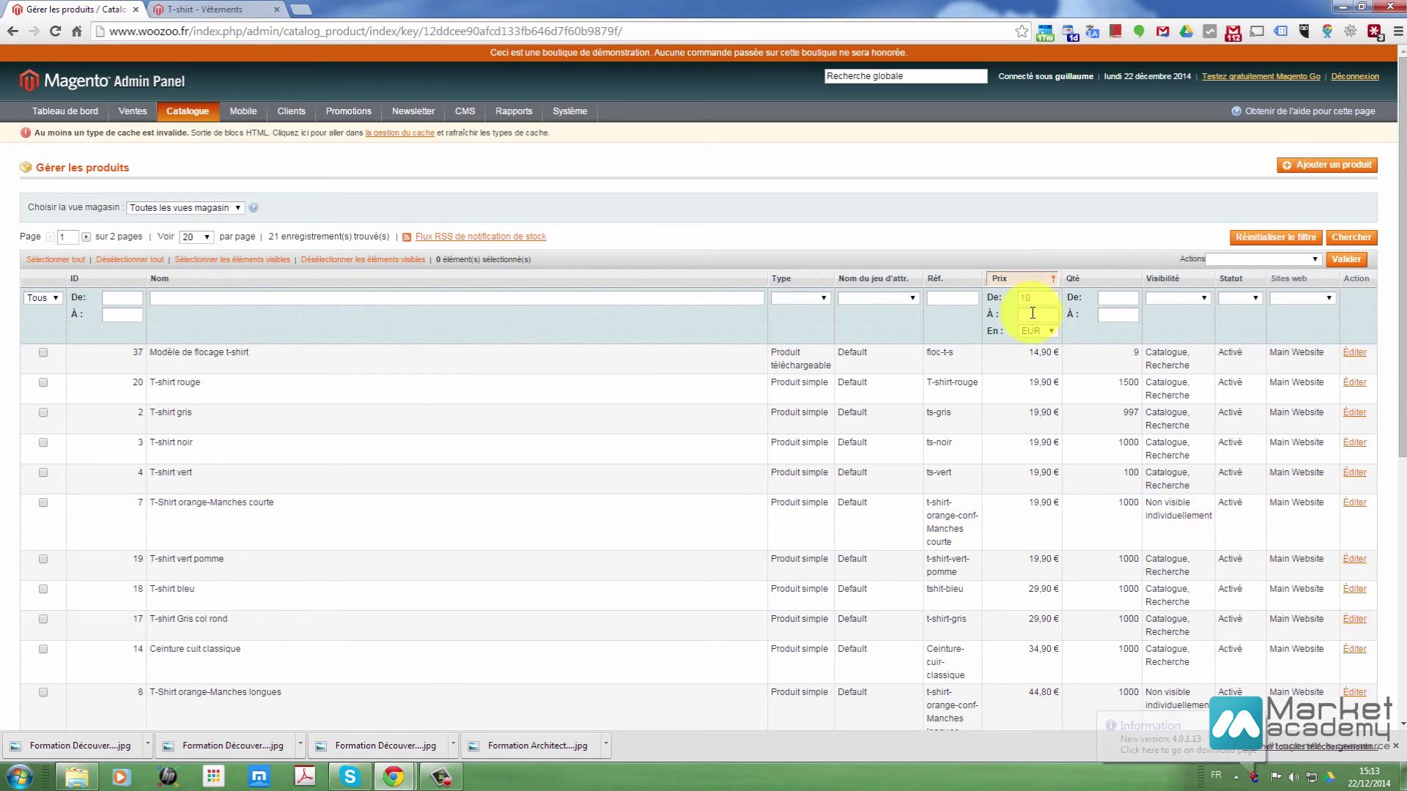
{"action": "left_click", "coordinate": [1032, 312]}
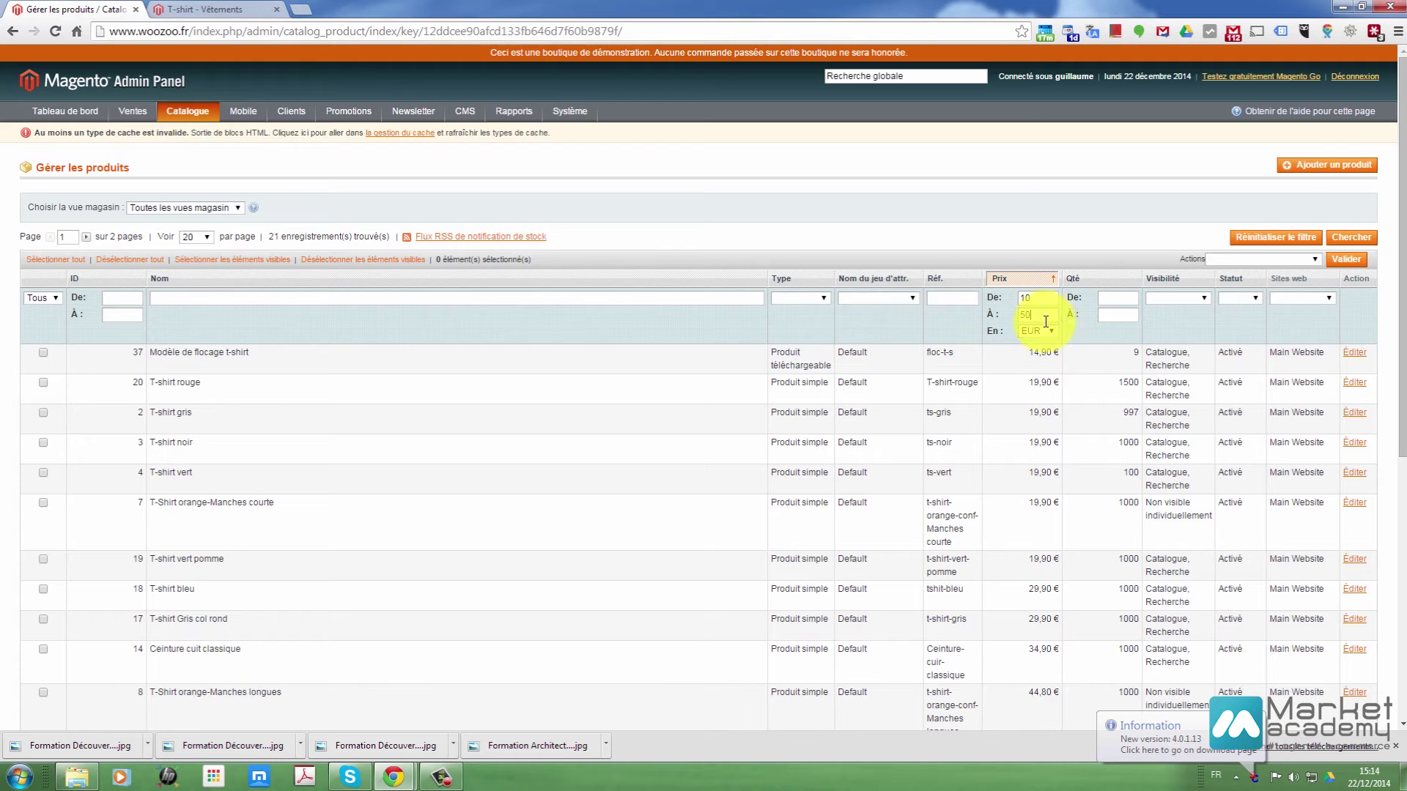
{"action": "left_click", "coordinate": [1356, 237]}
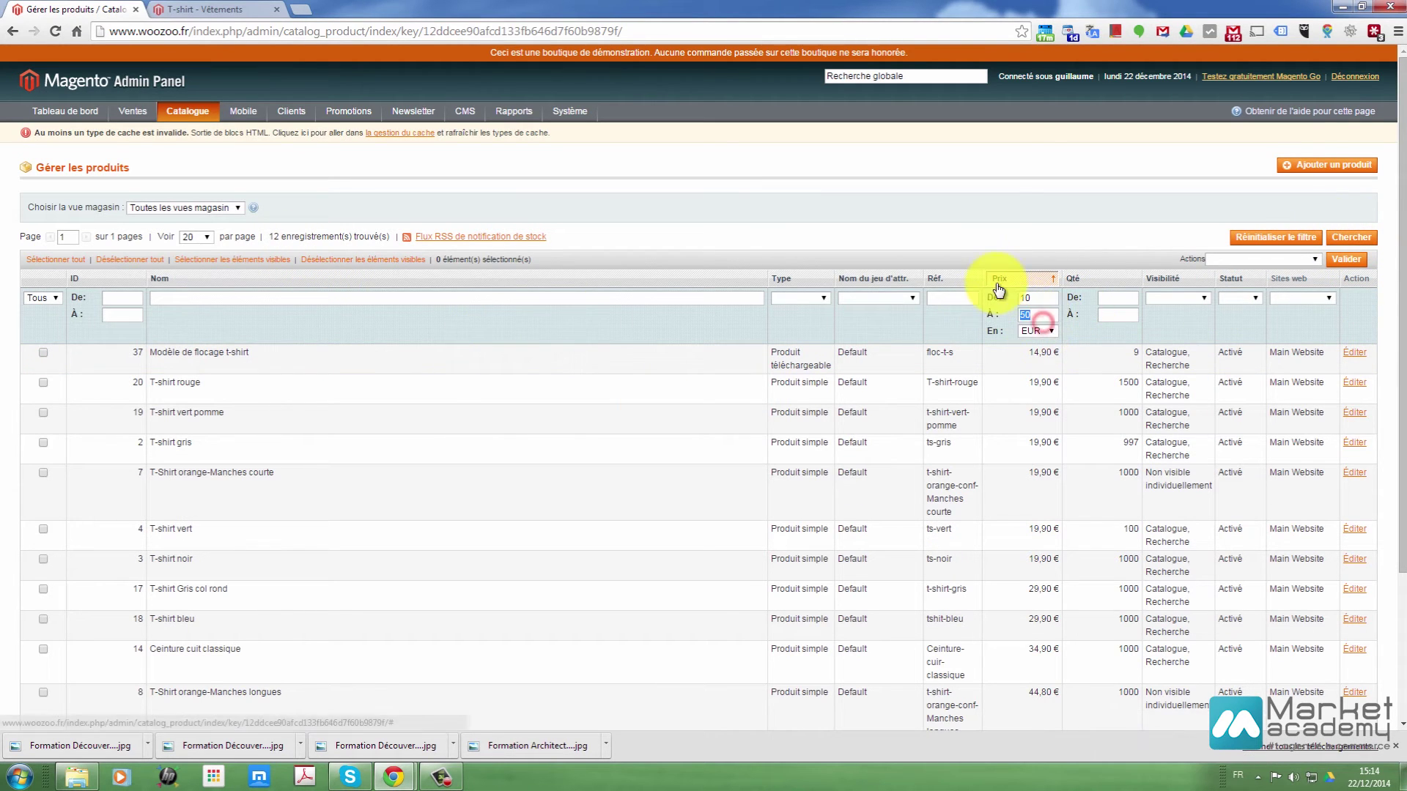
{"action": "left_click_drag", "start_coordinate": [277, 236], "coordinate": [342, 240]}
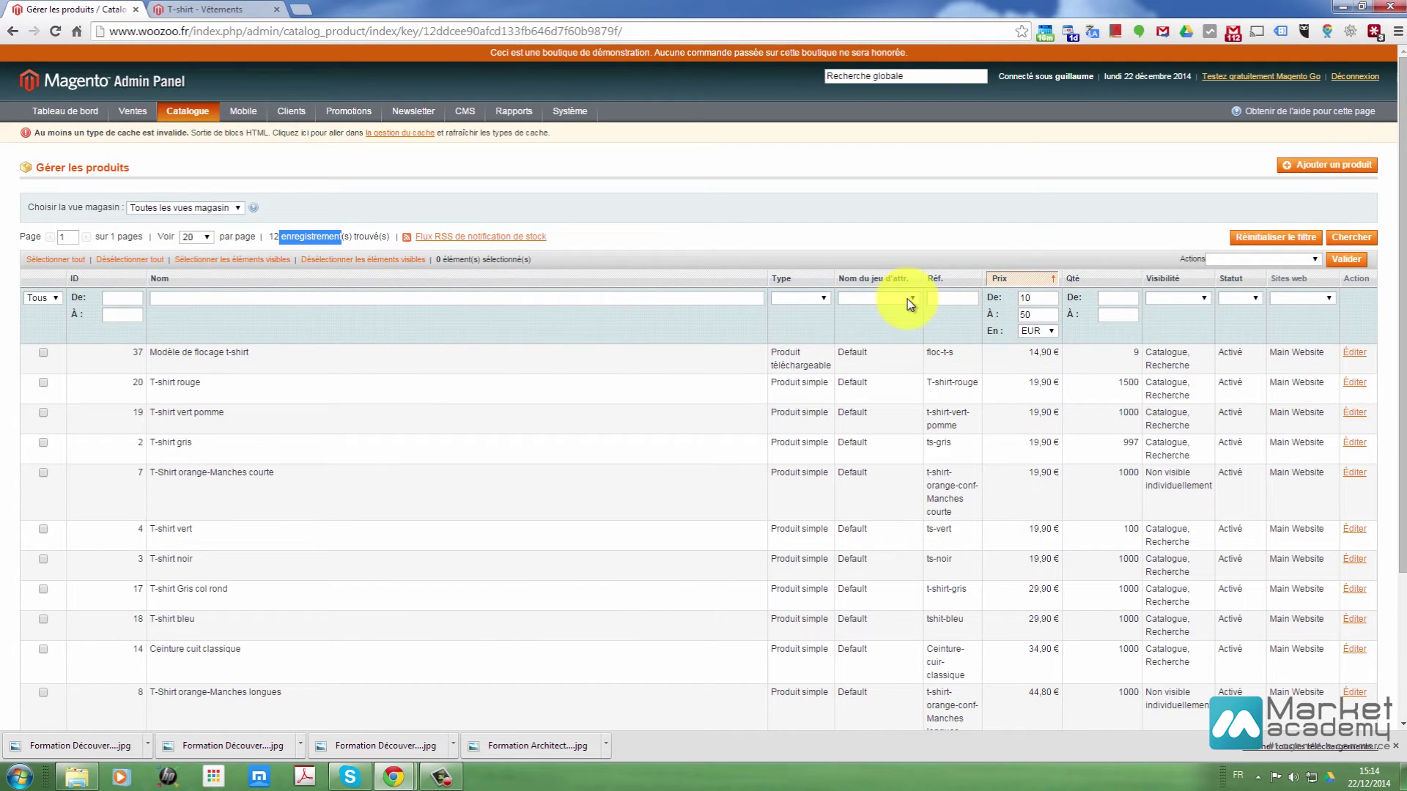
- Clear the minimum and maximum values of the price filter
{"action": "double_click", "coordinate": [1027, 313]}
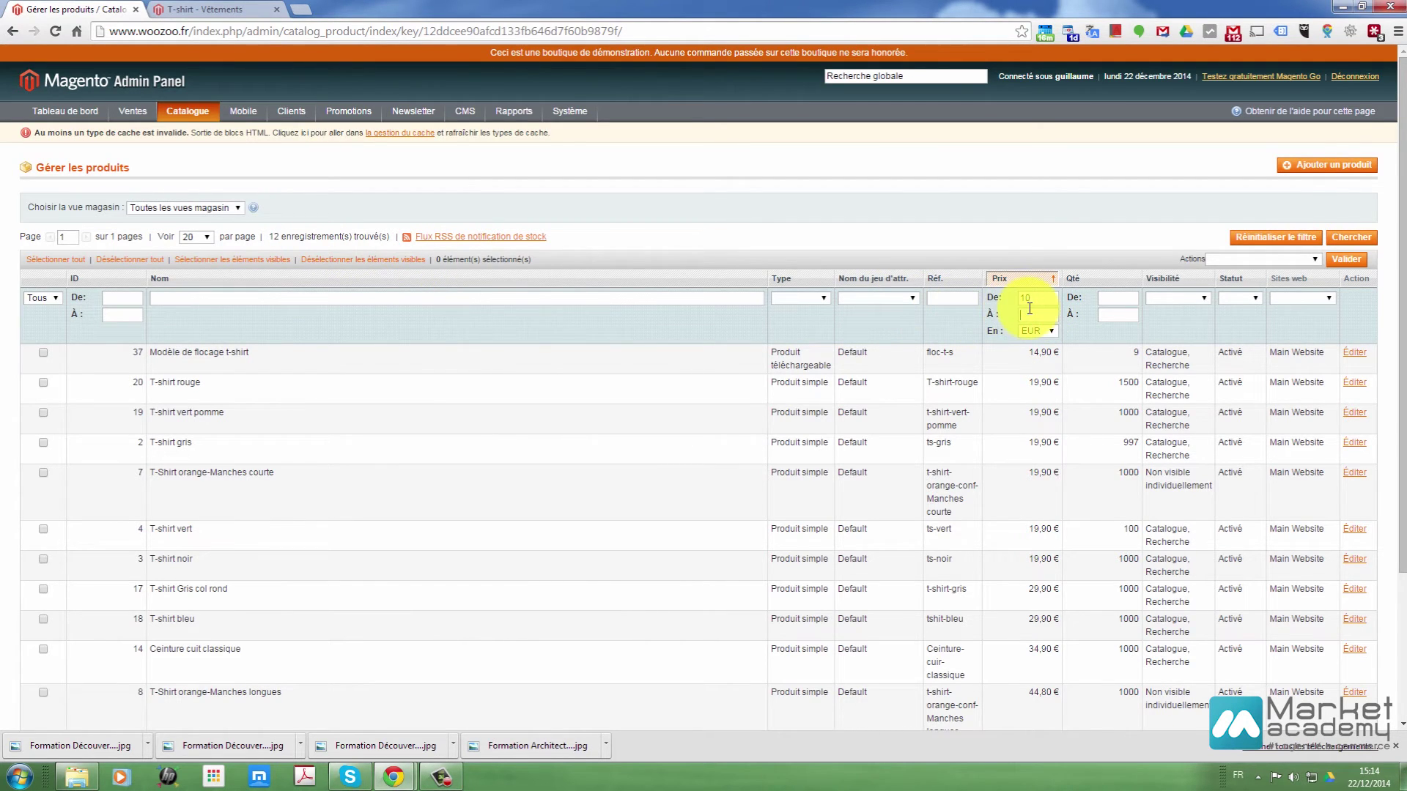
{"action": "left_click_drag", "start_coordinate": [1040, 298], "coordinate": [1010, 294]}
{"action": "key", "text": "BackSpace"}
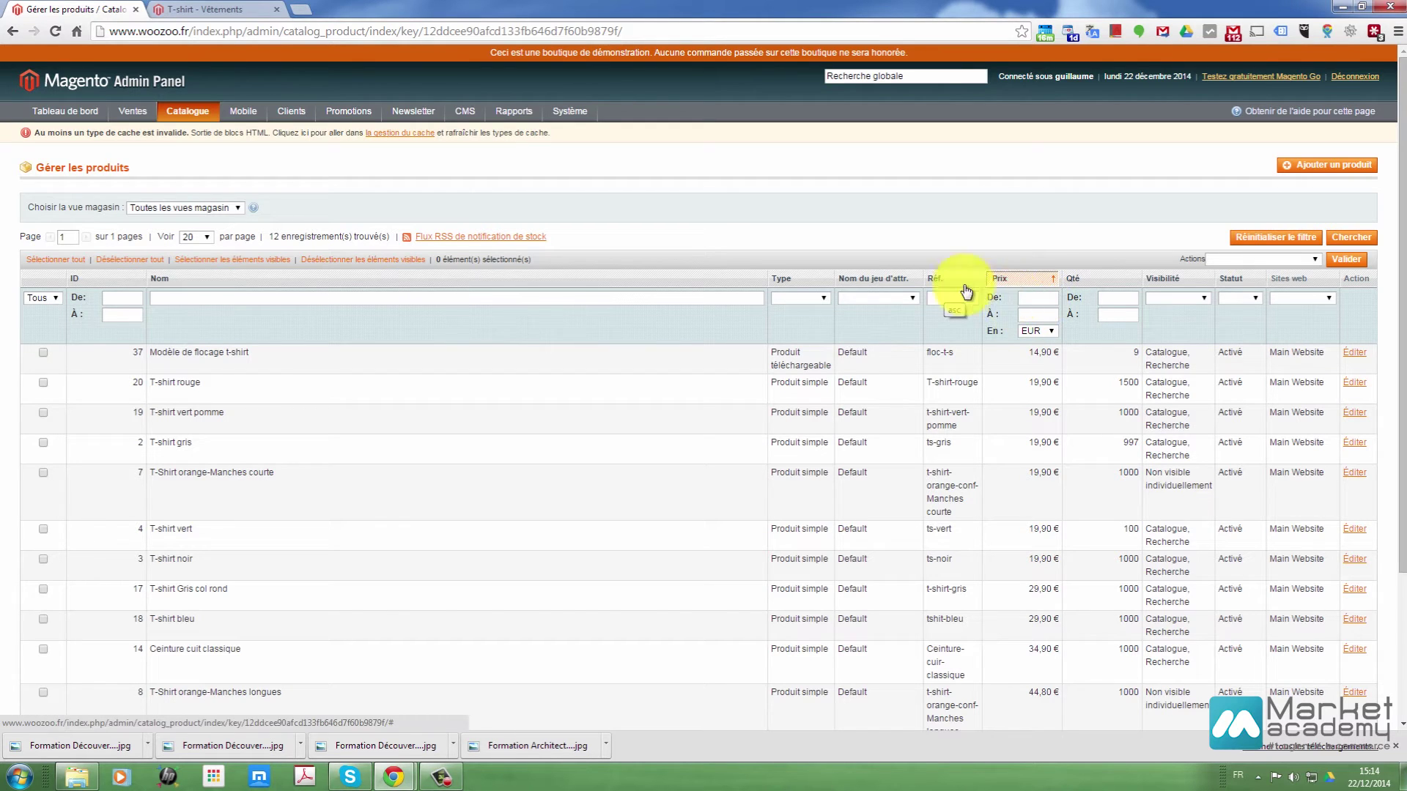
- Filter the product list to a quantity from 1 and status Désactivé
{"action": "left_click", "coordinate": [1121, 298]}
{"action": "type", "text": "1"}
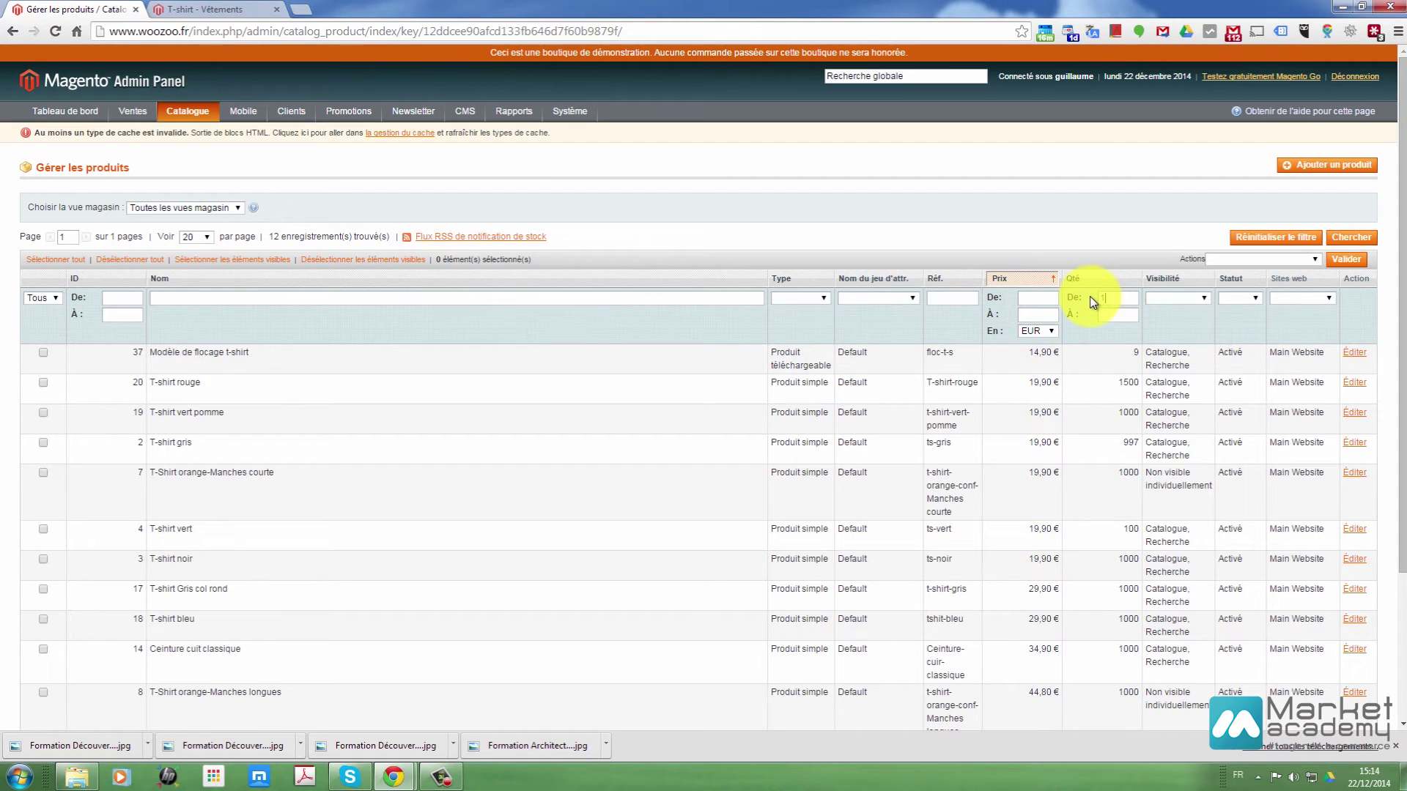
{"action": "left_click", "coordinate": [1199, 299]}
{"action": "left_click", "coordinate": [1200, 298]}
{"action": "left_click", "coordinate": [1228, 296]}
{"action": "left_click", "coordinate": [1232, 331]}
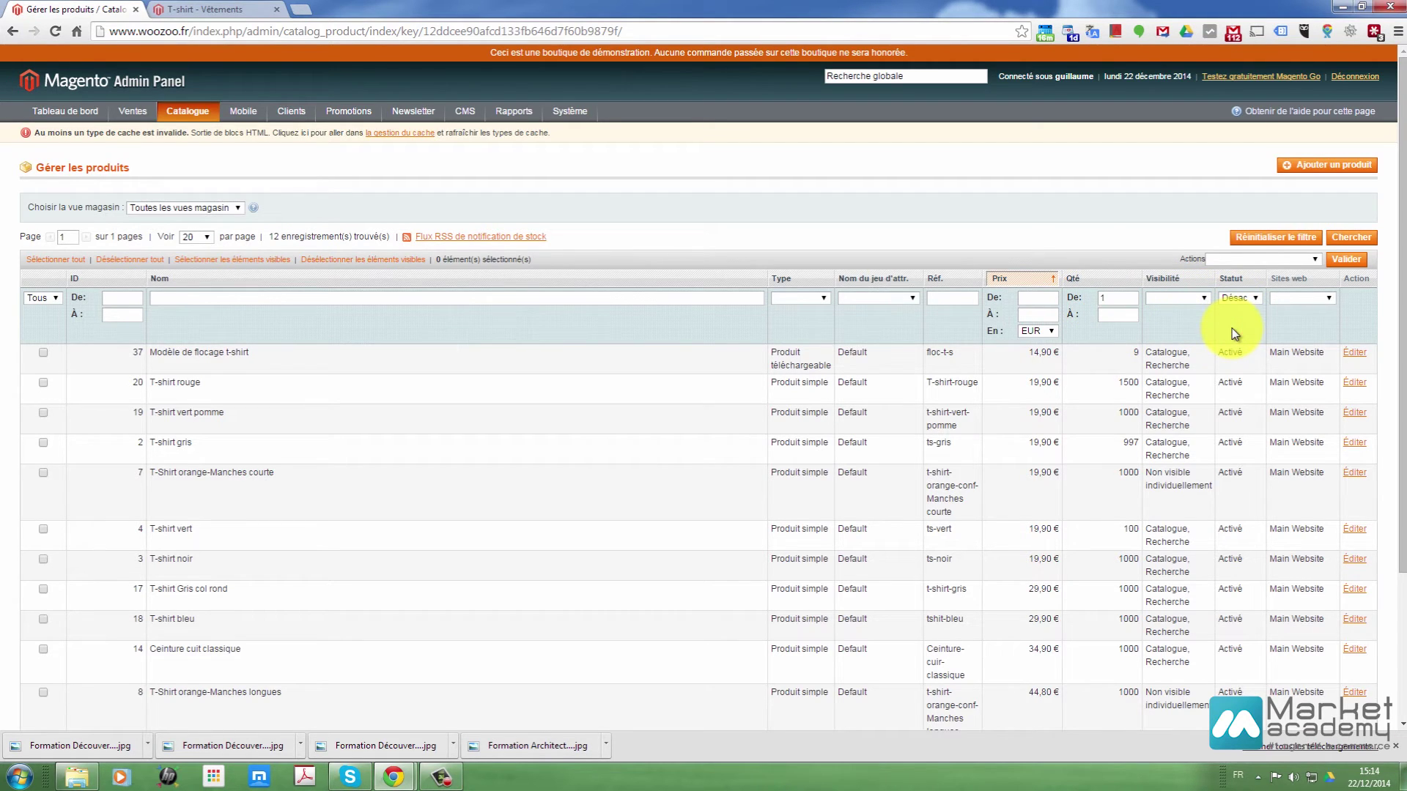
{"action": "left_click", "coordinate": [1347, 243]}
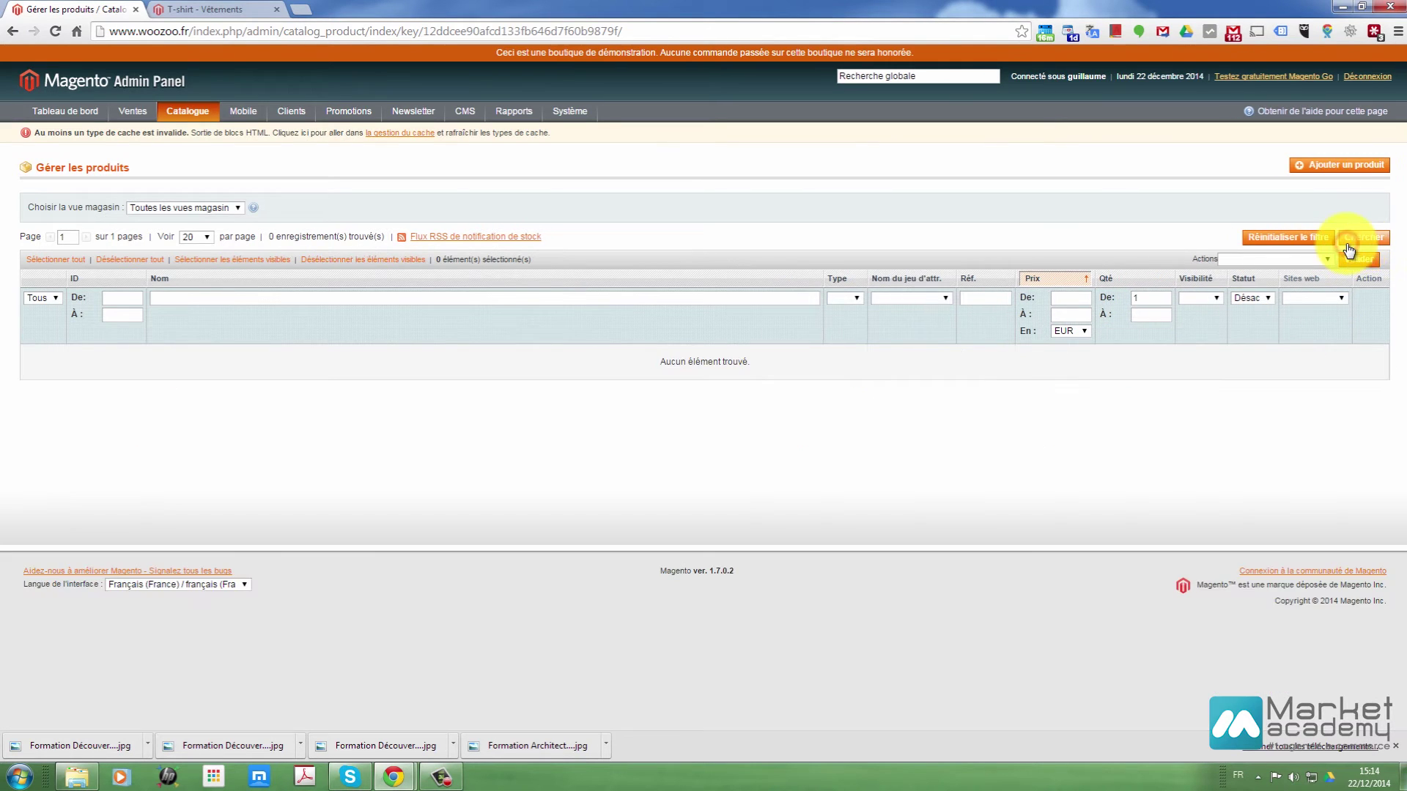
- Return to the previous product list page and filter it by status Activé
{"action": "key", "text": "alt+Left"}
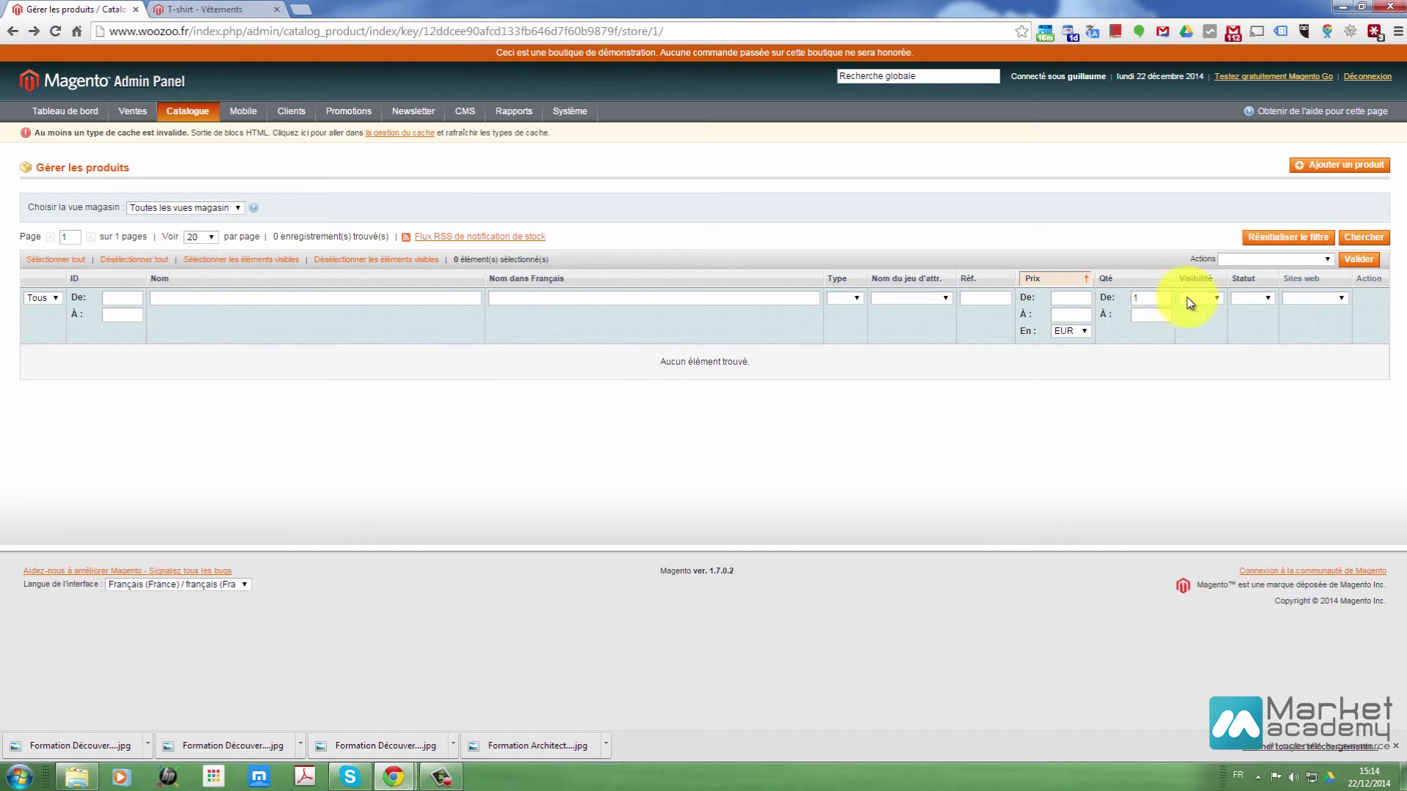
{"action": "left_click", "coordinate": [1200, 297]}
{"action": "left_click", "coordinate": [1254, 297]}
{"action": "left_click", "coordinate": [1255, 320]}
{"action": "left_click", "coordinate": [1361, 237]}
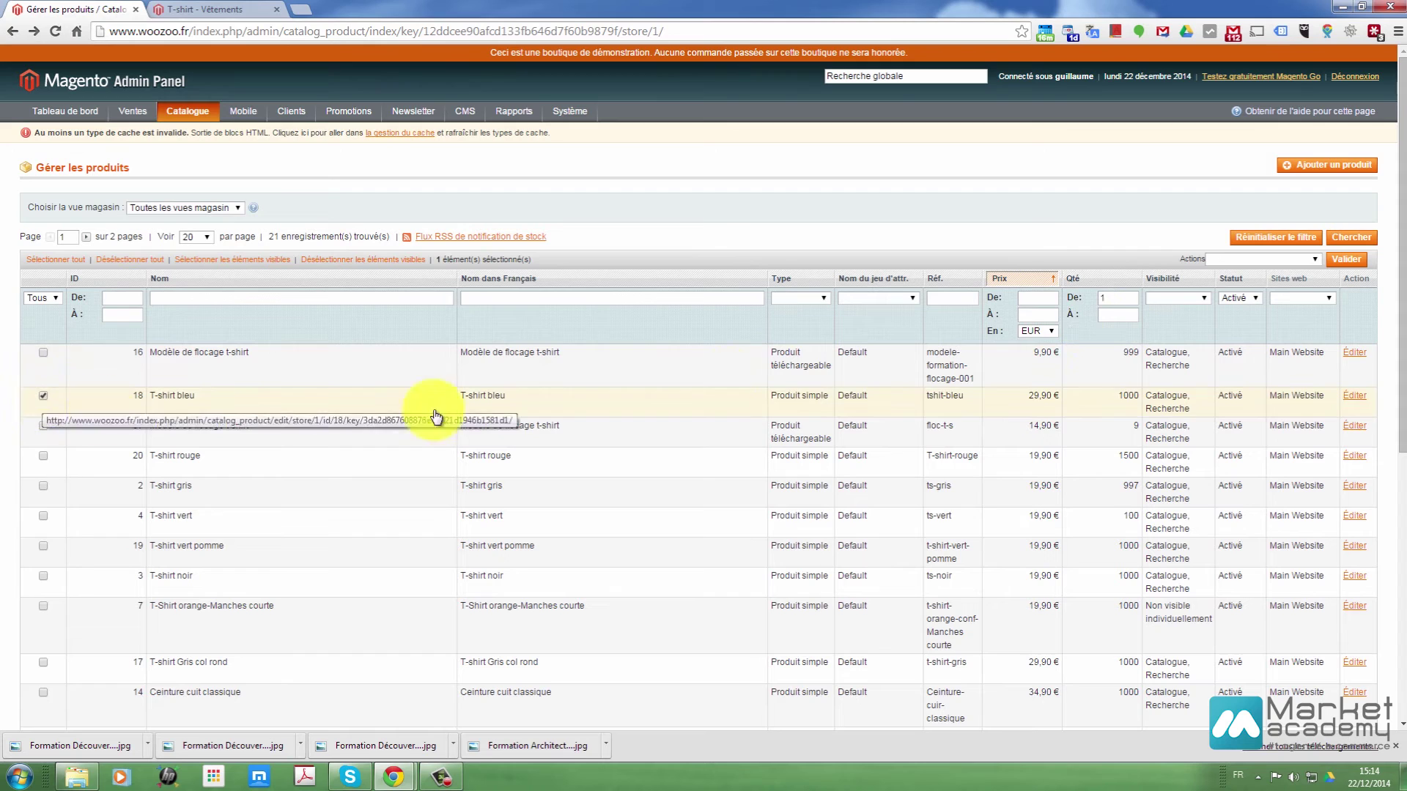
- Change the status of the selected T-shirt bleu product to Désactivé with the bulk action
{"action": "left_click", "coordinate": [1238, 260]}
{"action": "left_click", "coordinate": [1249, 293]}
{"action": "left_click", "coordinate": [1284, 292]}
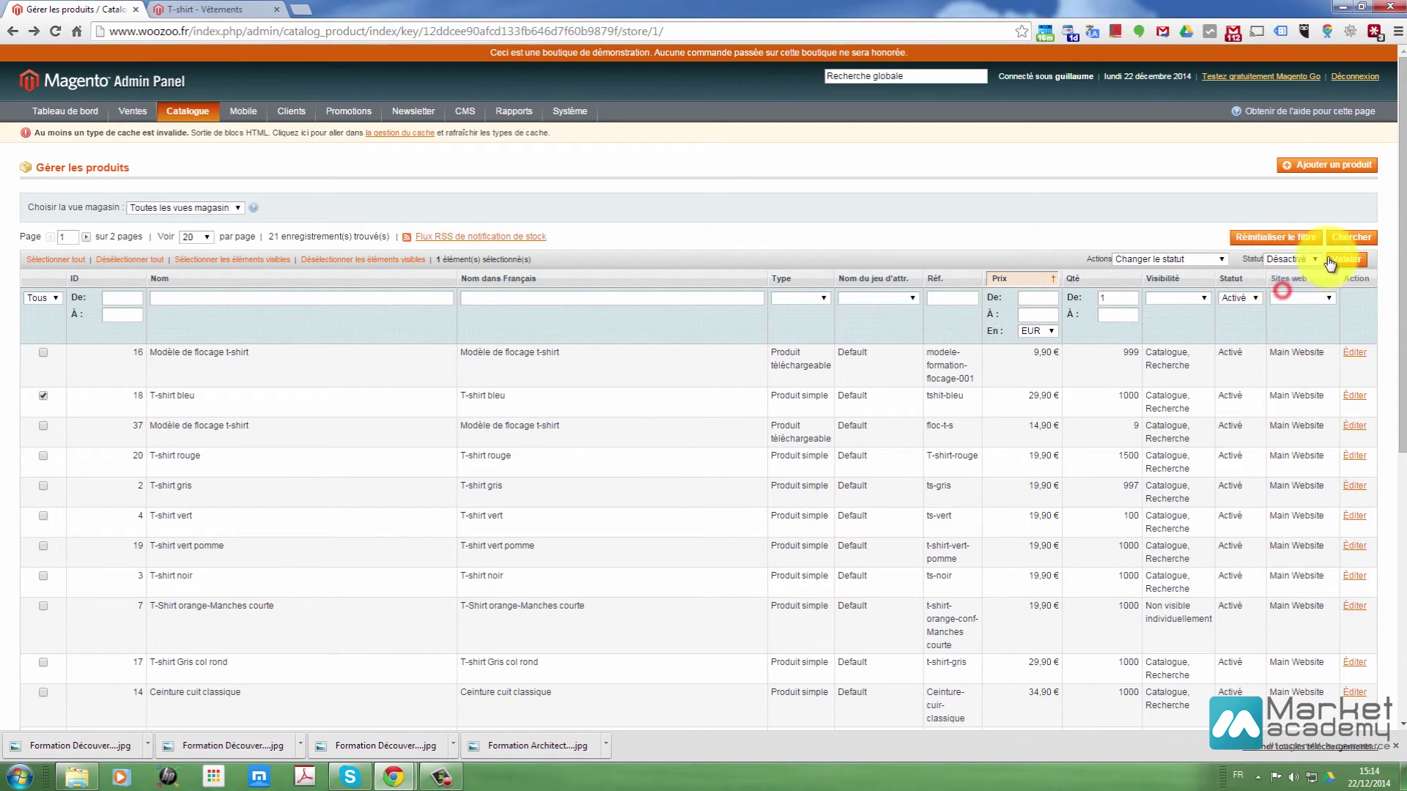
{"action": "left_click", "coordinate": [1335, 260]}
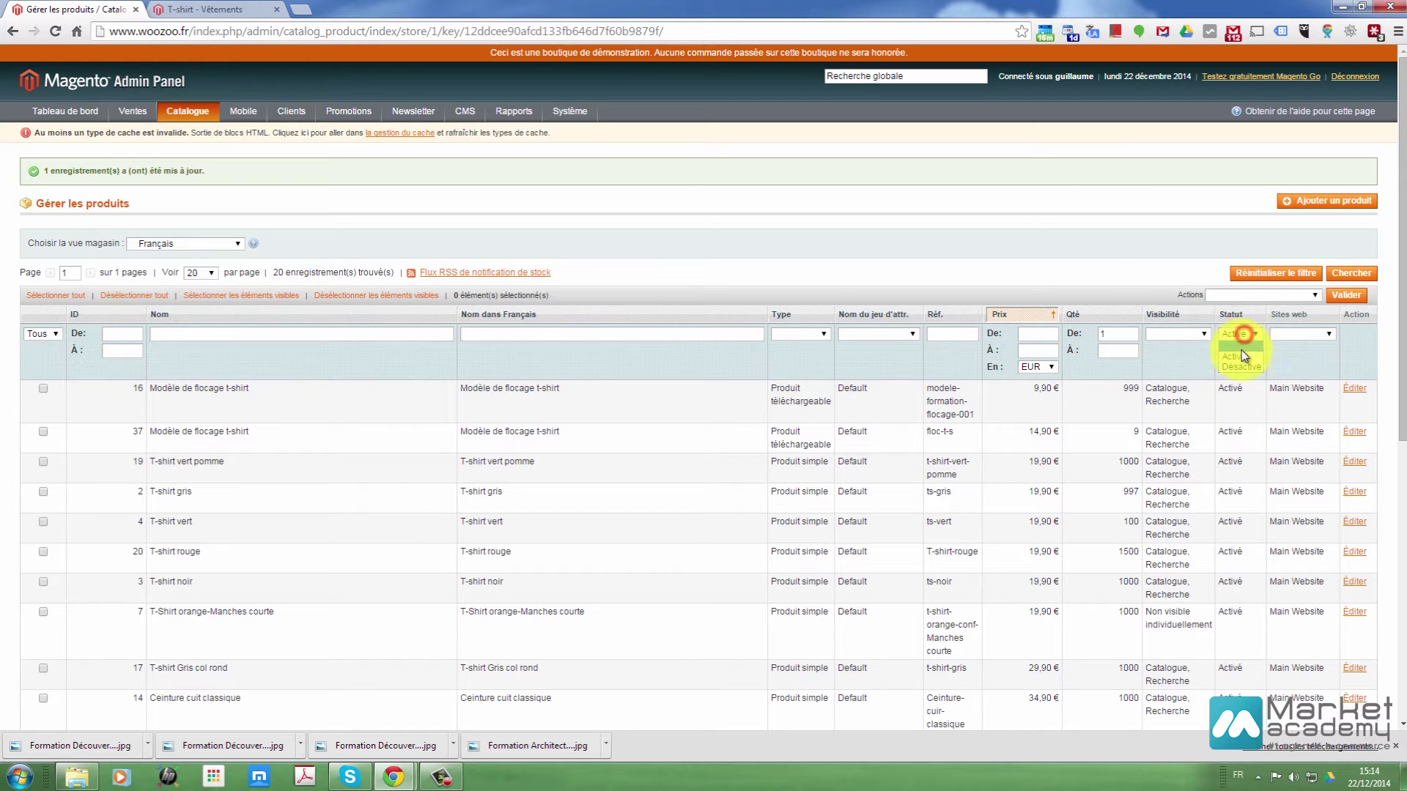
- Search the product list for items with status Désactivé, and reset the filters
{"action": "left_click", "coordinate": [1246, 365]}
{"action": "left_click", "coordinate": [1352, 274]}
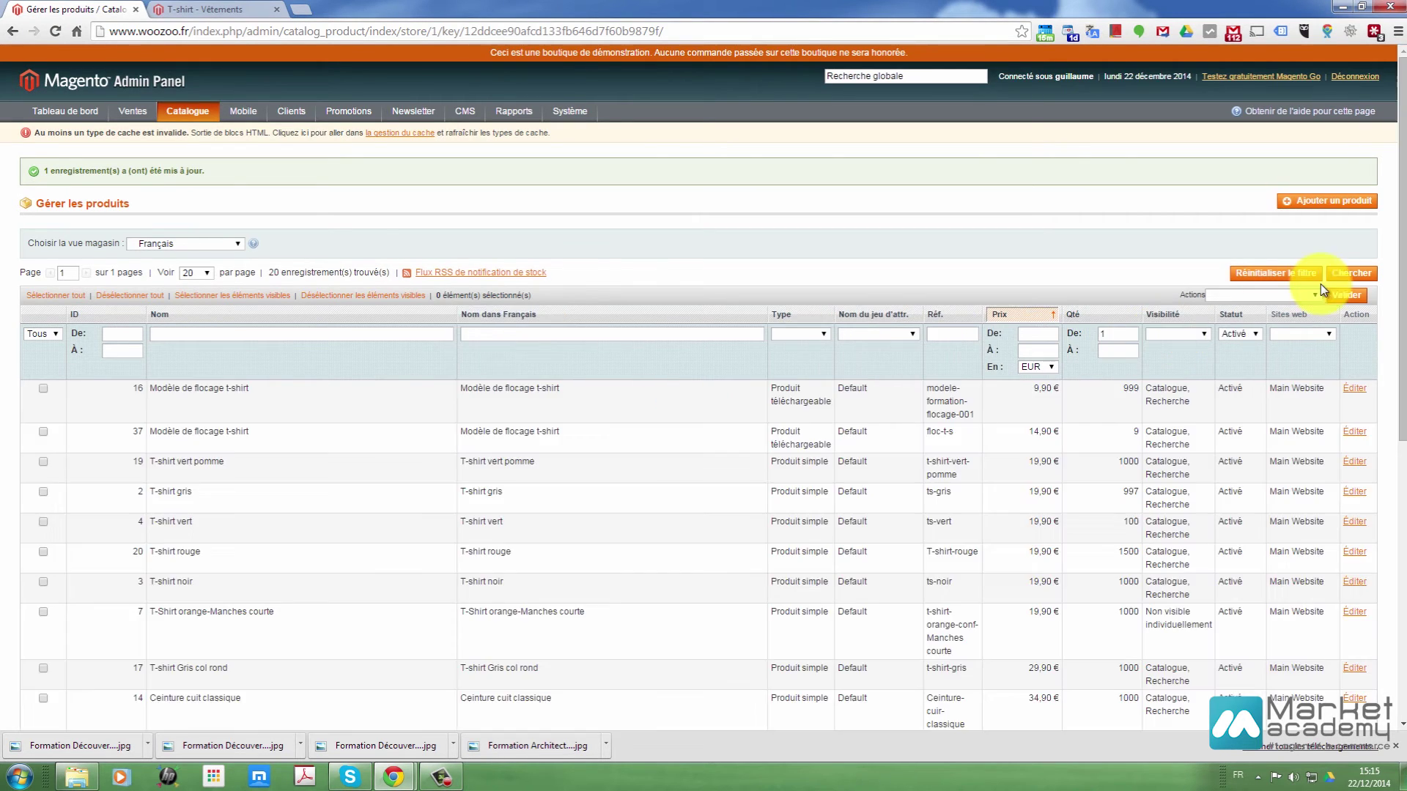
{"action": "left_click", "coordinate": [1281, 284]}
- Search the product list for names containing "bleu"
{"action": "left_click", "coordinate": [181, 336]}
{"action": "type", "text": "bleu"}
{"action": "key", "text": "Return"}
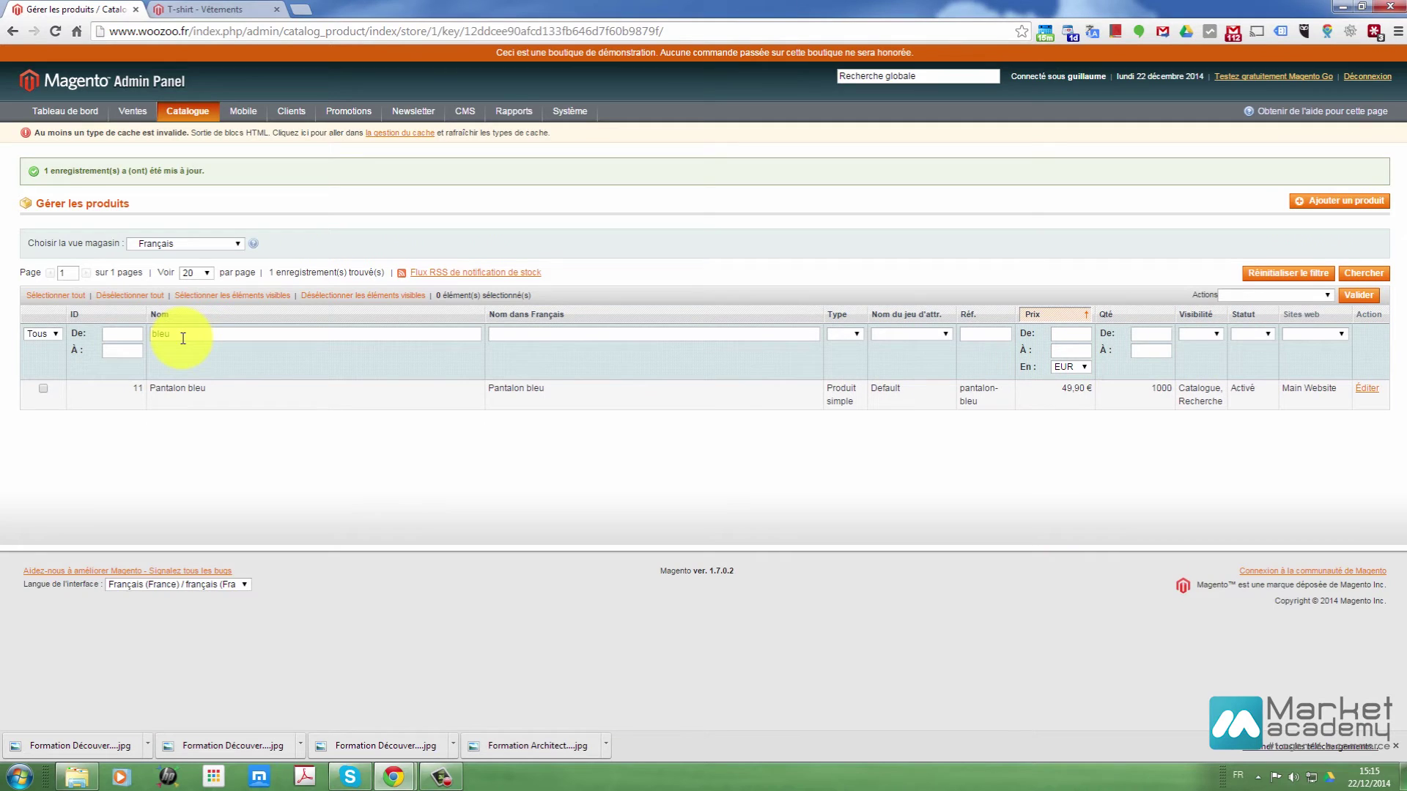
- Filter the product list to names containing "Pantalon" with a minimum price of 55 EUR
{"action": "double_click", "coordinate": [182, 338]}
{"action": "type", "text": "Pantalon"}
{"action": "left_click", "coordinate": [1364, 274]}
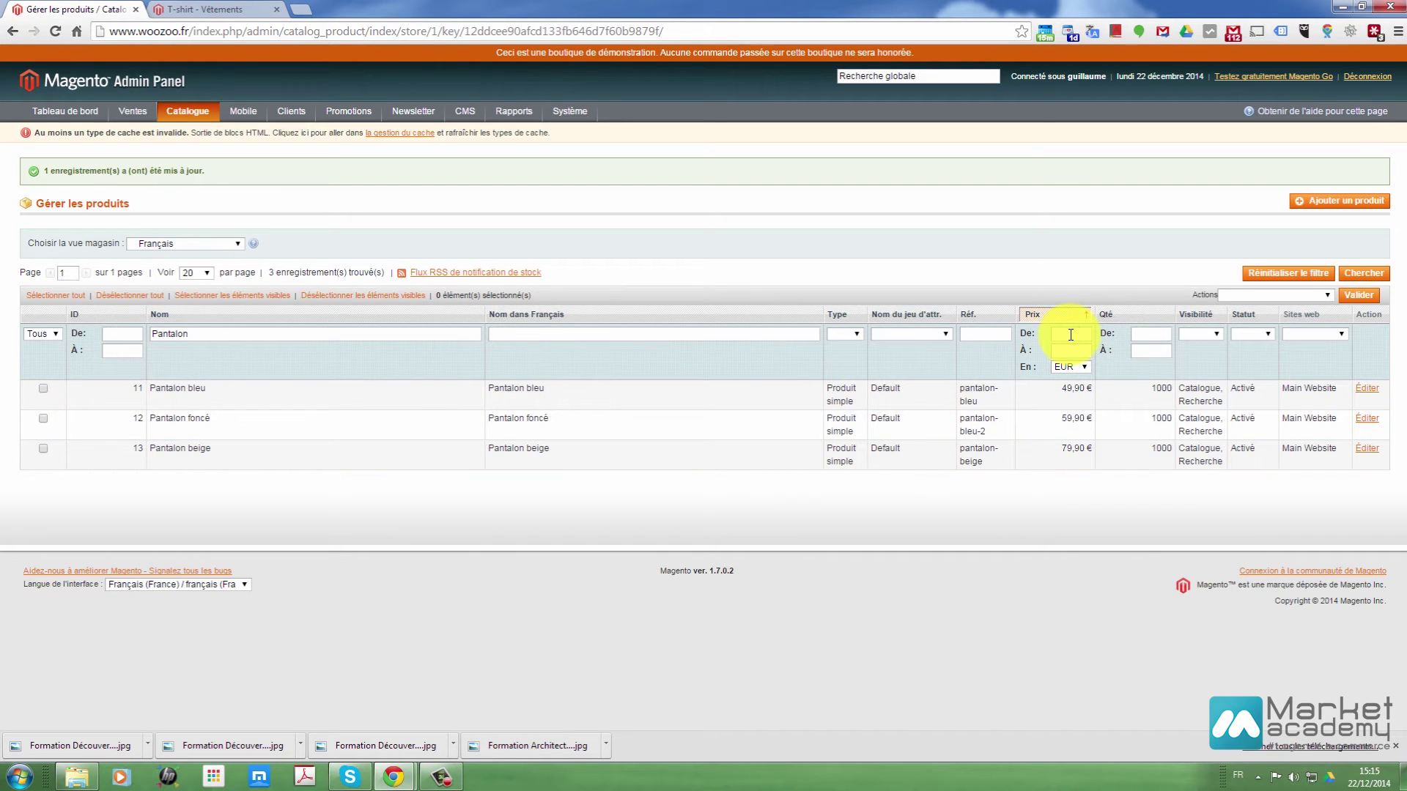
{"action": "left_click", "coordinate": [1364, 272]}
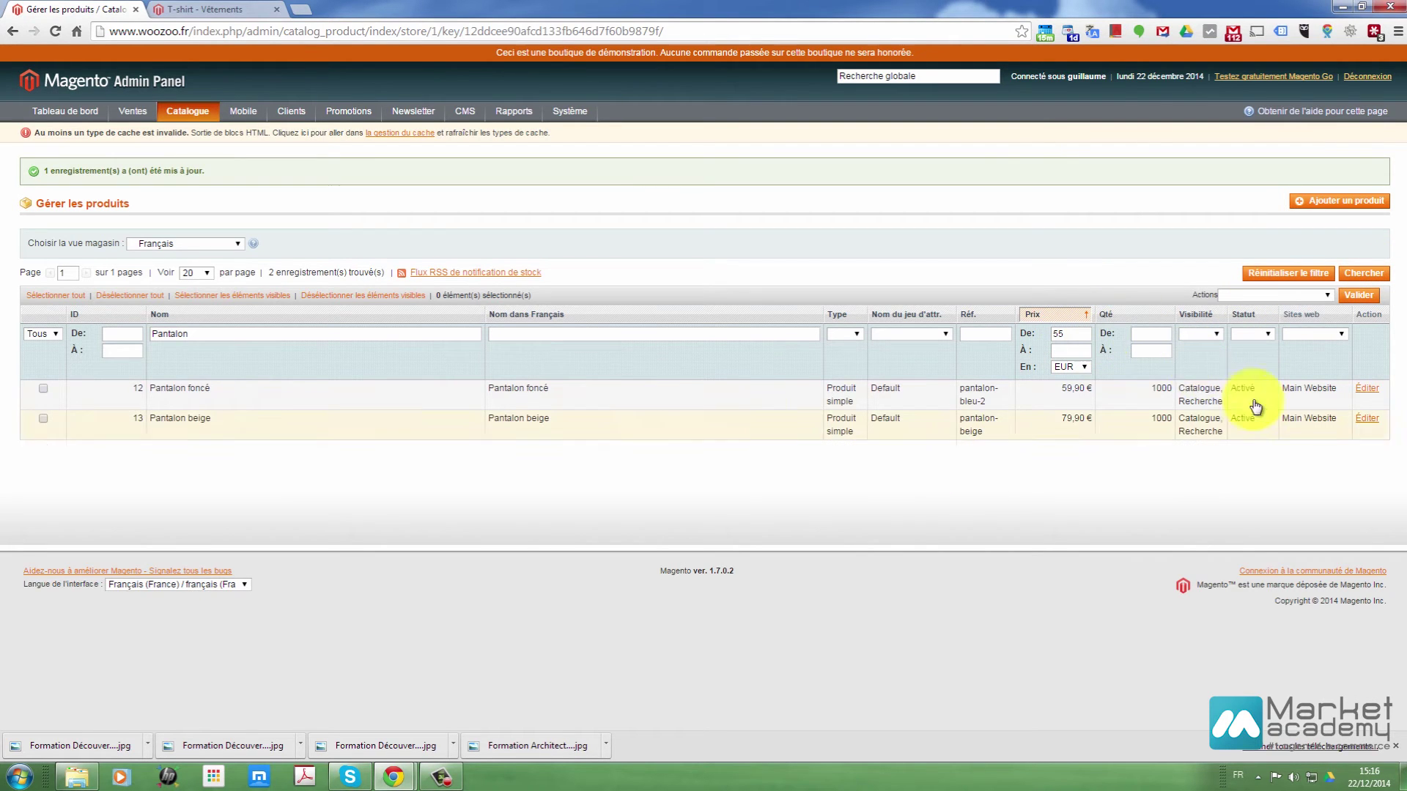
- Select Pantalon foncé and Pantalon beige and change their status to Désactivé in bulk
{"action": "left_click", "coordinate": [43, 388]}
{"action": "left_click", "coordinate": [46, 418]}
{"action": "left_click", "coordinate": [1308, 294]}
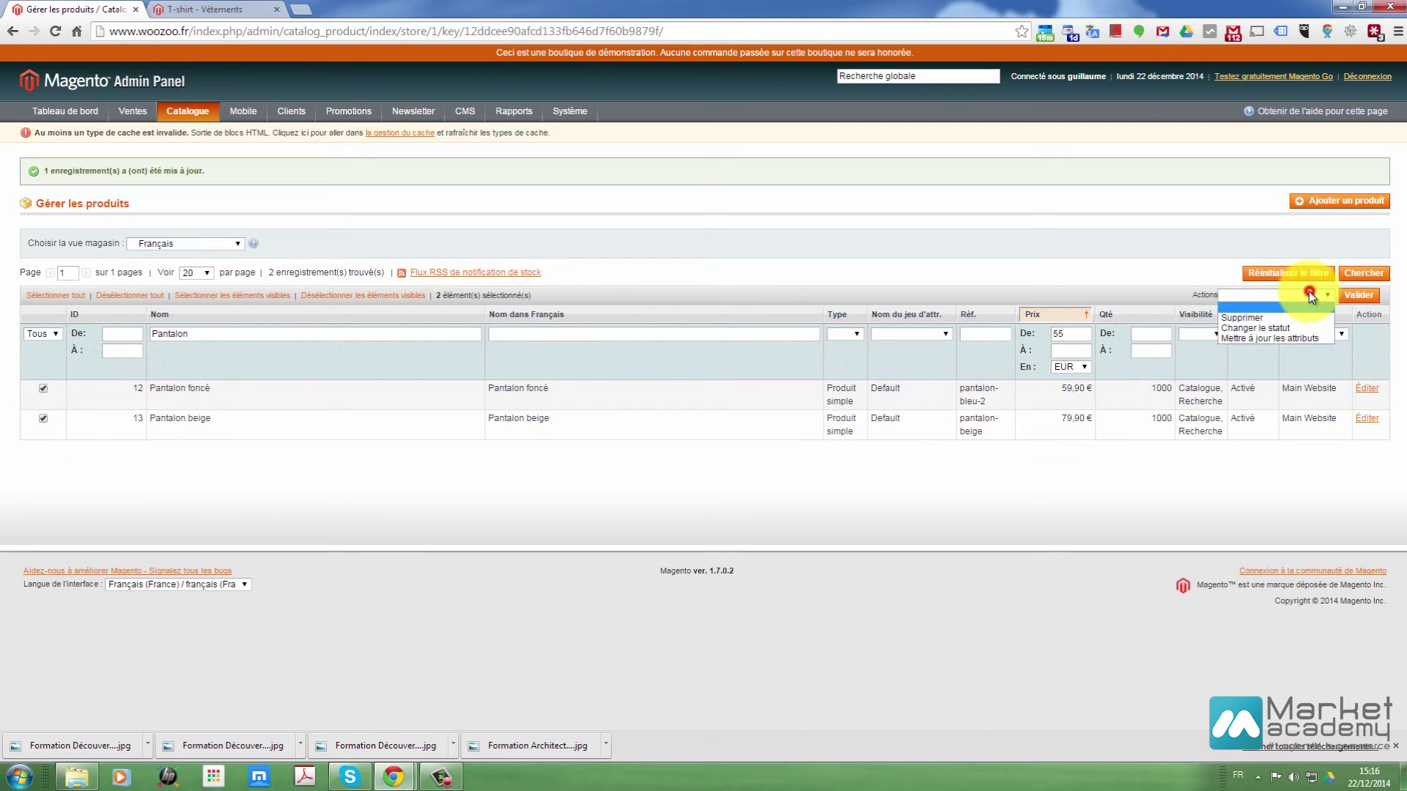
{"action": "left_click", "coordinate": [1281, 331]}
{"action": "left_click", "coordinate": [1304, 297]}
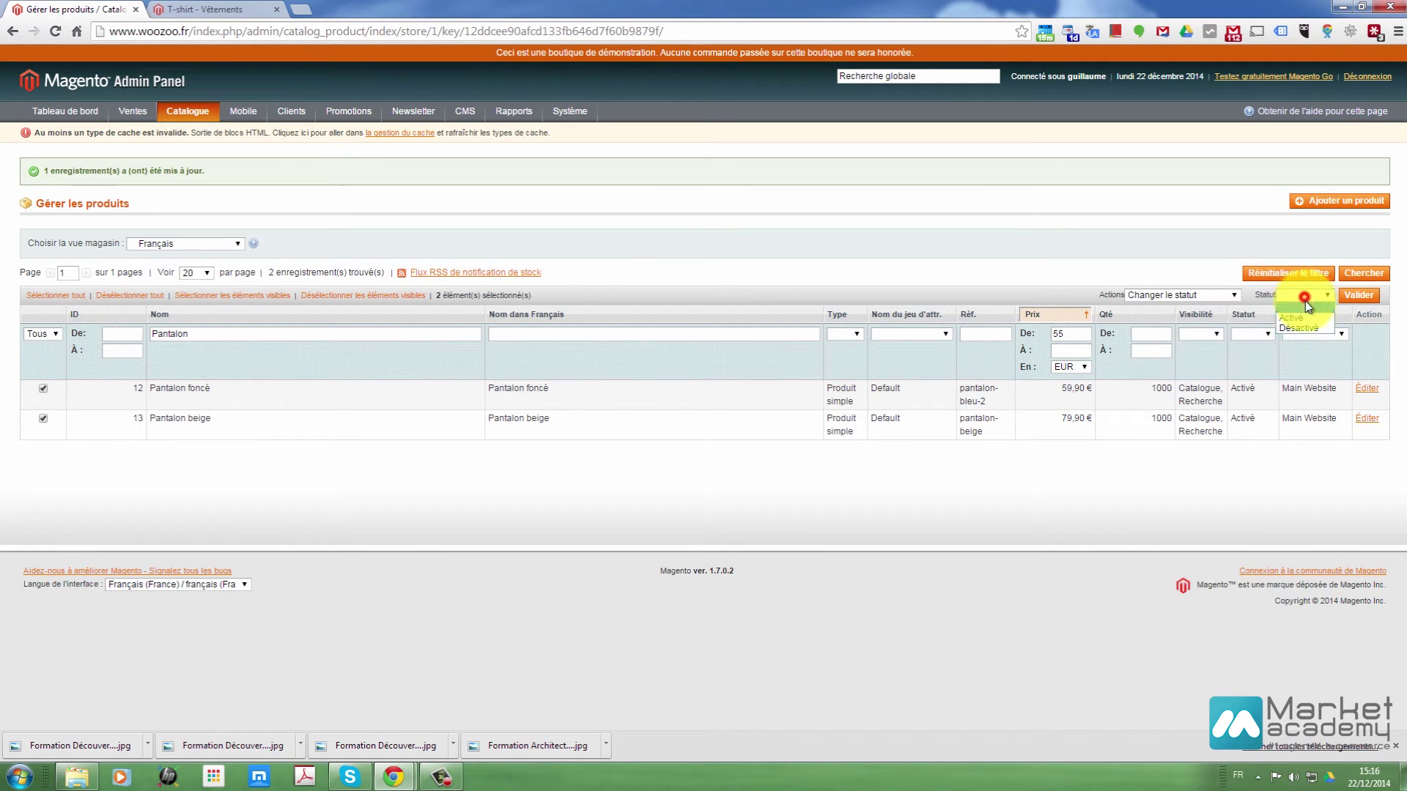
{"action": "left_click", "coordinate": [1364, 295]}
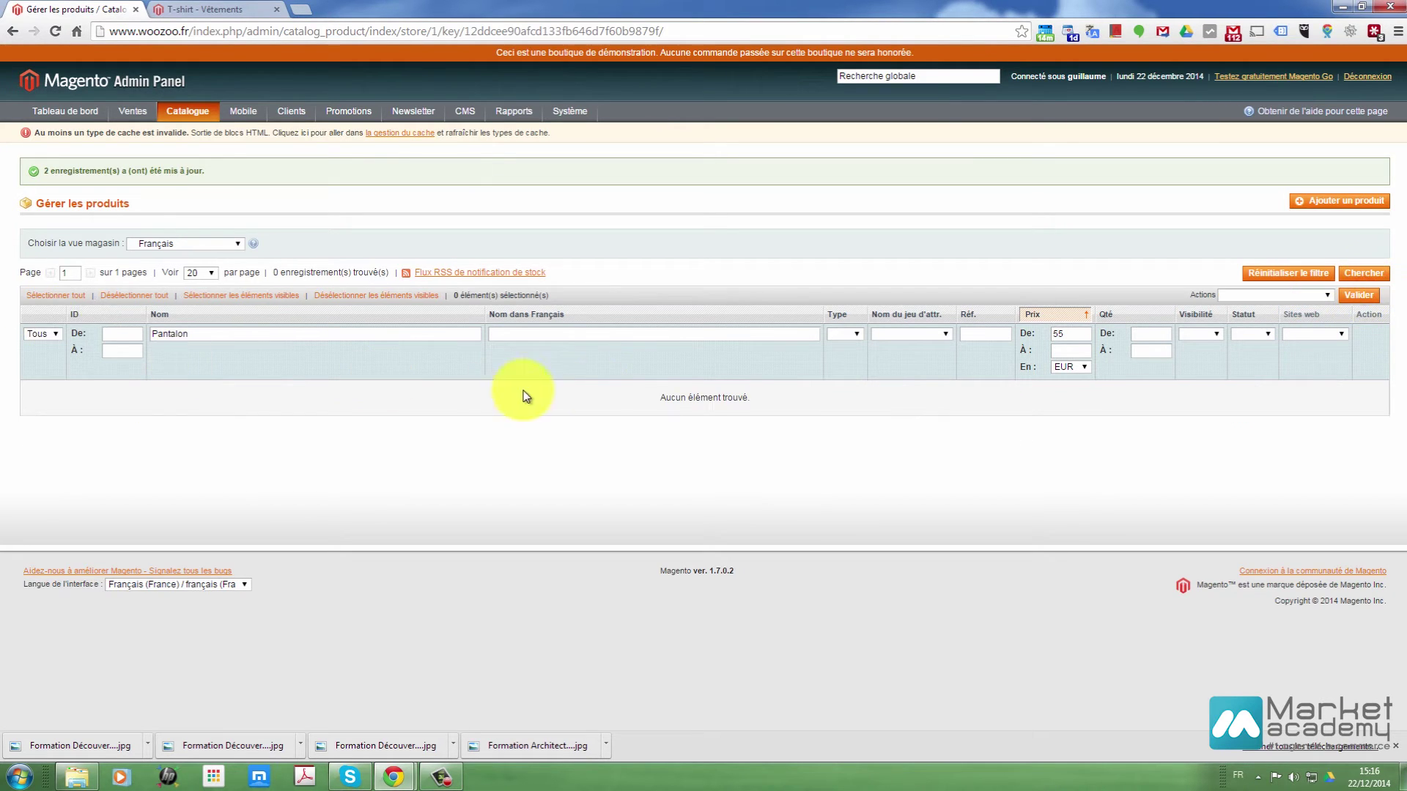
- Rerun the search for the Pantalon products, and reset the list filters
{"action": "left_click_drag", "start_coordinate": [205, 334], "coordinate": [148, 338]}
{"action": "left_click", "coordinate": [206, 331]}
{"action": "left_click", "coordinate": [1365, 273]}
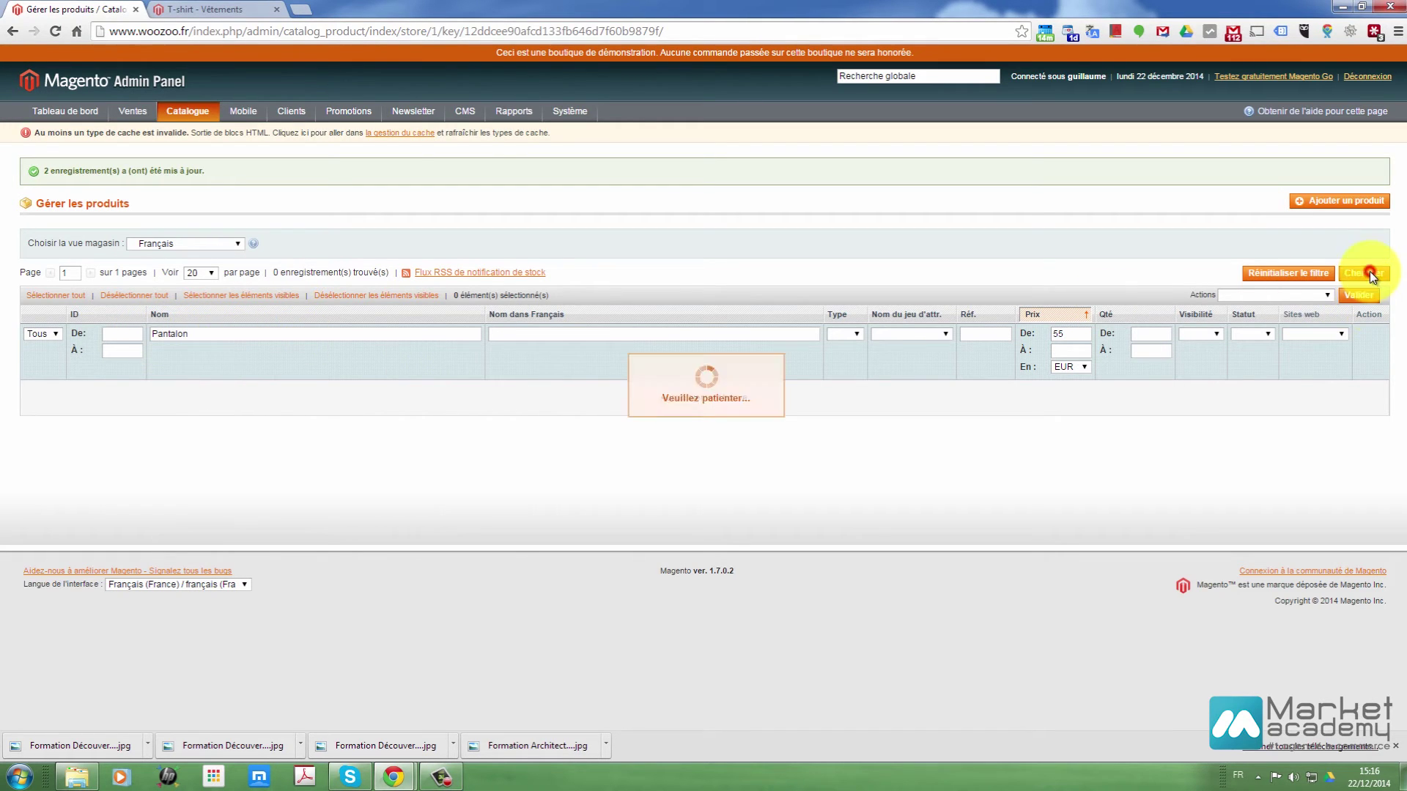
{"action": "left_click", "coordinate": [1313, 274]}
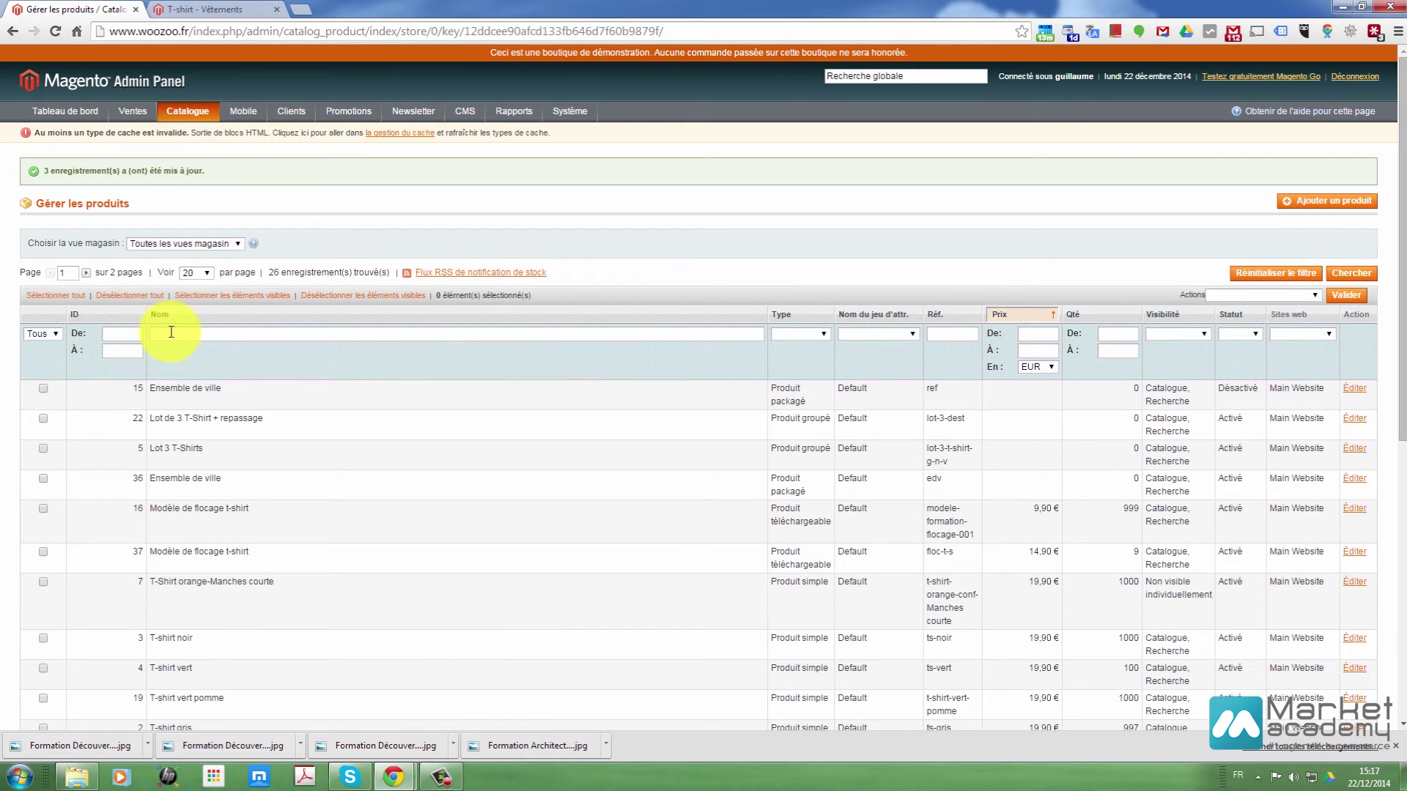
- Search product names for "pantalon bleu", and widen the search to "pantal"
{"action": "type", "text": "pantalon bleu"}
{"action": "key", "text": "Return"}
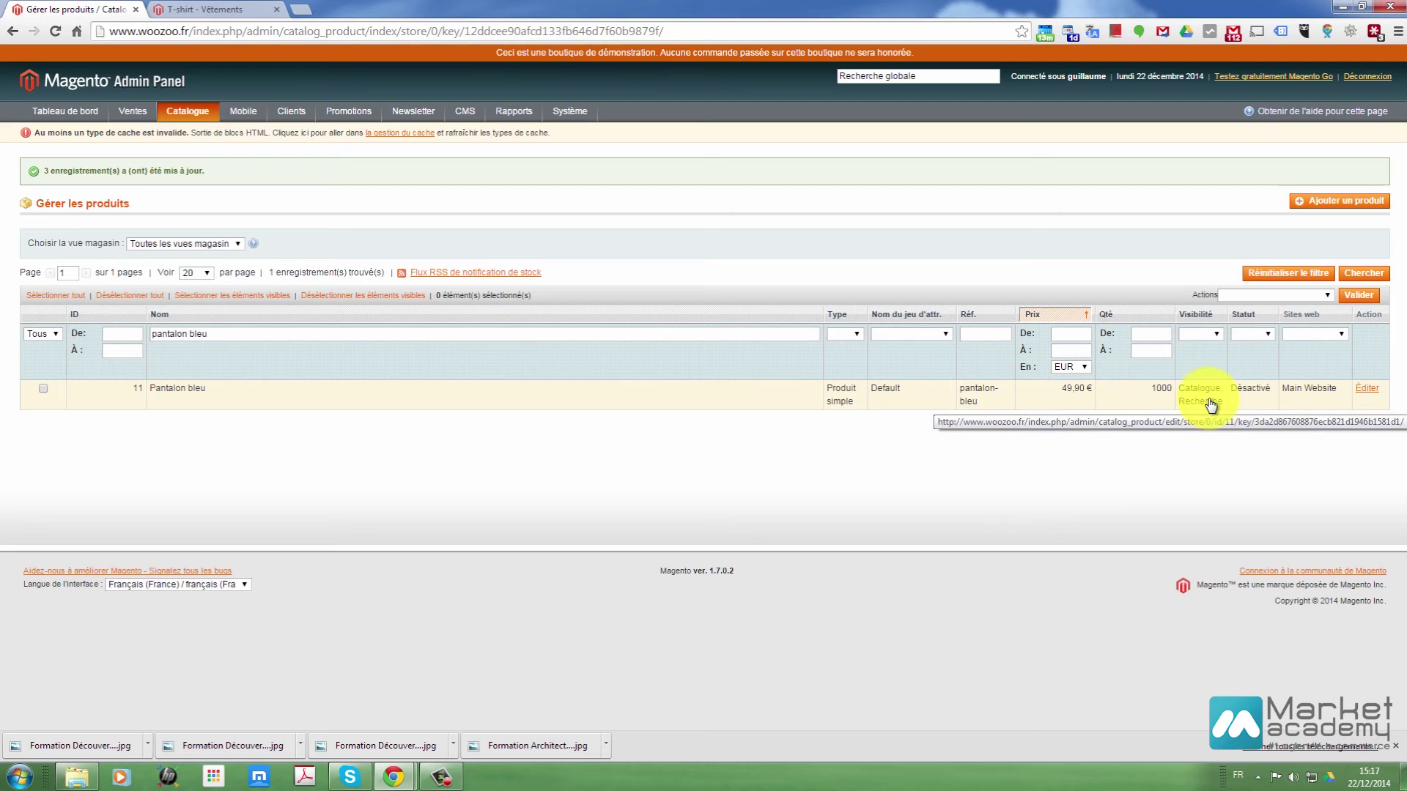
{"action": "double_click", "coordinate": [197, 334]}
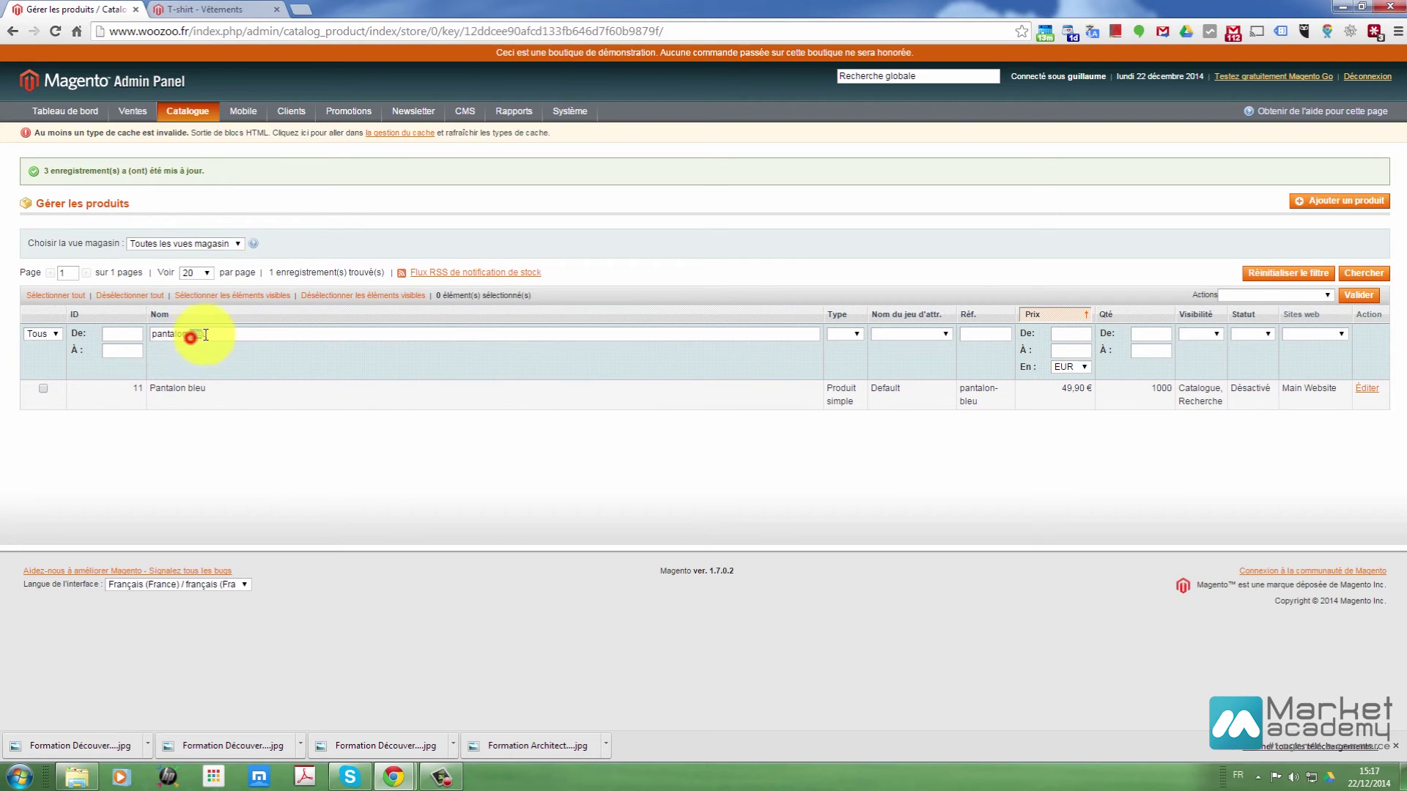
{"action": "left_click_drag", "start_coordinate": [214, 335], "coordinate": [178, 335]}
{"action": "key", "text": "Return"}
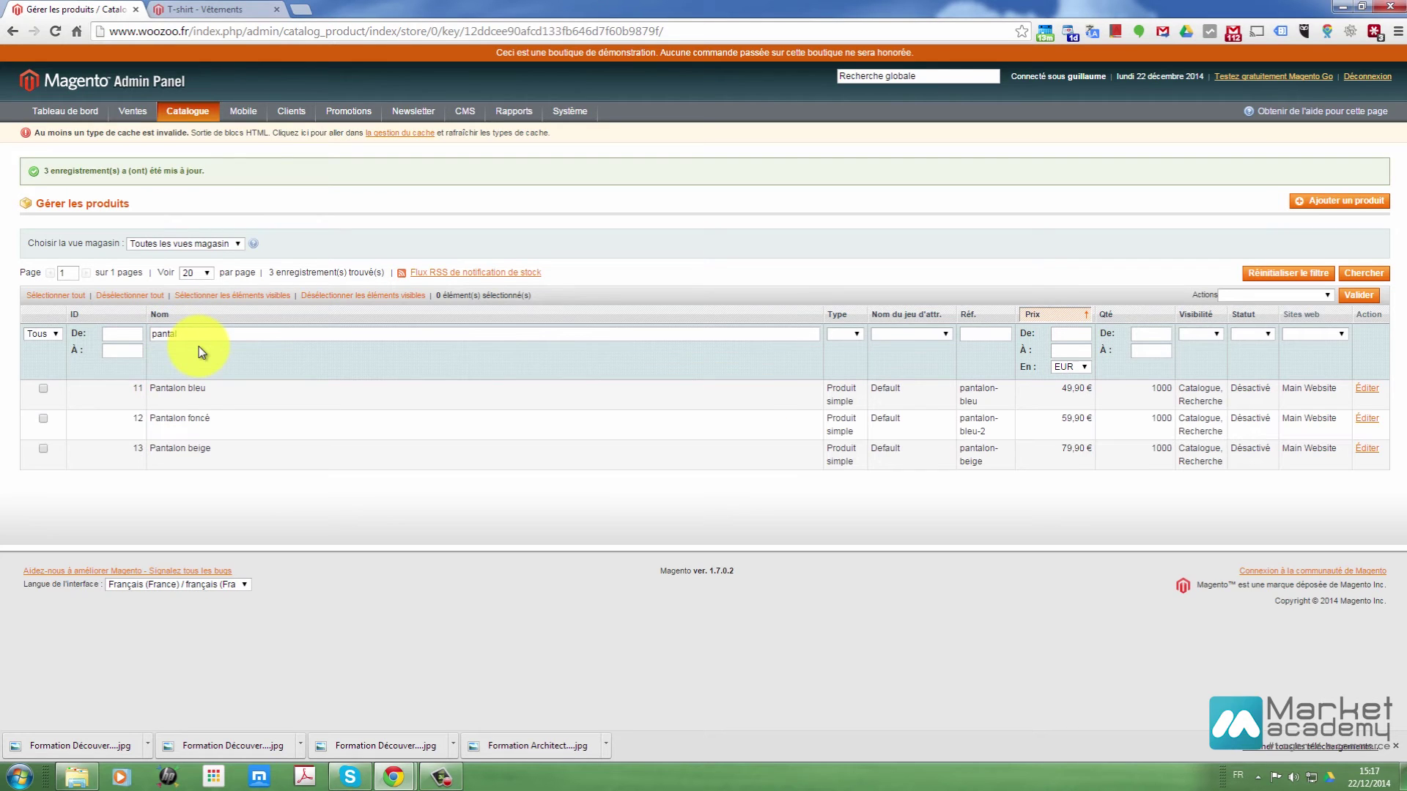
- Try a product name search with the partial words "pantal ble"
{"action": "left_click", "coordinate": [223, 332]}
{"action": "type", "text": "ble"}
{"action": "key", "text": "Return"}
- Correct the name filter to "pantalon" and apply it to the product list
{"action": "left_click", "coordinate": [205, 332]}
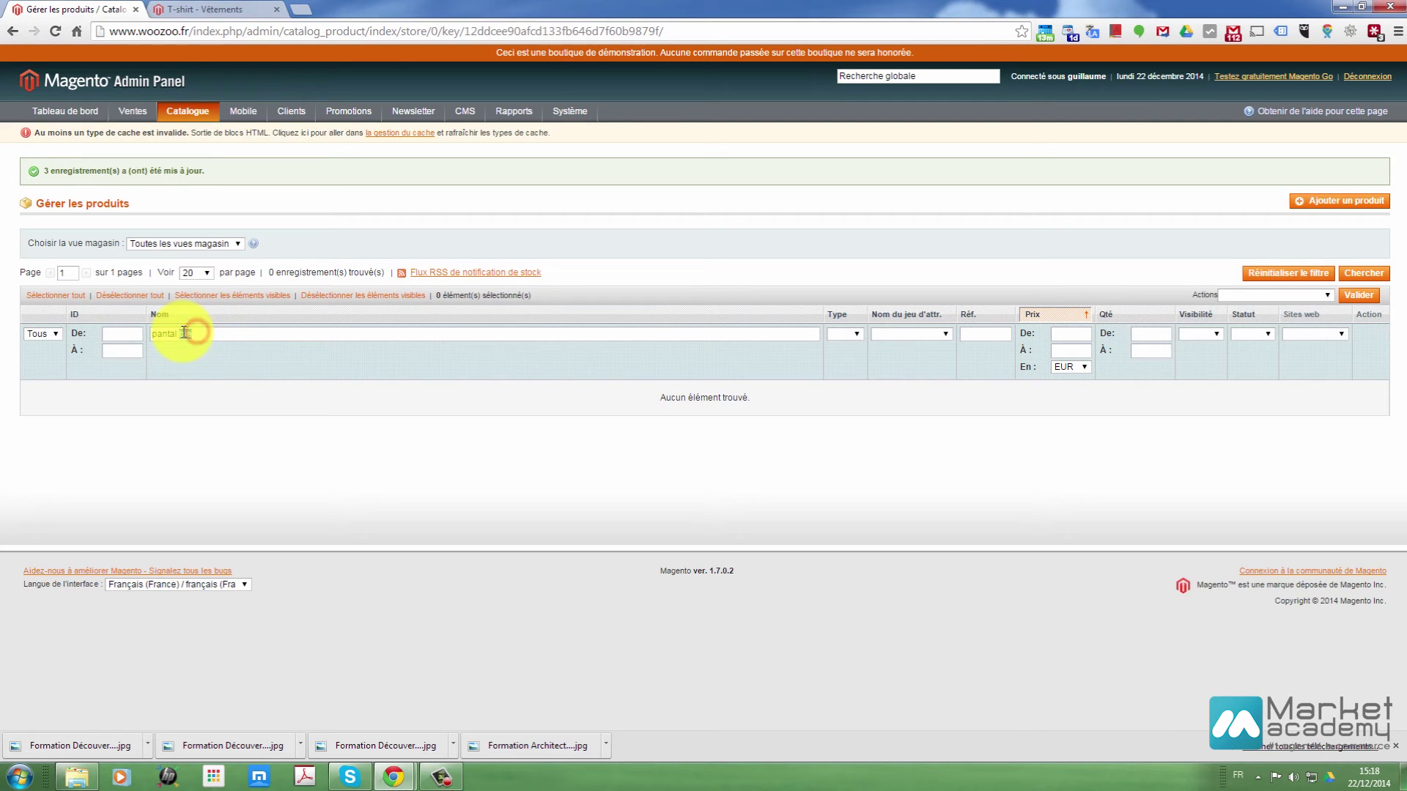
{"action": "left_click_drag", "start_coordinate": [179, 333], "coordinate": [216, 337]}
{"action": "key", "text": "BackSpace"}
{"action": "key", "text": "BackSpace"}
{"action": "type", "text": "on"}
{"action": "key", "text": "Return"}
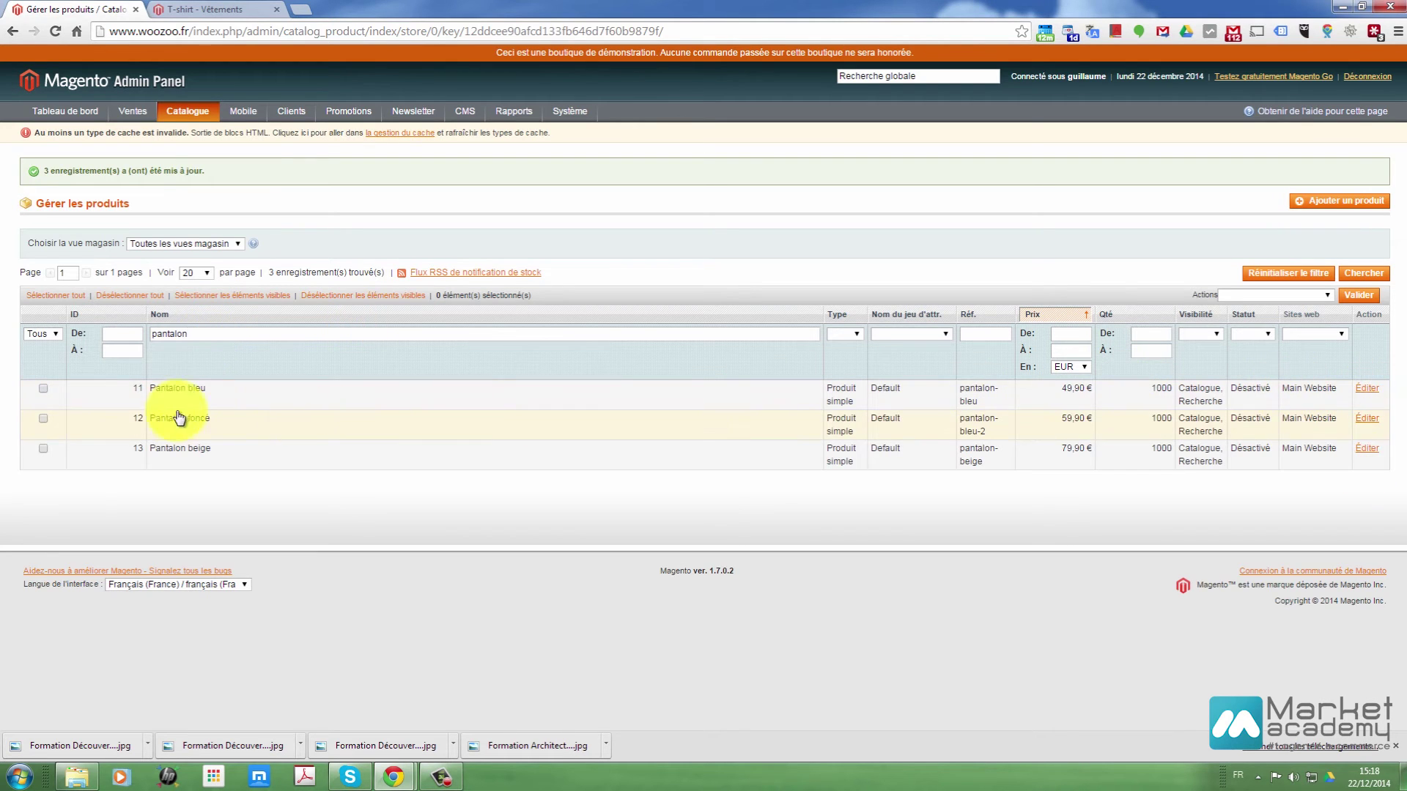
- Select Pantalon bleu, Pantalon foncé and Pantalon beige and change their status to Activé in bulk
{"action": "left_click", "coordinate": [44, 388]}
{"action": "left_click", "coordinate": [43, 418]}
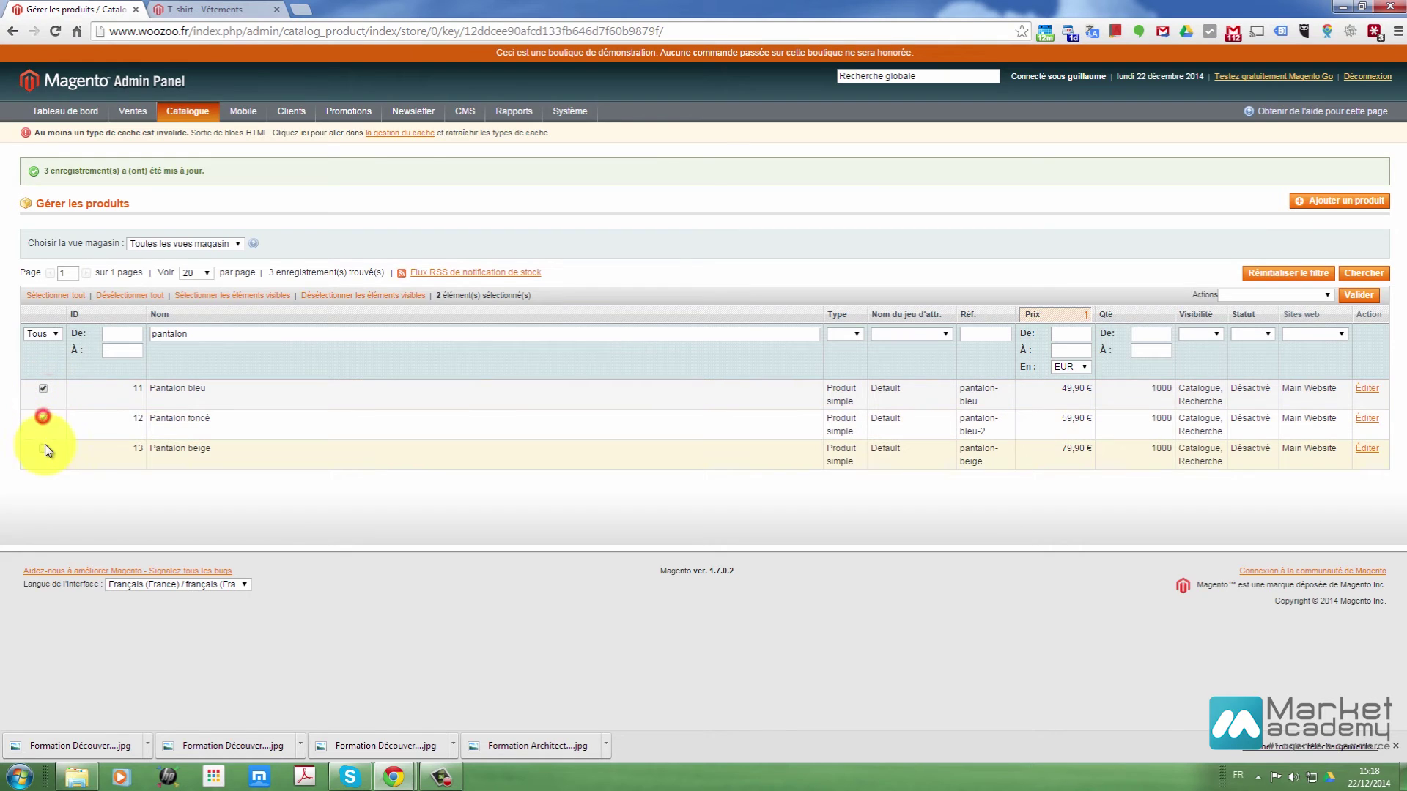
{"action": "left_click", "coordinate": [44, 449]}
{"action": "left_click", "coordinate": [1298, 297]}
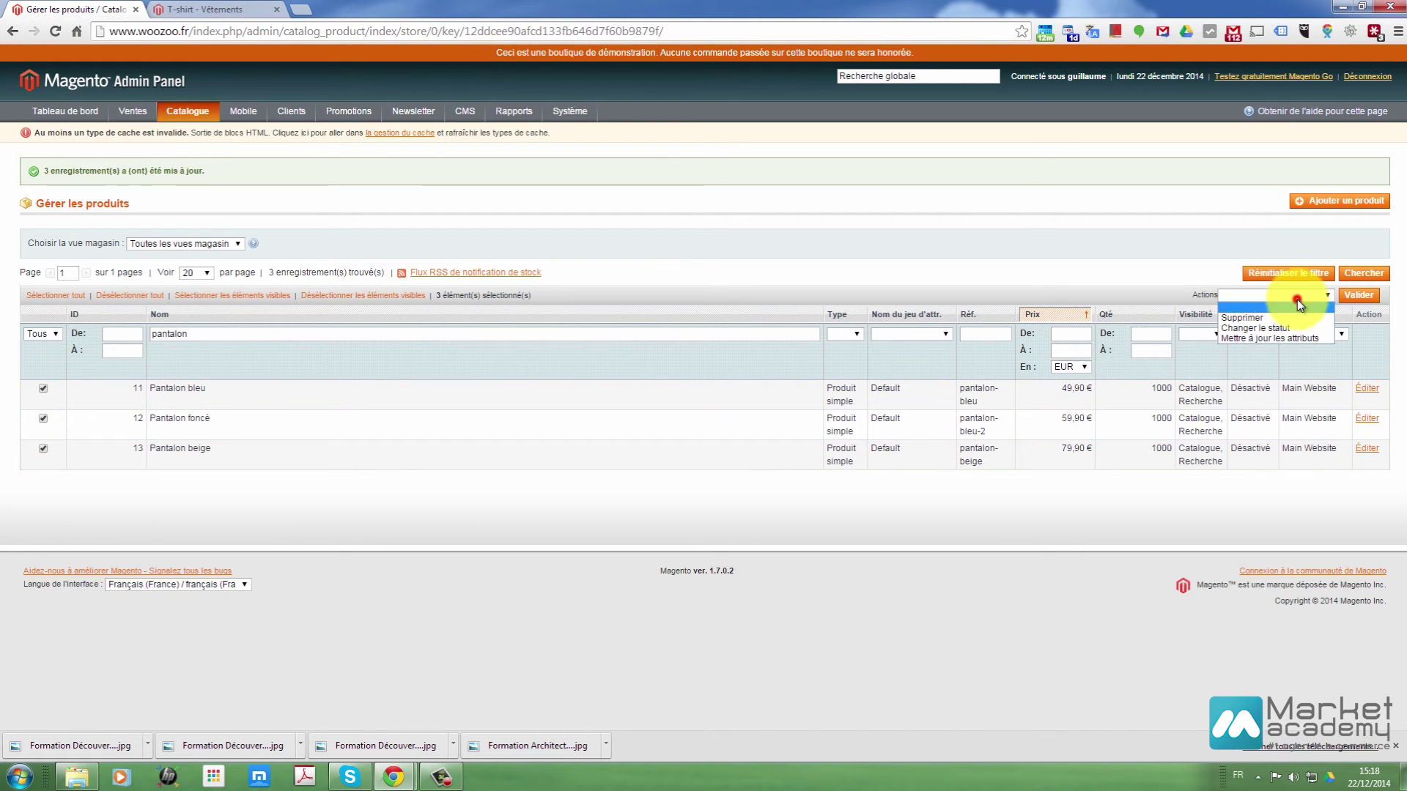
{"action": "left_click", "coordinate": [1272, 328]}
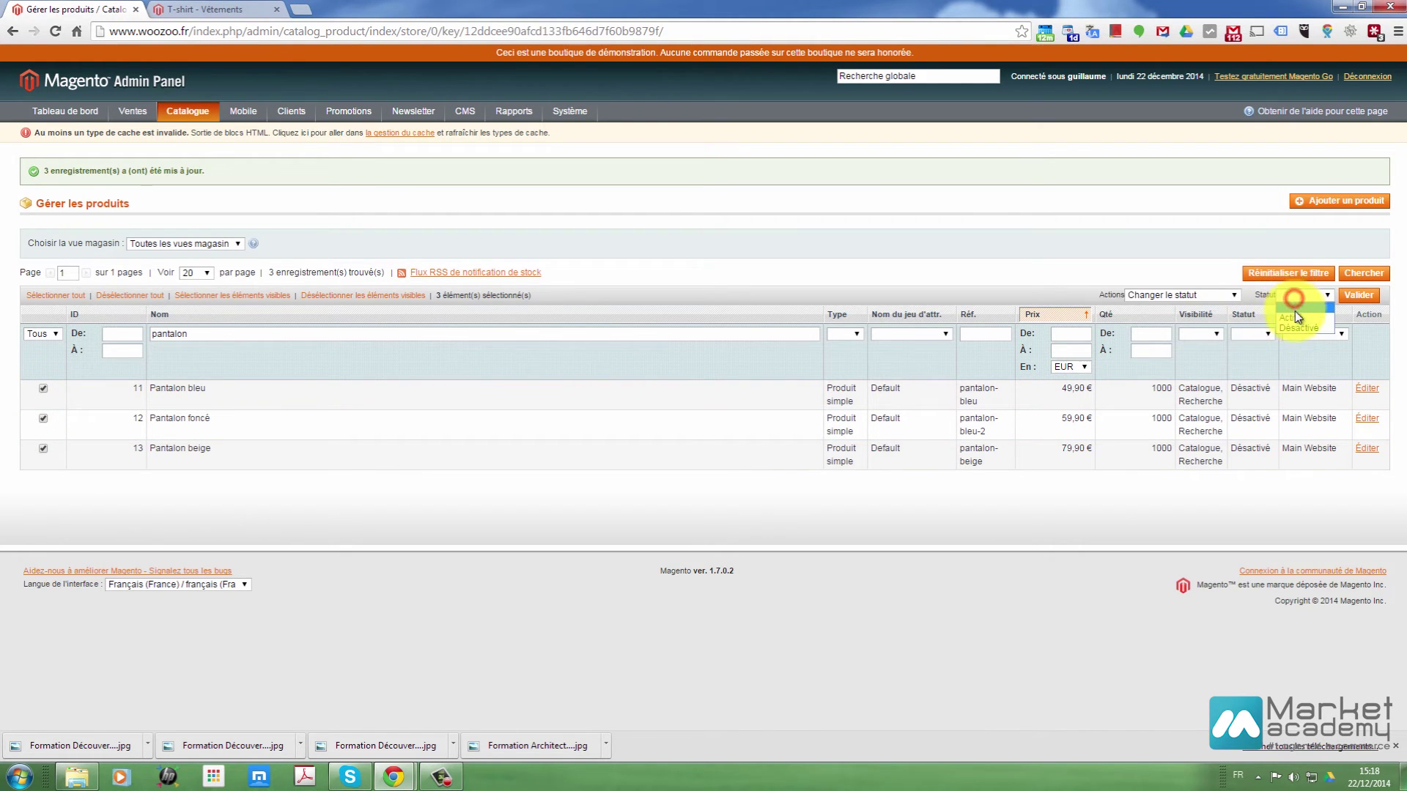
{"action": "left_click", "coordinate": [1355, 296]}
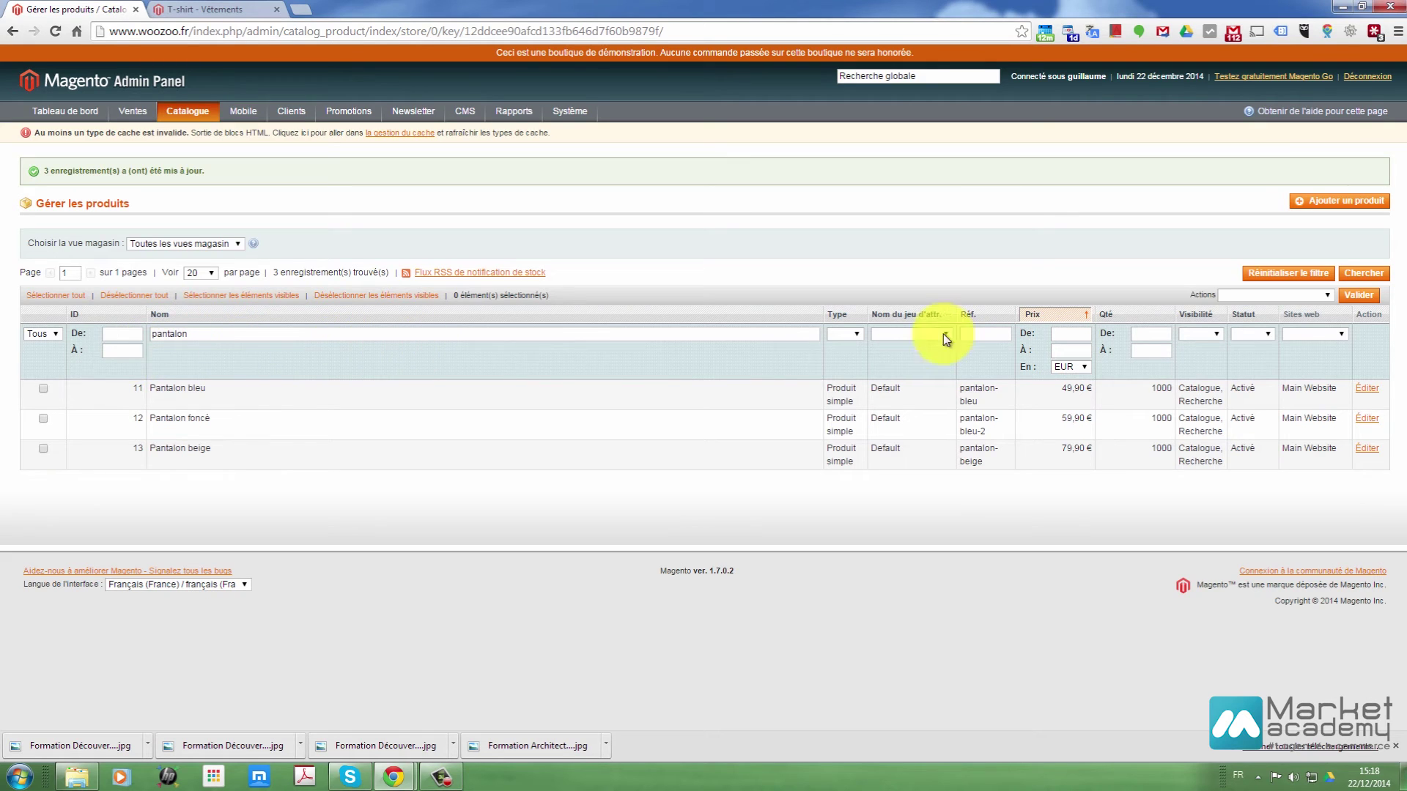
- Reset the list filters and go through the bulk actions Supprimer, Changer le statut and Mettre à jour les attributs
{"action": "left_click", "coordinate": [1302, 274]}
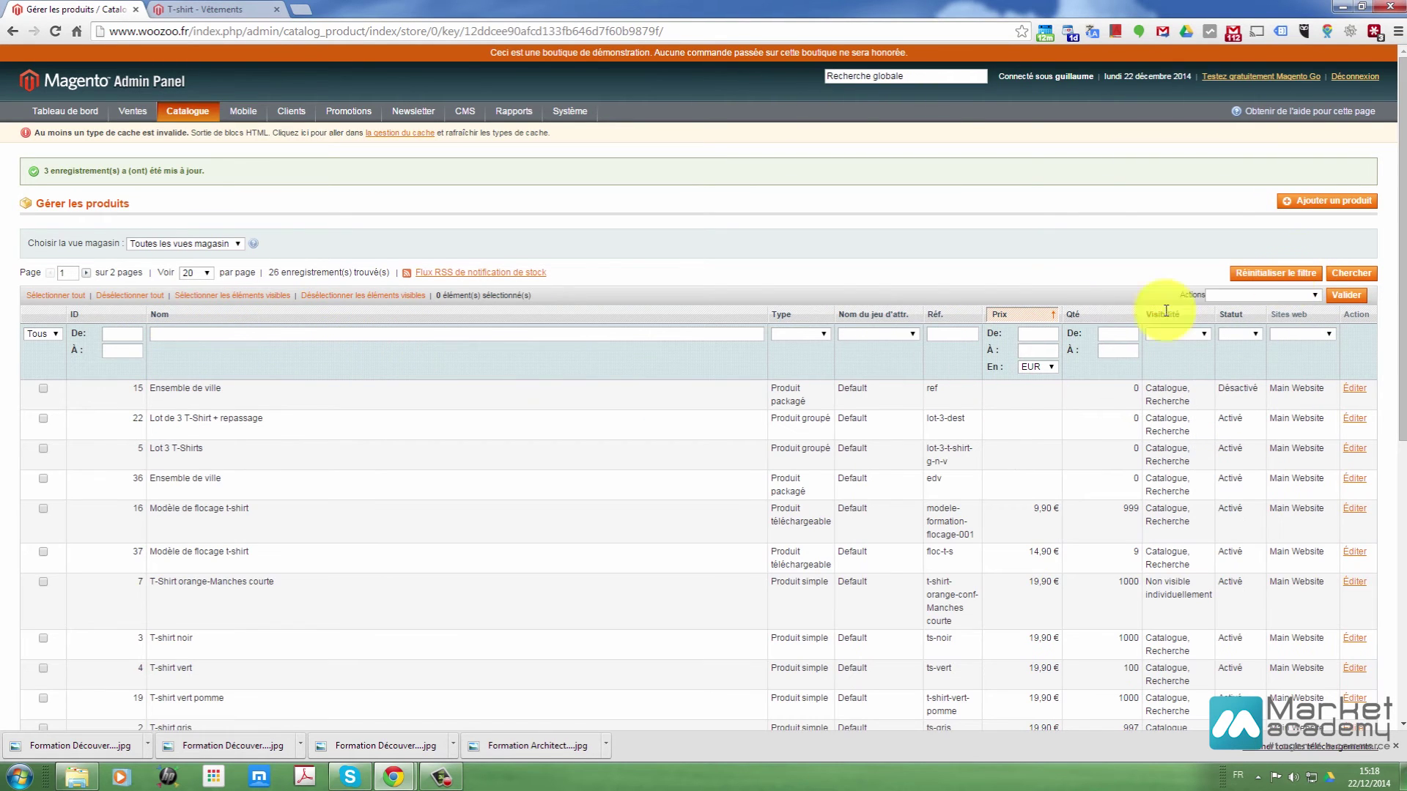
{"action": "left_click", "coordinate": [1257, 296]}
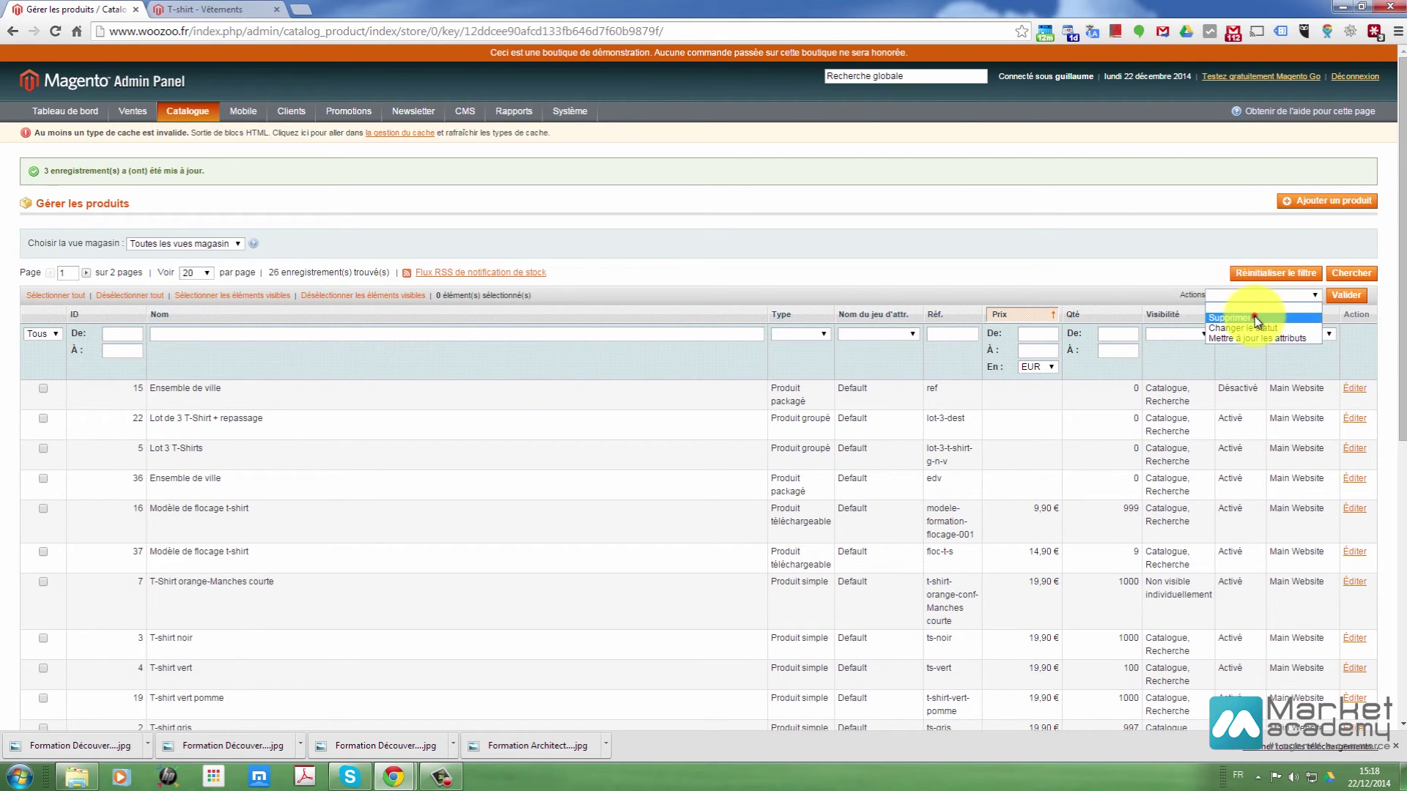
{"action": "left_click", "coordinate": [1257, 318]}
{"action": "left_click", "coordinate": [1260, 296]}
{"action": "left_click", "coordinate": [1249, 326]}
{"action": "left_click", "coordinate": [1219, 297]}
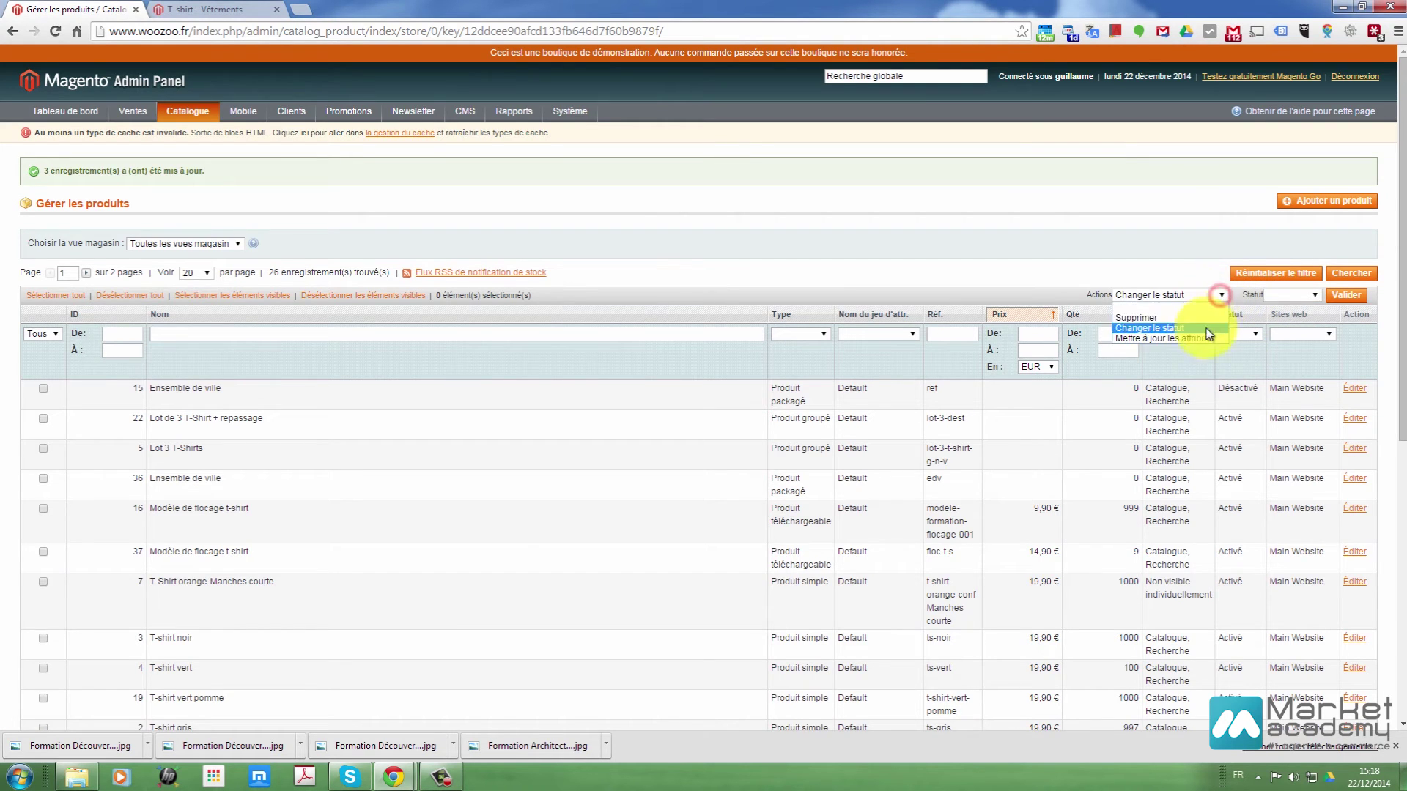
{"action": "left_click", "coordinate": [1191, 334]}
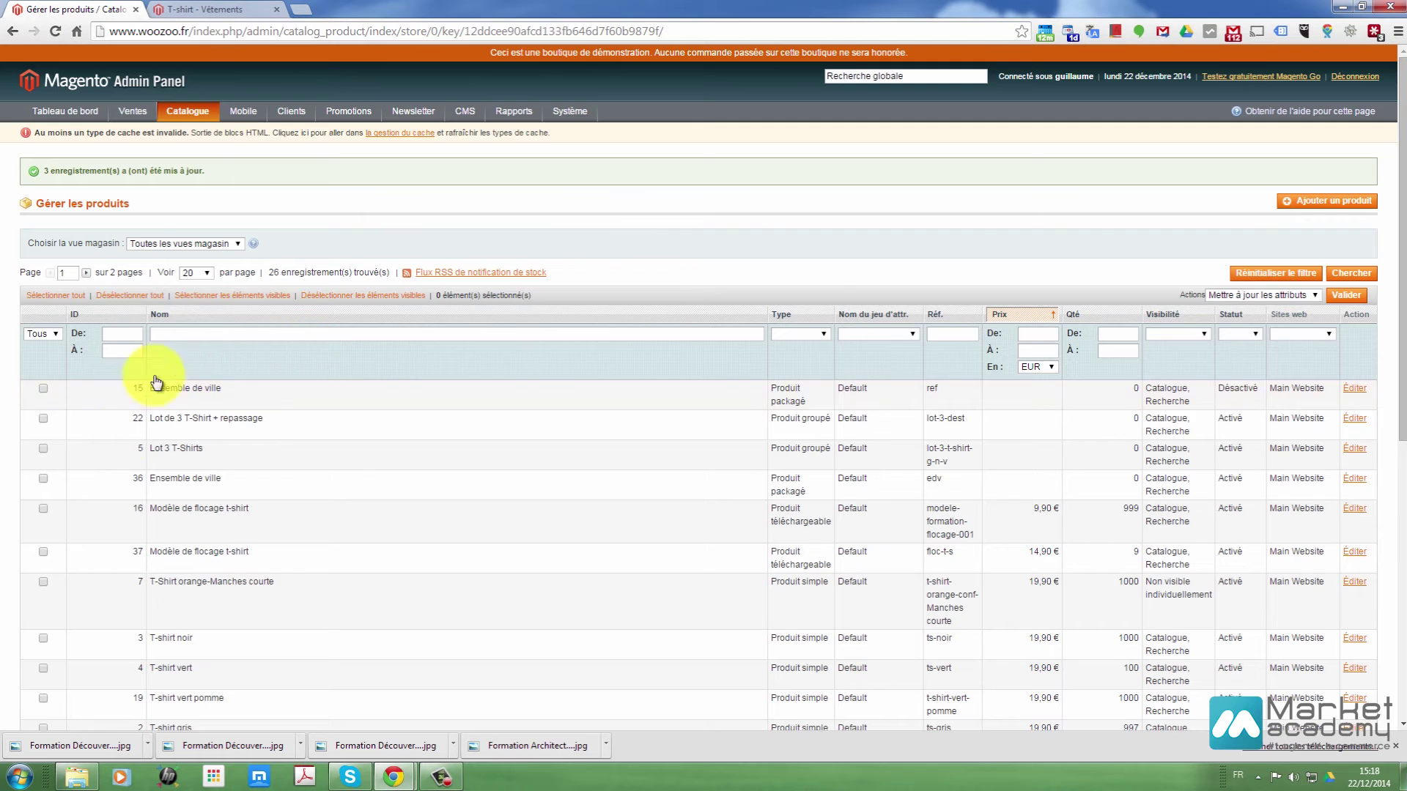
- Filter the full product list by the name "pantalon"
{"action": "scroll", "coordinate": [251, 430], "scroll_direction": "down", "scroll_amount": 1}
{"action": "type", "text": "pantalon"}
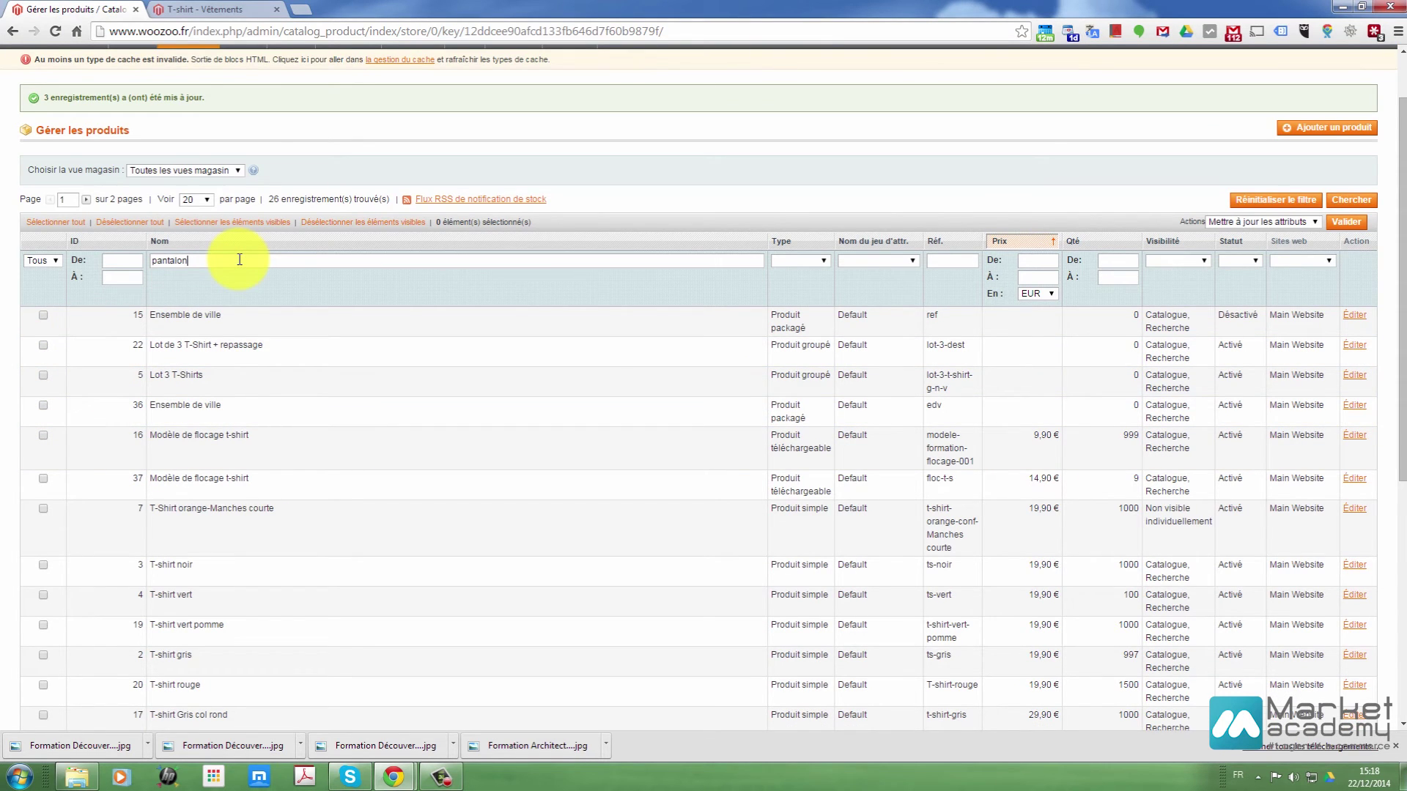
{"action": "key", "text": "Return"}
- Select Pantalon bleu, Pantalon foncé and Pantalon beige and launch the bulk action Mettre à jour les attributs for them
{"action": "left_click", "coordinate": [43, 417]}
{"action": "left_click", "coordinate": [42, 448]}
{"action": "left_click", "coordinate": [1300, 295]}
{"action": "left_click", "coordinate": [1287, 334]}
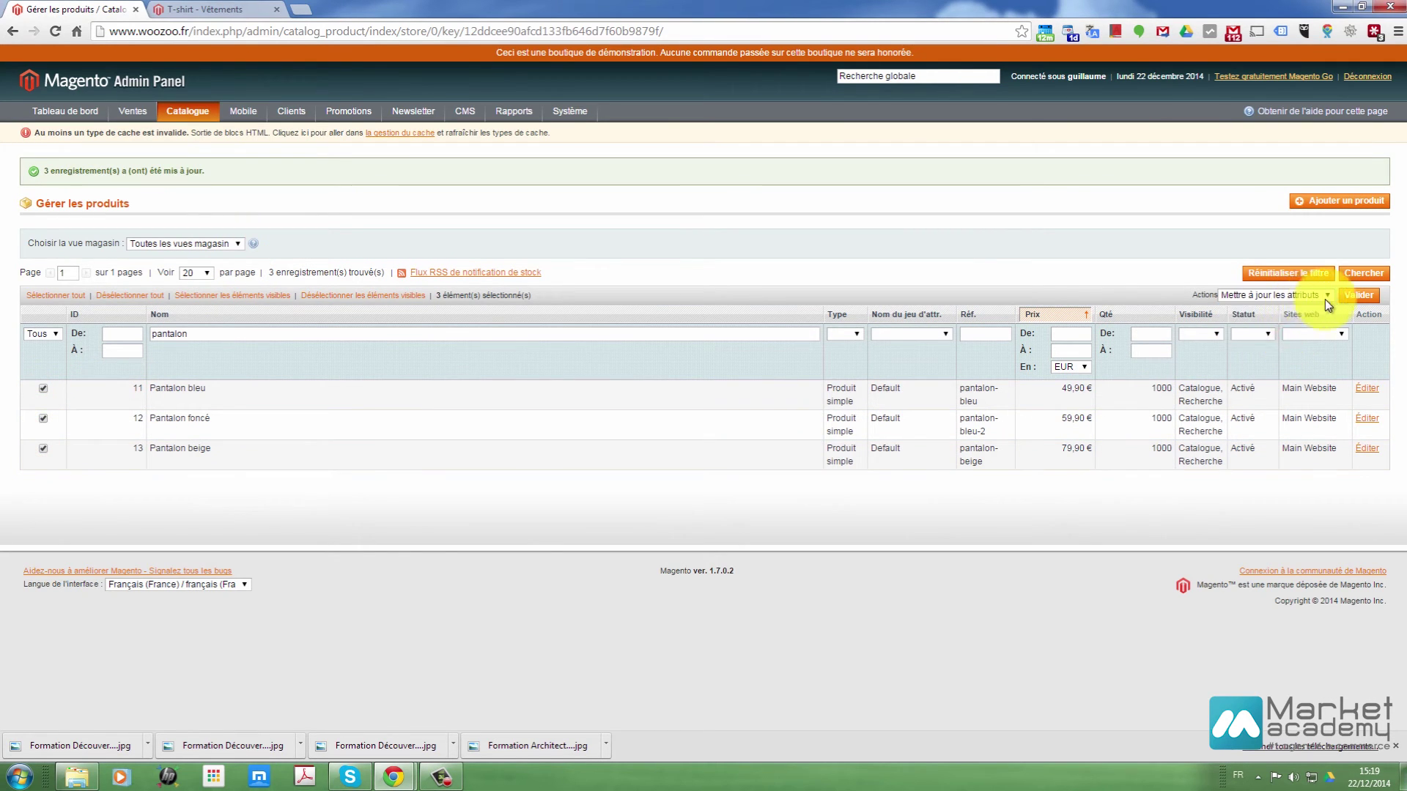
{"action": "left_click", "coordinate": [1354, 294]}
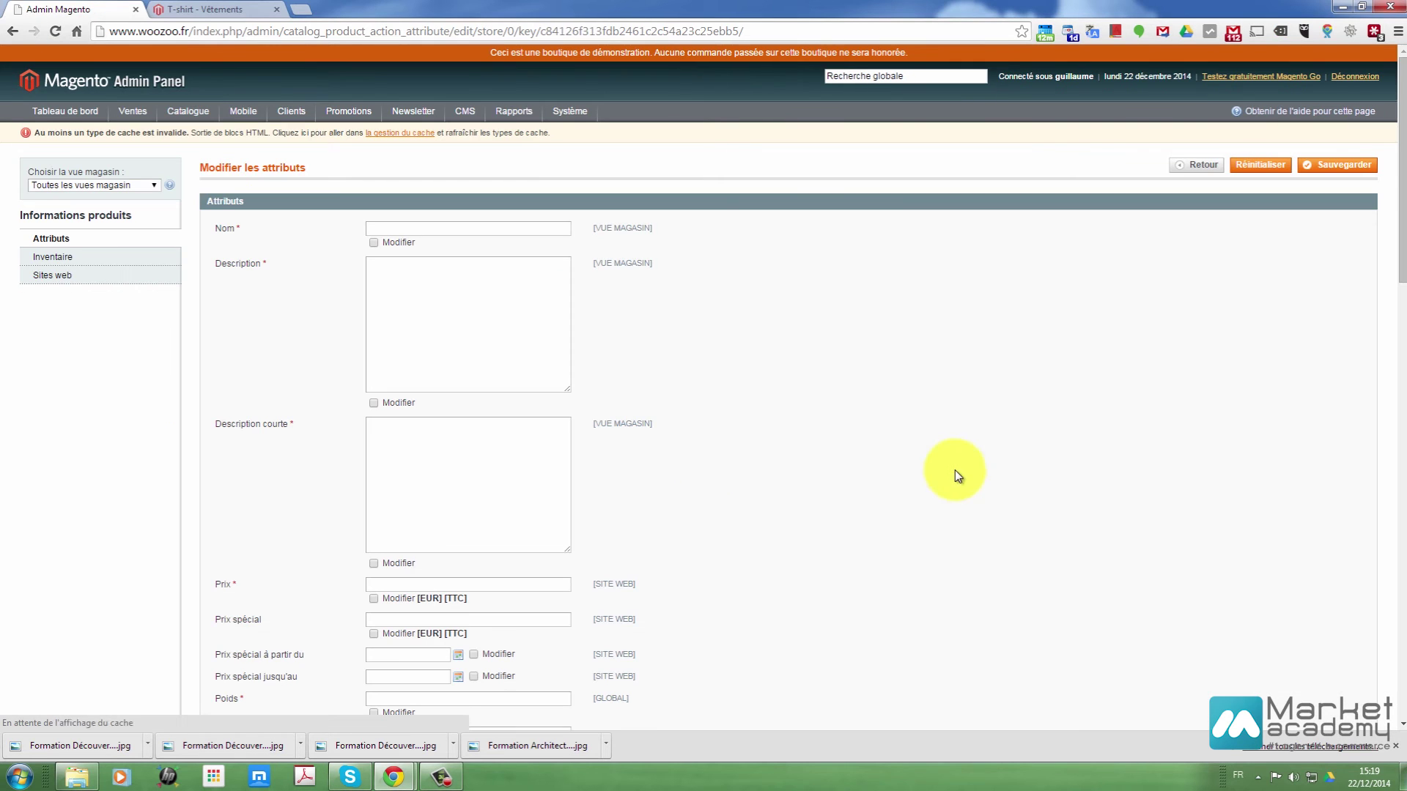
- Look through the attributes available for bulk editing, from Nom and Prix down to Classe de TVA and prix barré
{"action": "scroll", "coordinate": [399, 264], "scroll_direction": "down", "scroll_amount": 2}
{"action": "scroll", "coordinate": [258, 271], "scroll_direction": "up", "scroll_amount": 2}
{"action": "scroll", "coordinate": [248, 367], "scroll_direction": "down", "scroll_amount": 3}
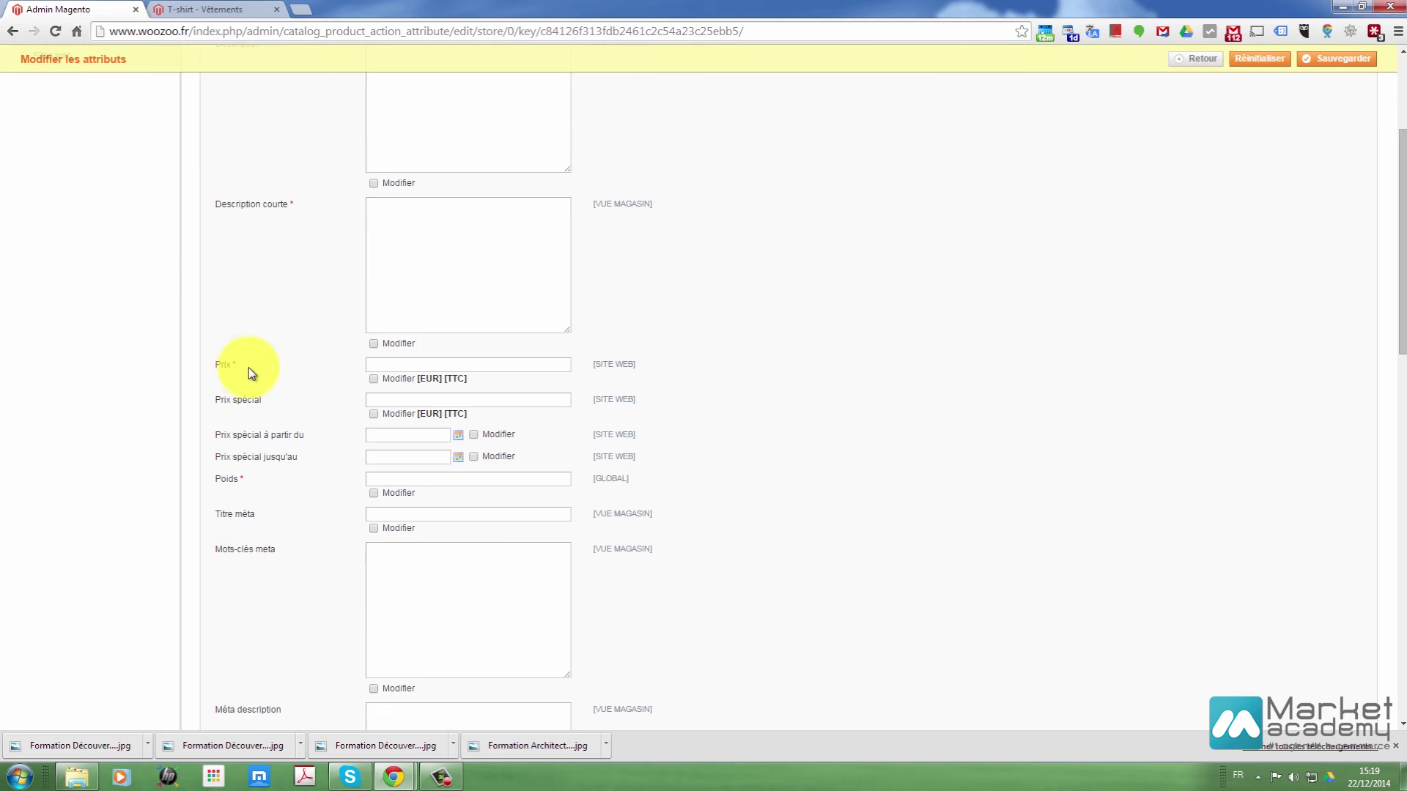
{"action": "scroll", "coordinate": [324, 410], "scroll_direction": "down", "scroll_amount": 3}
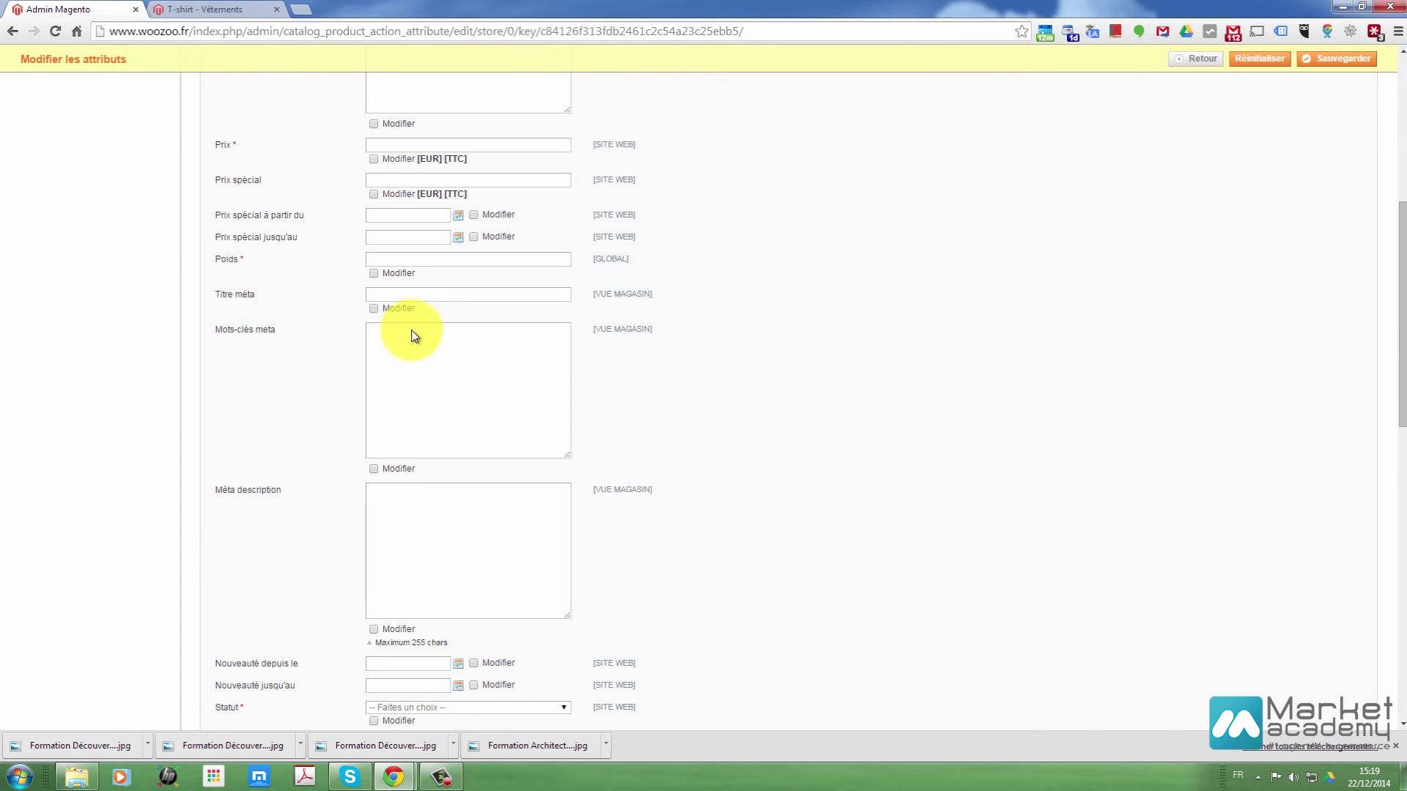
{"action": "scroll", "coordinate": [318, 345], "scroll_direction": "down", "scroll_amount": 5}
{"action": "scroll", "coordinate": [245, 374], "scroll_direction": "down", "scroll_amount": 5}
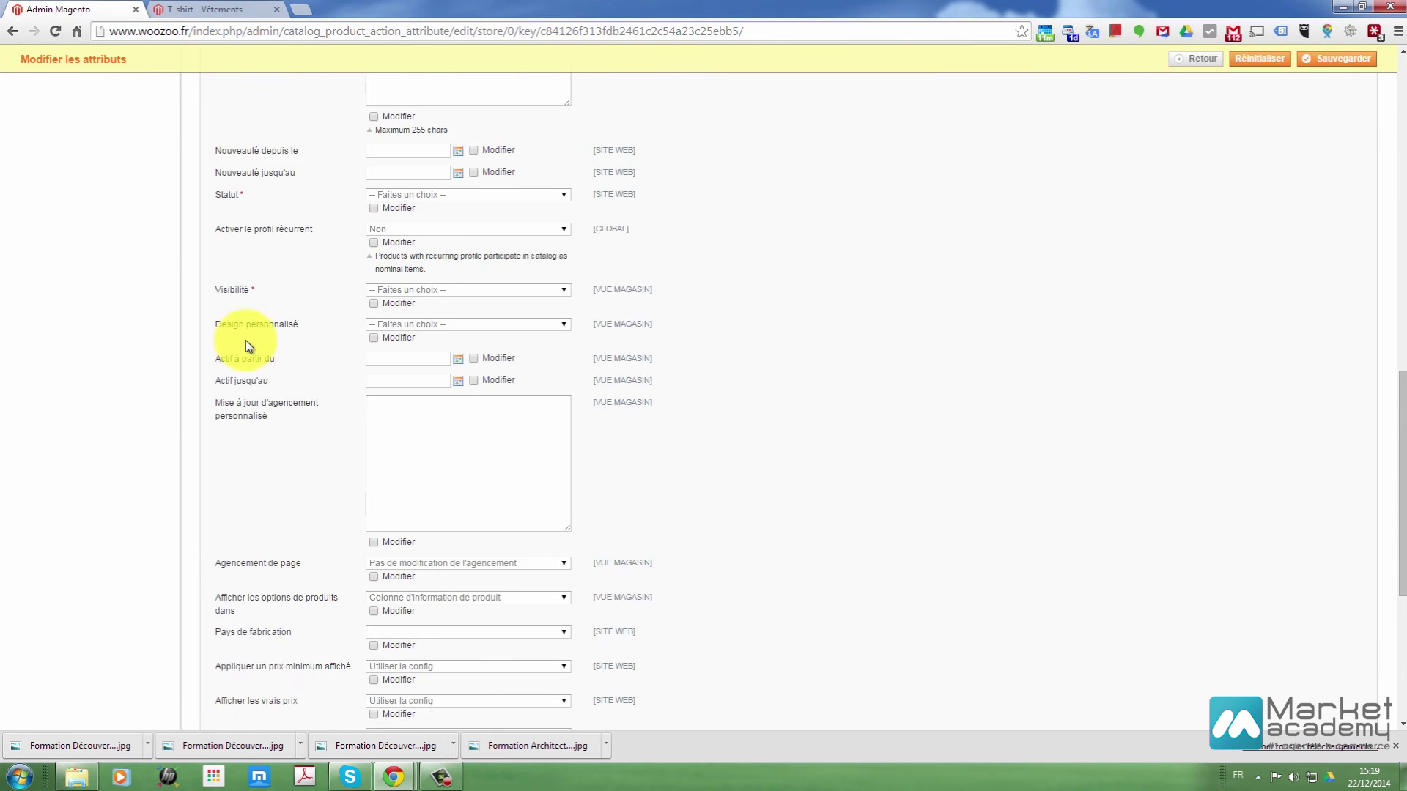
{"action": "scroll", "coordinate": [256, 542], "scroll_direction": "down", "scroll_amount": 2}
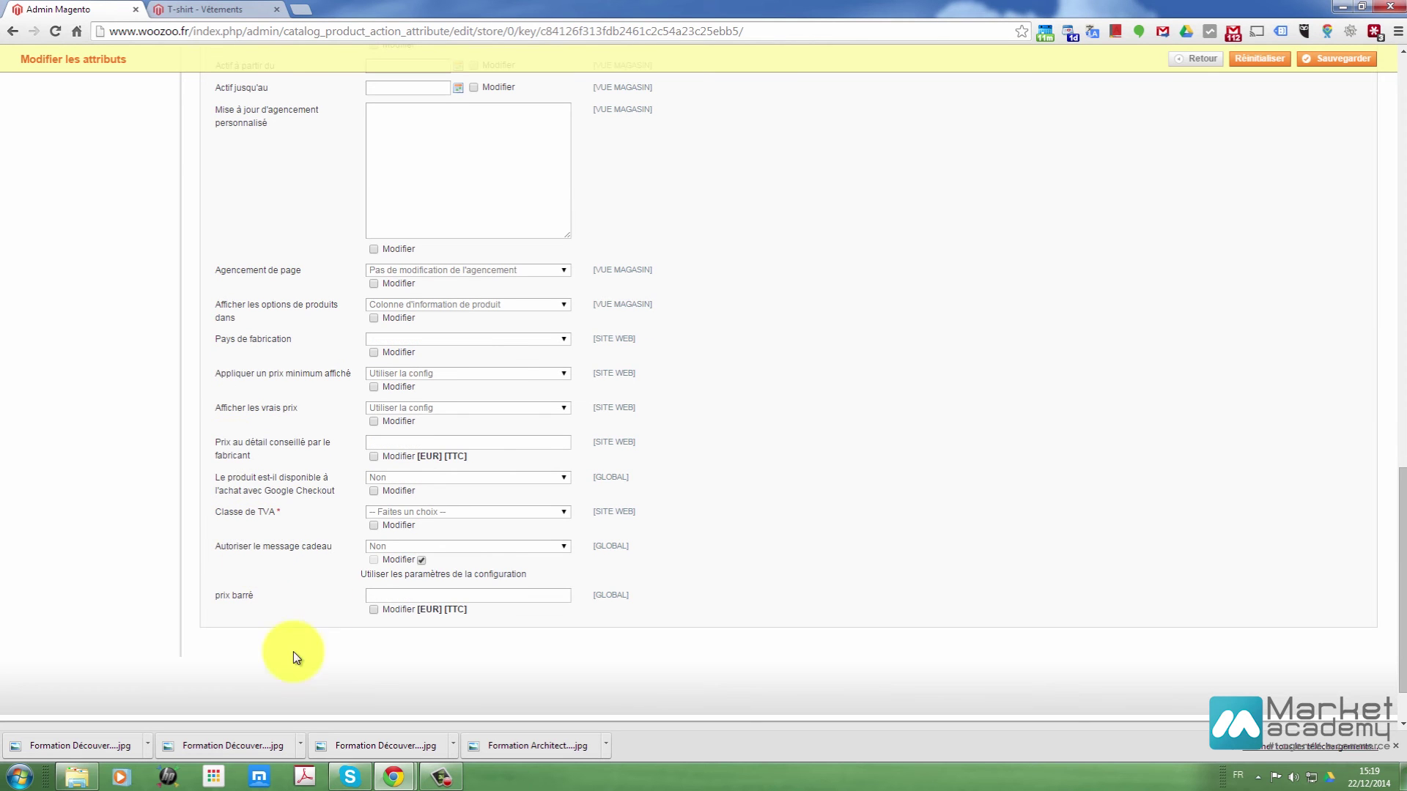
{"action": "scroll", "coordinate": [312, 594], "scroll_direction": "up", "scroll_amount": 20}
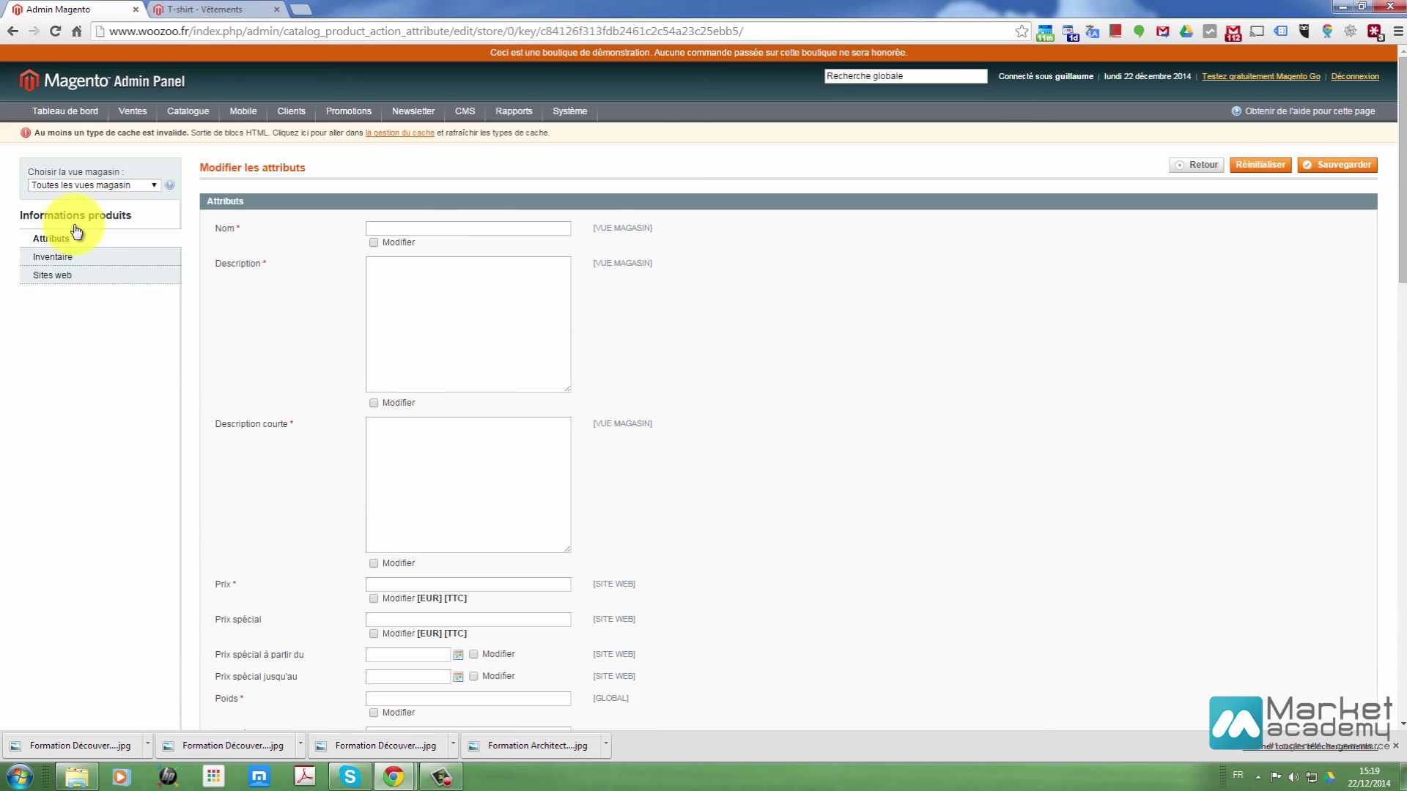
- Review the Inventaire and Sites web sections of the bulk update, and return to the product list without saving
{"action": "left_click", "coordinate": [43, 253]}
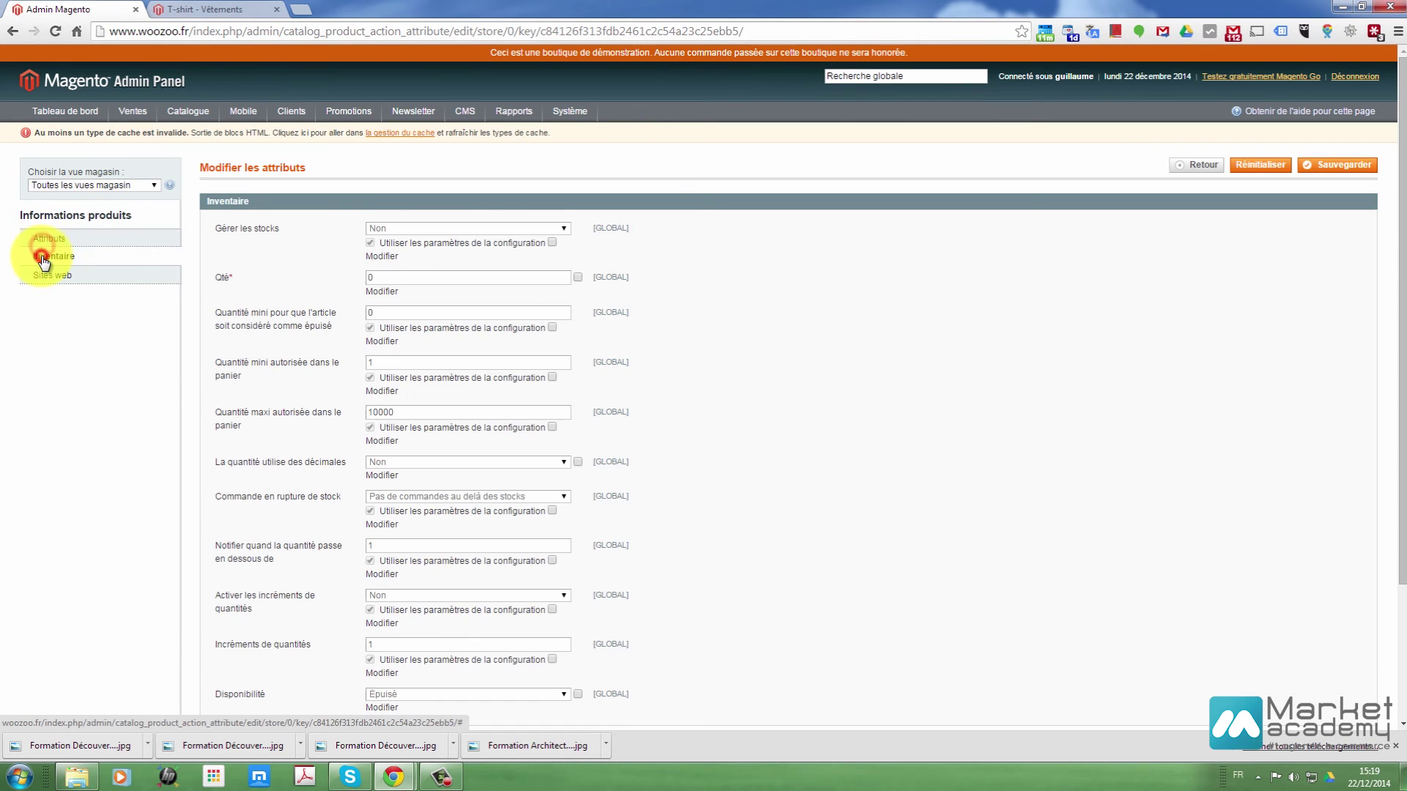
{"action": "left_click", "coordinate": [111, 278]}
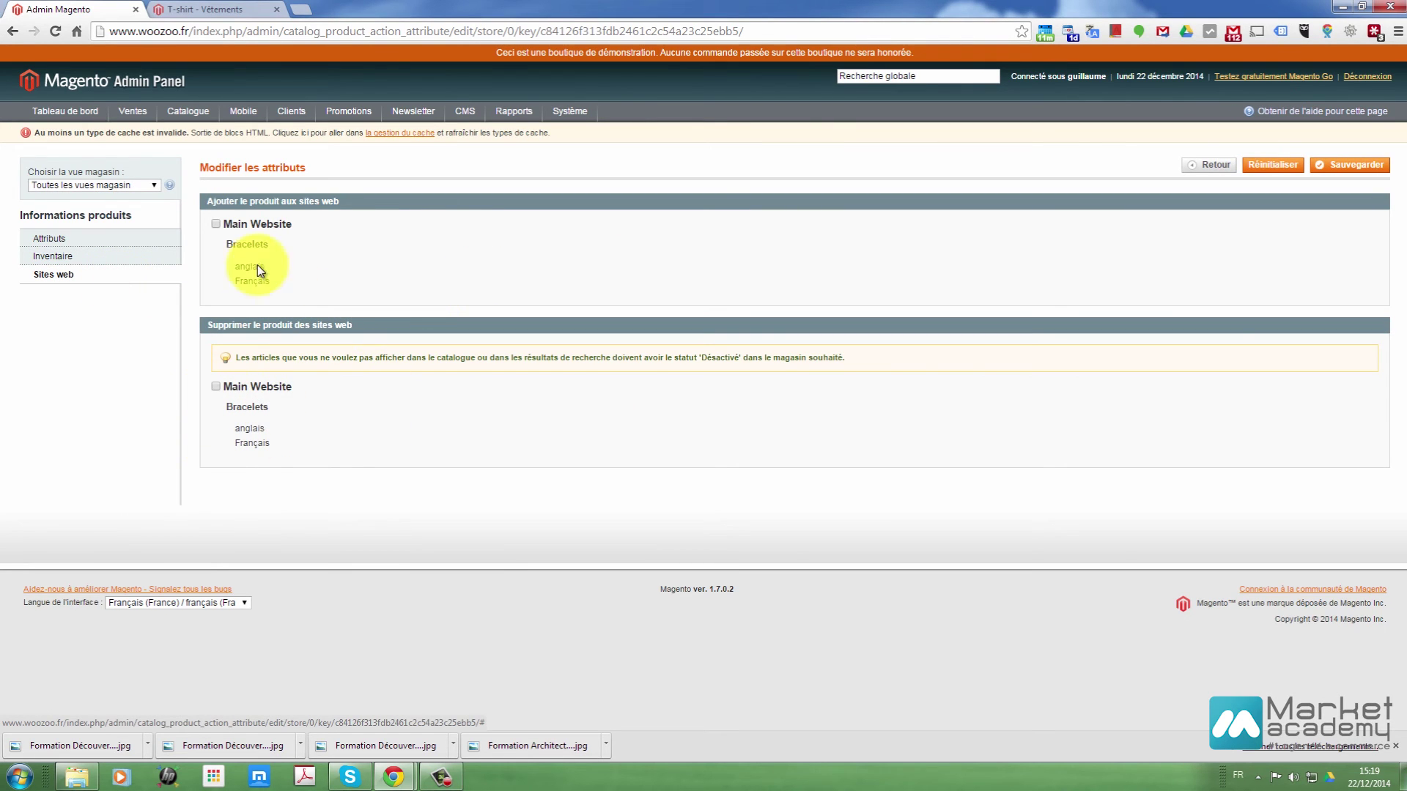
{"action": "left_click", "coordinate": [1222, 168]}
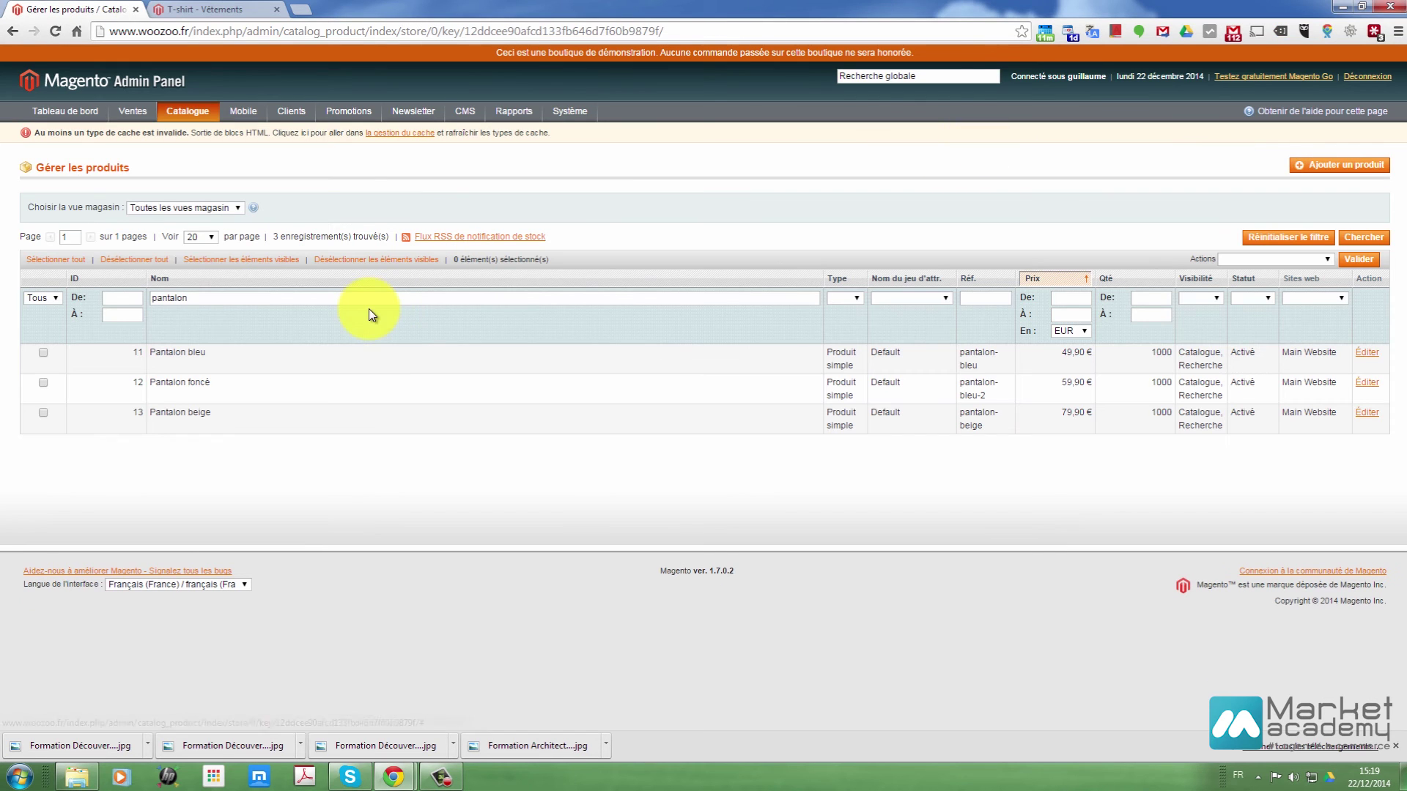
- Clear the name filter and reload the full product list
{"action": "double_click", "coordinate": [206, 302]}
{"action": "key", "text": "BackSpace"}
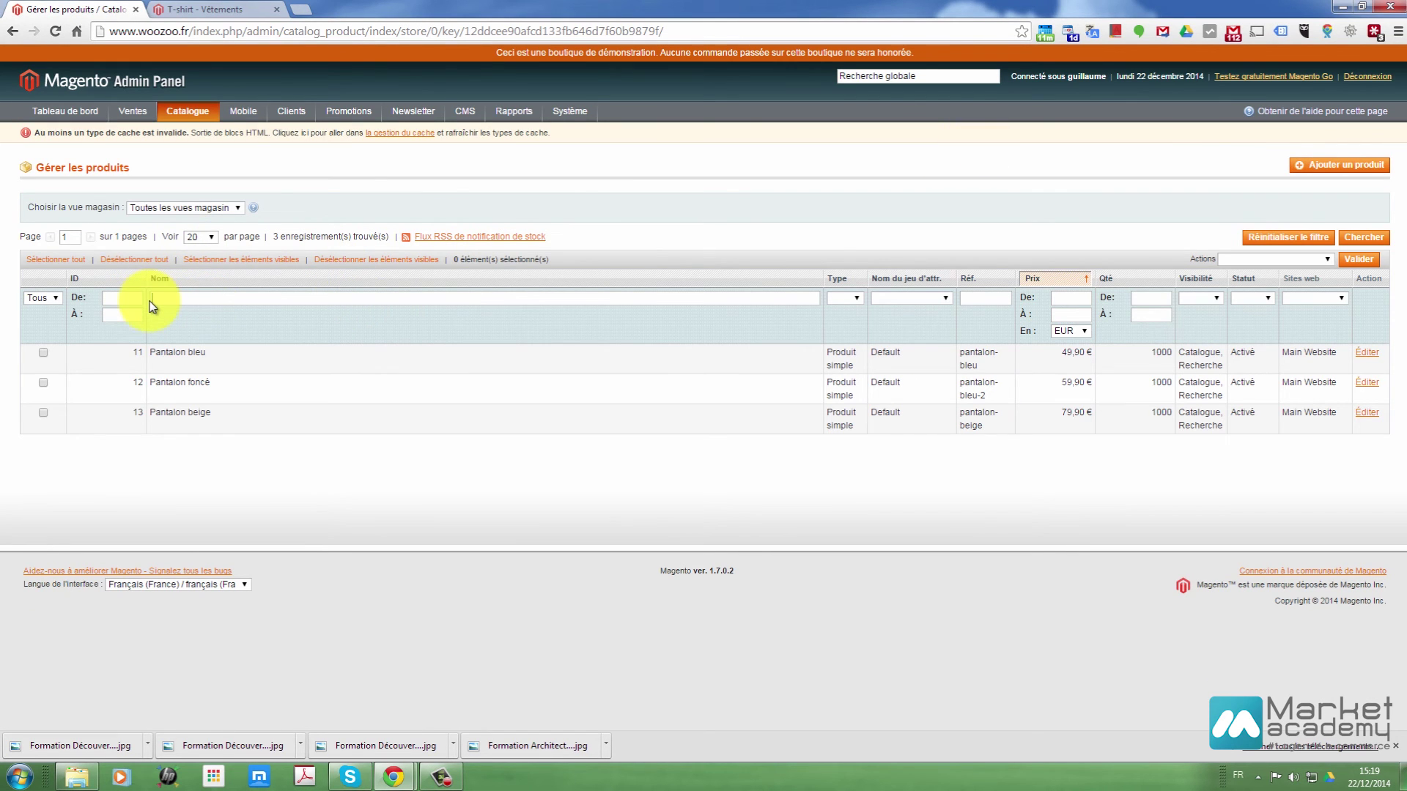
{"action": "left_click", "coordinate": [1364, 242]}
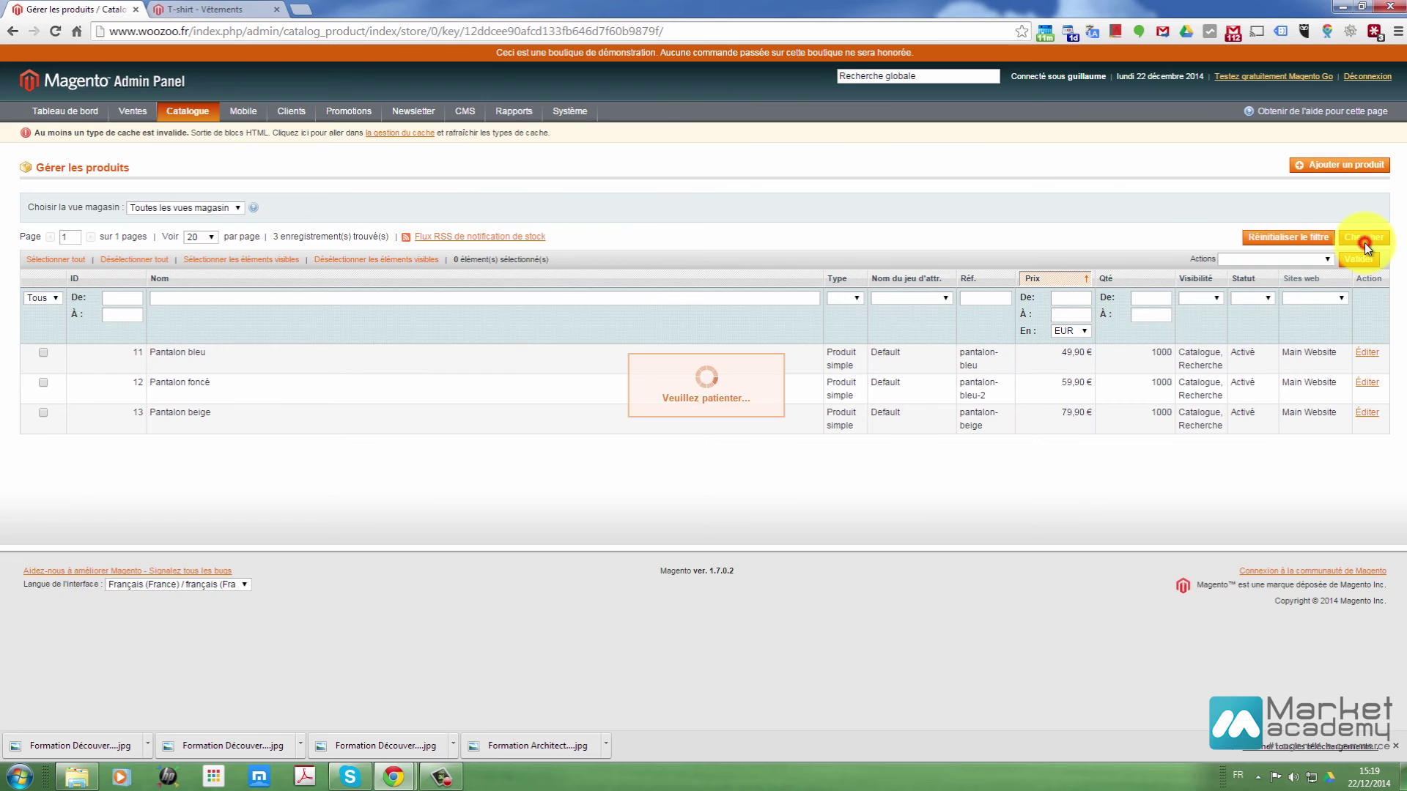
- Filter the products by the name "pantalon" and select Pantalon bleu, Pantalon foncé and Pantalon beige
{"action": "left_click", "coordinate": [191, 297]}
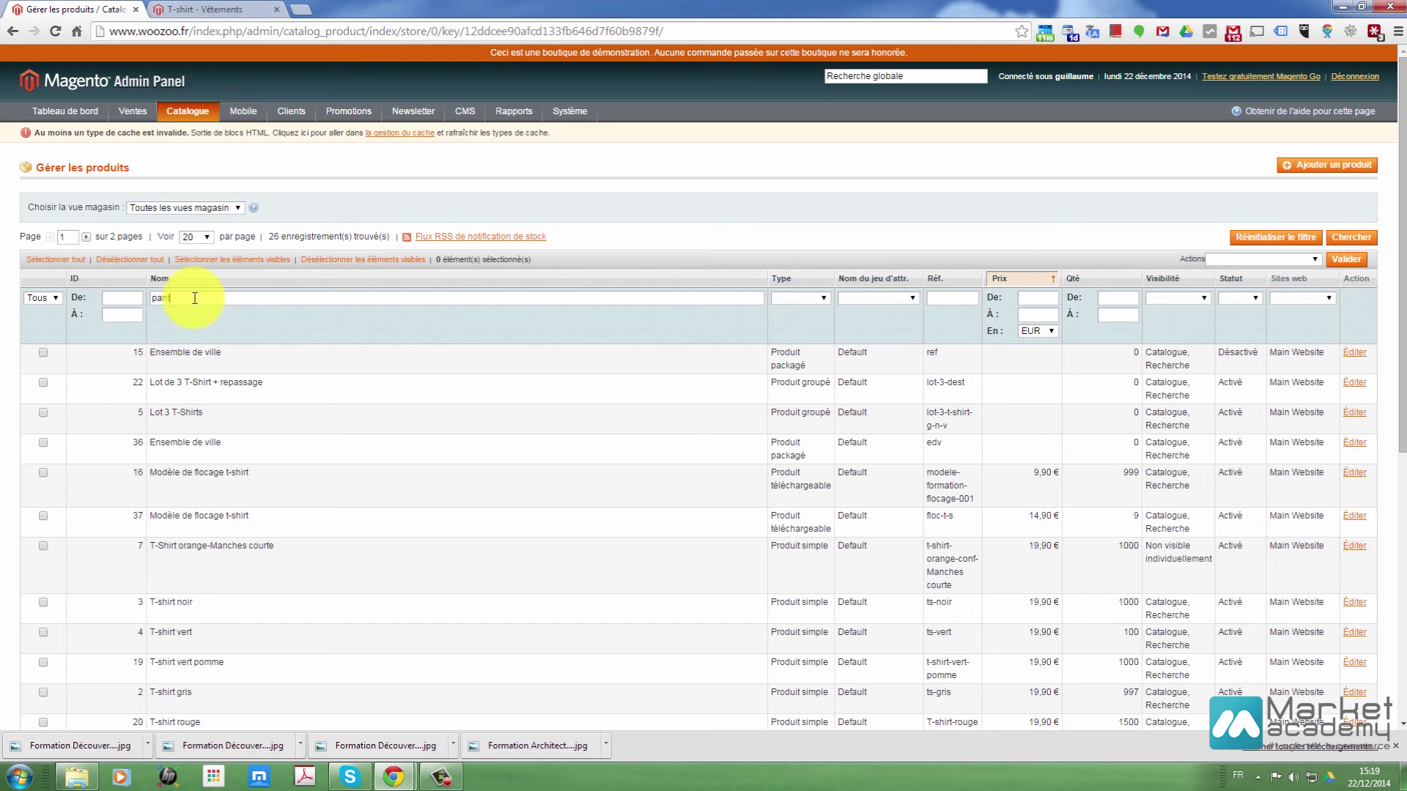
{"action": "left_click", "coordinate": [1355, 238]}
{"action": "left_click", "coordinate": [43, 352]}
{"action": "left_click", "coordinate": [43, 382]}
{"action": "left_click", "coordinate": [44, 412]}
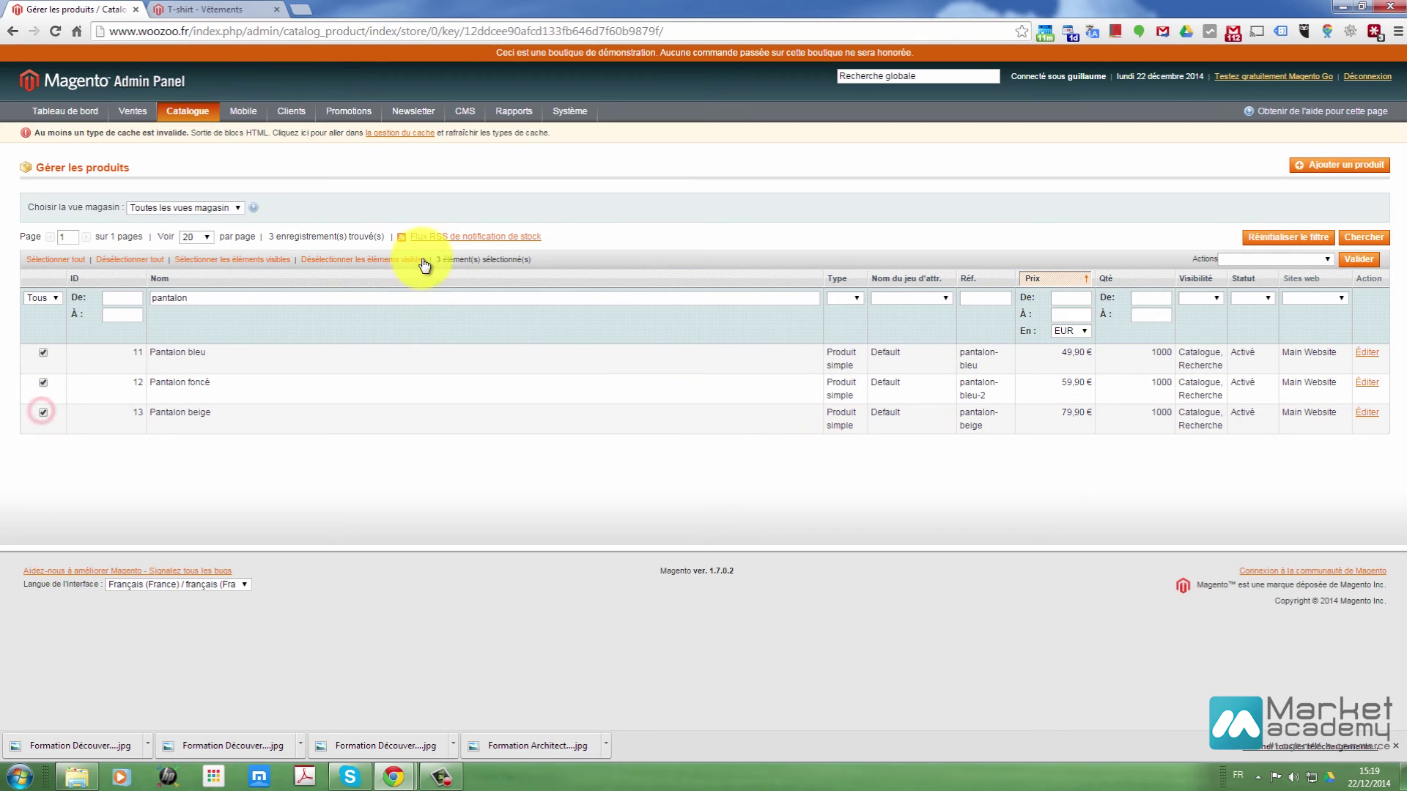
- Replace the name filter with "t-shirt" and apply it while keeping the trouser products selected
{"action": "left_click_drag", "start_coordinate": [437, 260], "coordinate": [533, 261]}
{"action": "left_click", "coordinate": [220, 293]}
{"action": "double_click", "coordinate": [199, 295]}
{"action": "type", "text": "t"}
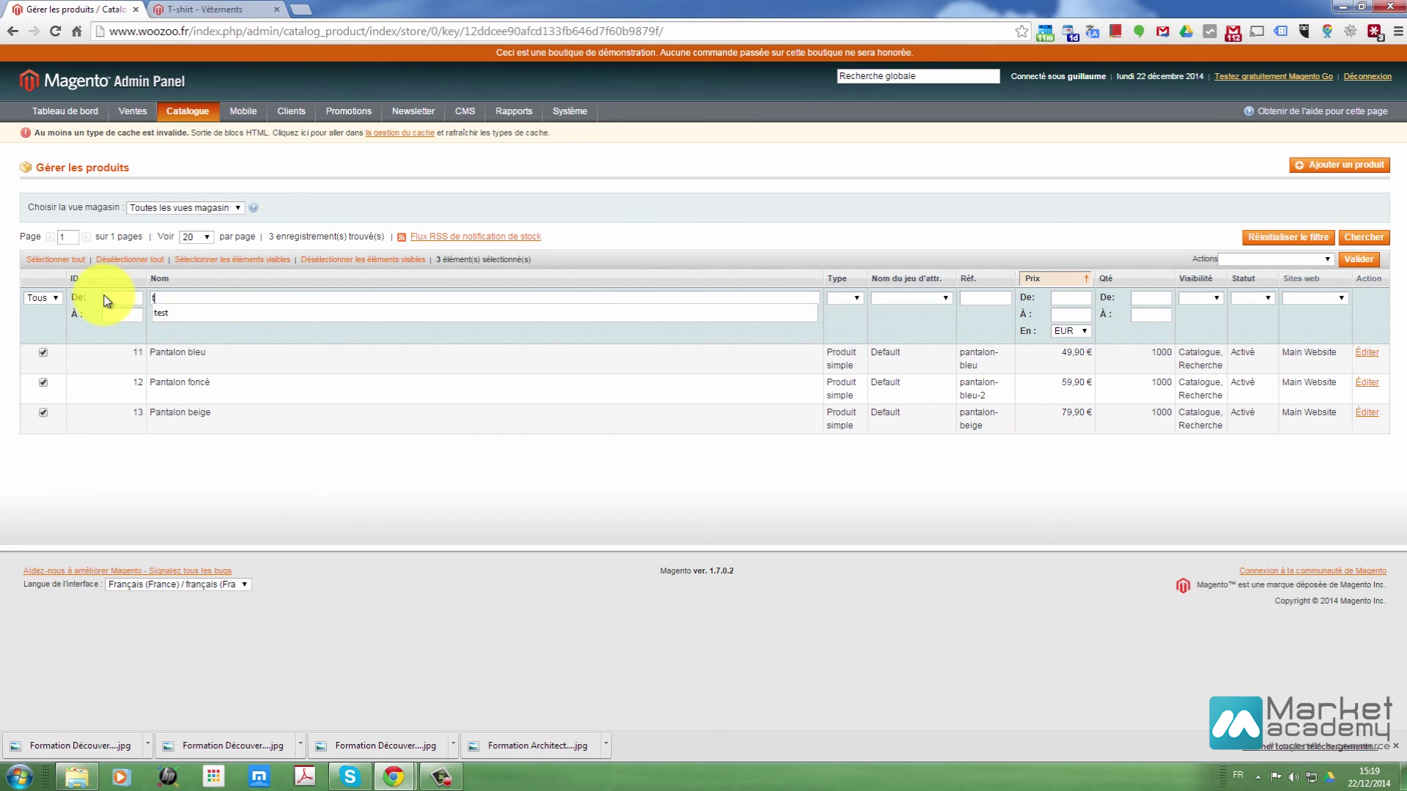
{"action": "key", "text": "Escape"}
{"action": "type", "text": "-shirt"}
{"action": "left_click", "coordinate": [1361, 235]}
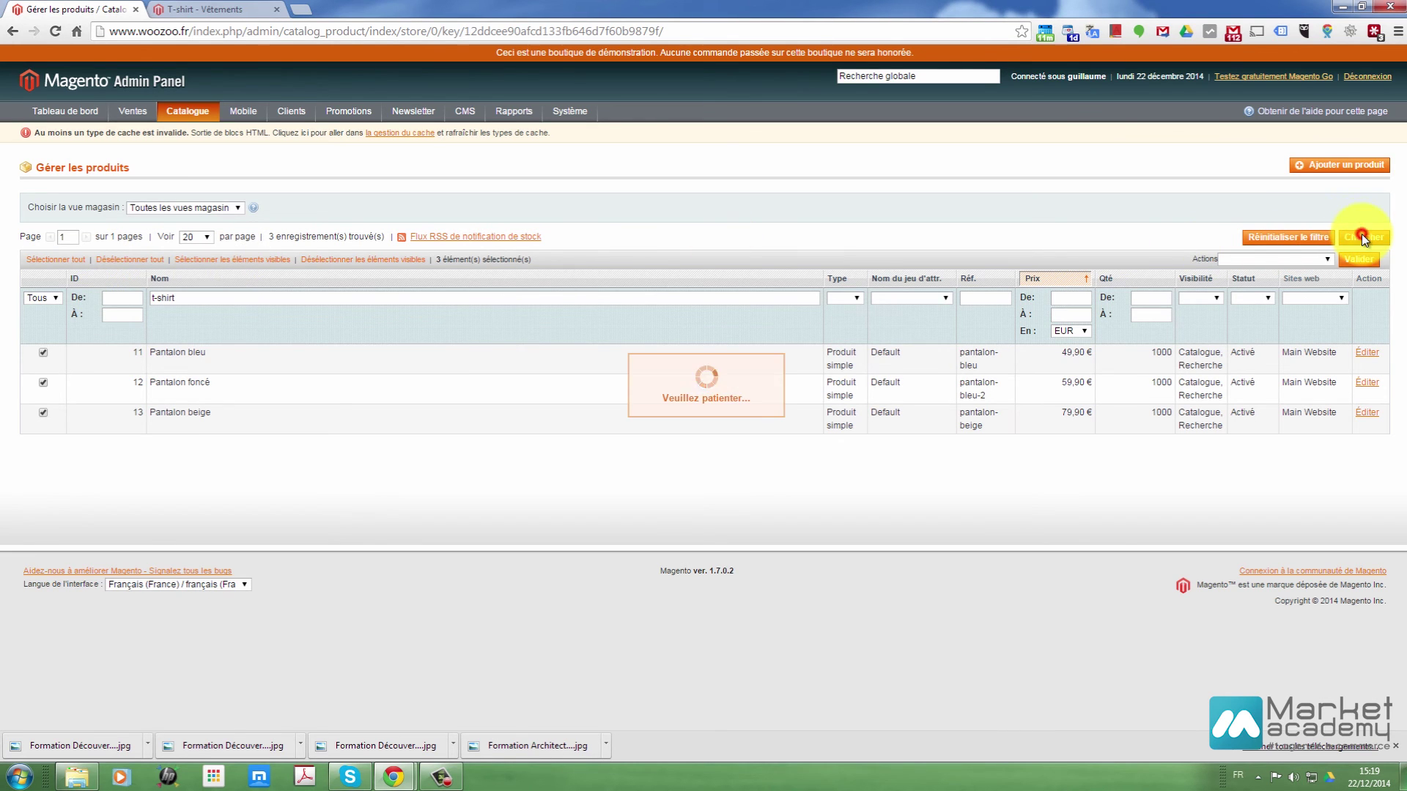
- Check the selection counter and add Lot 3 T-Shirts, Lot de 3 T-Shirt + repassage and Modèle de flocage t-shirt (ID 16) to the selection
{"action": "left_click_drag", "start_coordinate": [433, 258], "coordinate": [540, 262]}
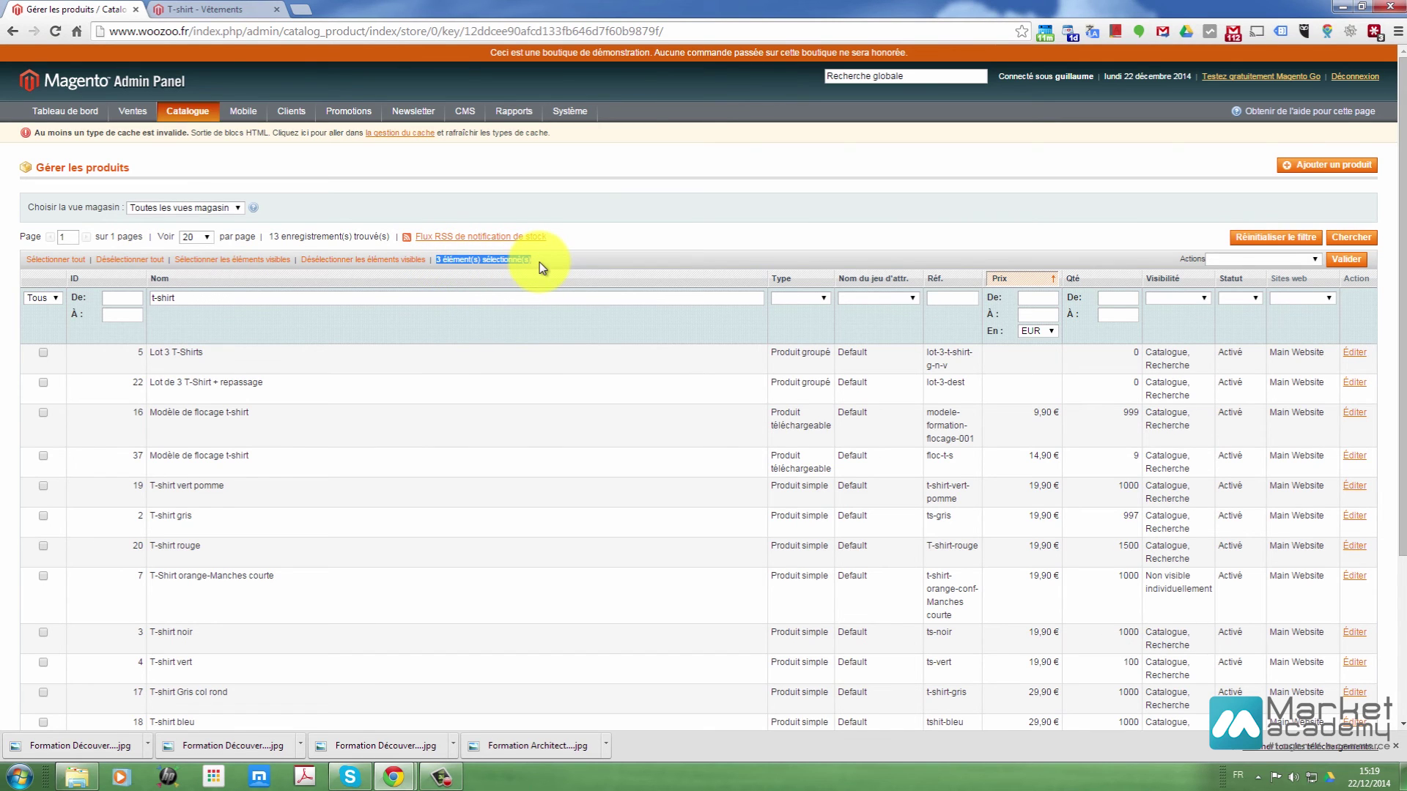
{"action": "left_click_drag", "start_coordinate": [444, 259], "coordinate": [542, 262]}
{"action": "scroll", "coordinate": [355, 301], "scroll_direction": "down", "scroll_amount": 1}
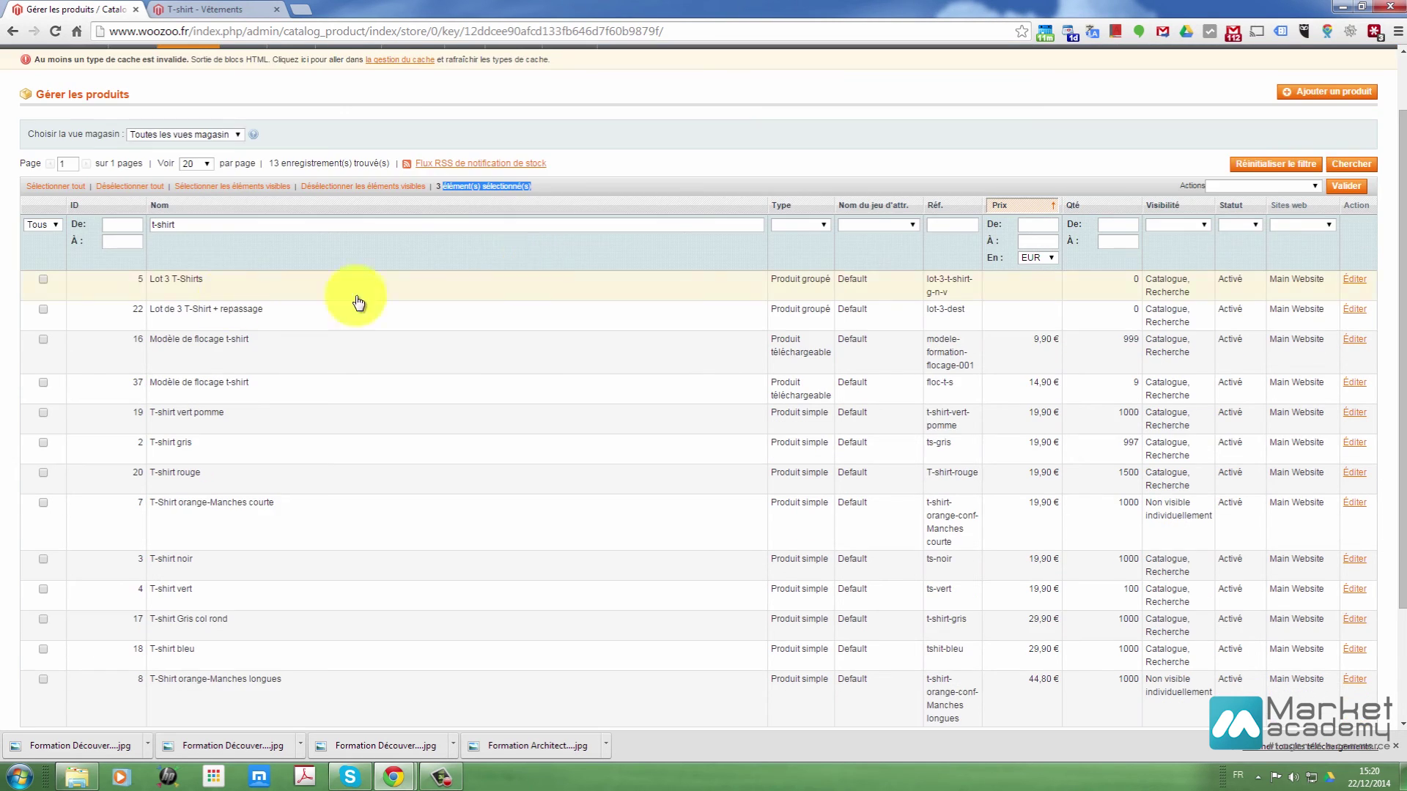
{"action": "left_click", "coordinate": [43, 309]}
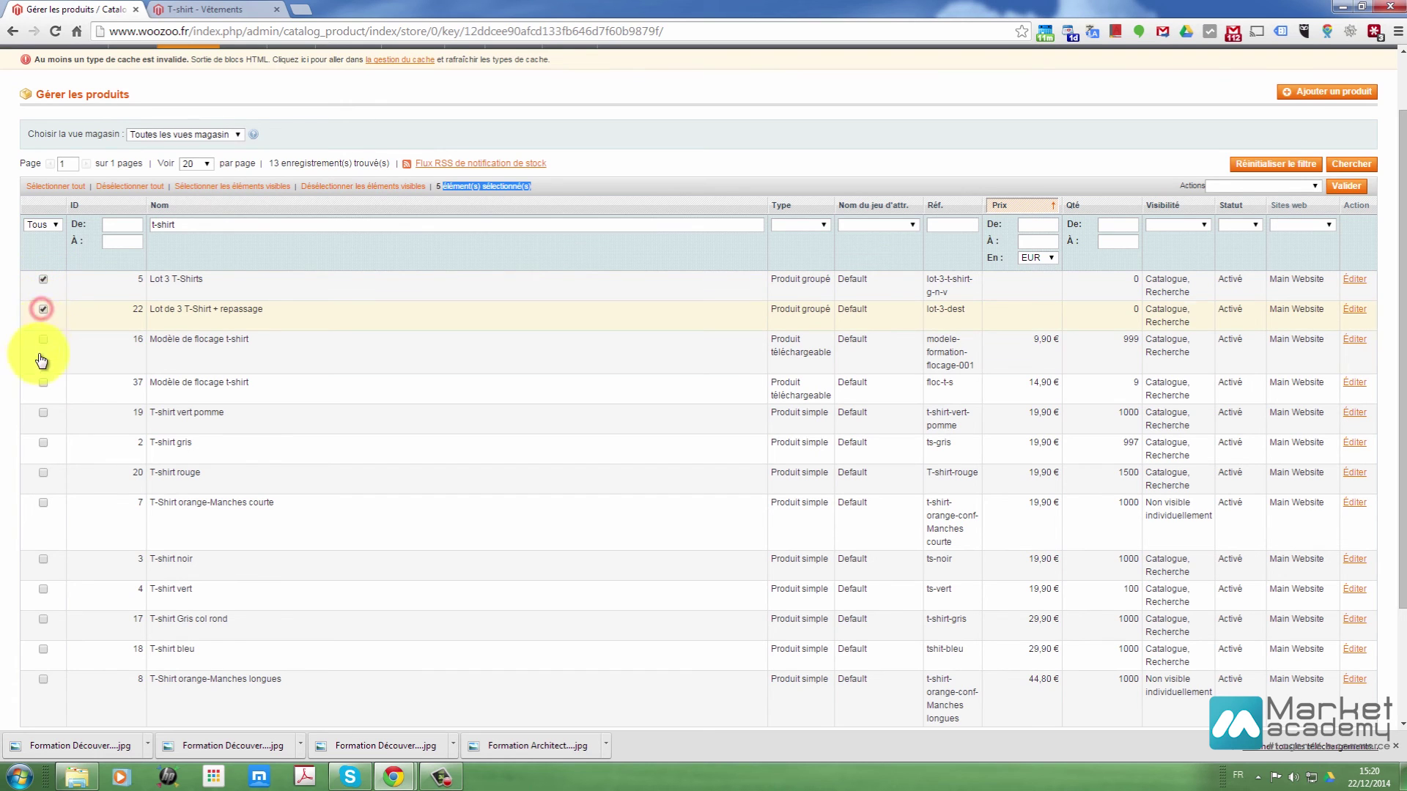
{"action": "left_click", "coordinate": [44, 338]}
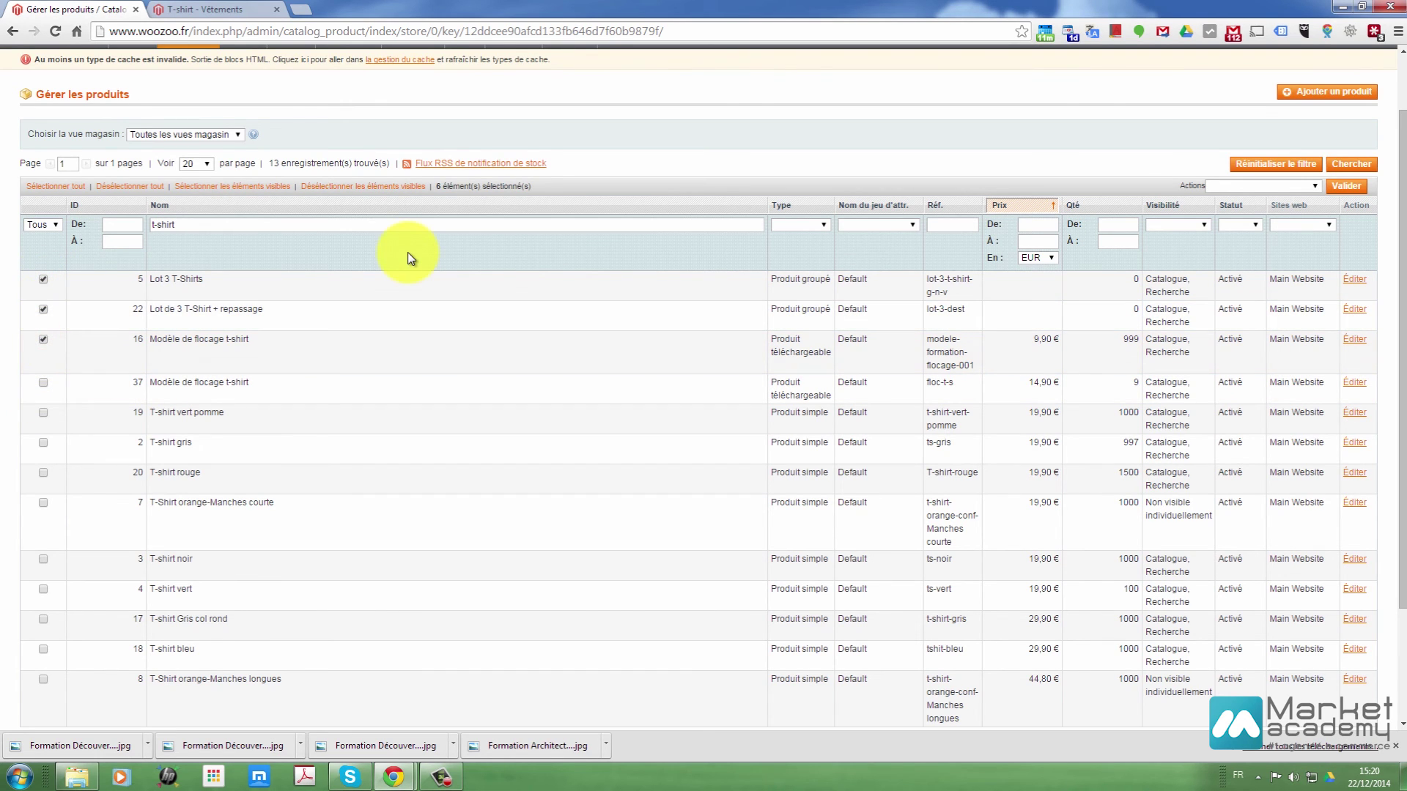
- Clear the name filter and filter the products by a minimum quantity of 990
{"action": "left_click_drag", "start_coordinate": [279, 226], "coordinate": [159, 226]}
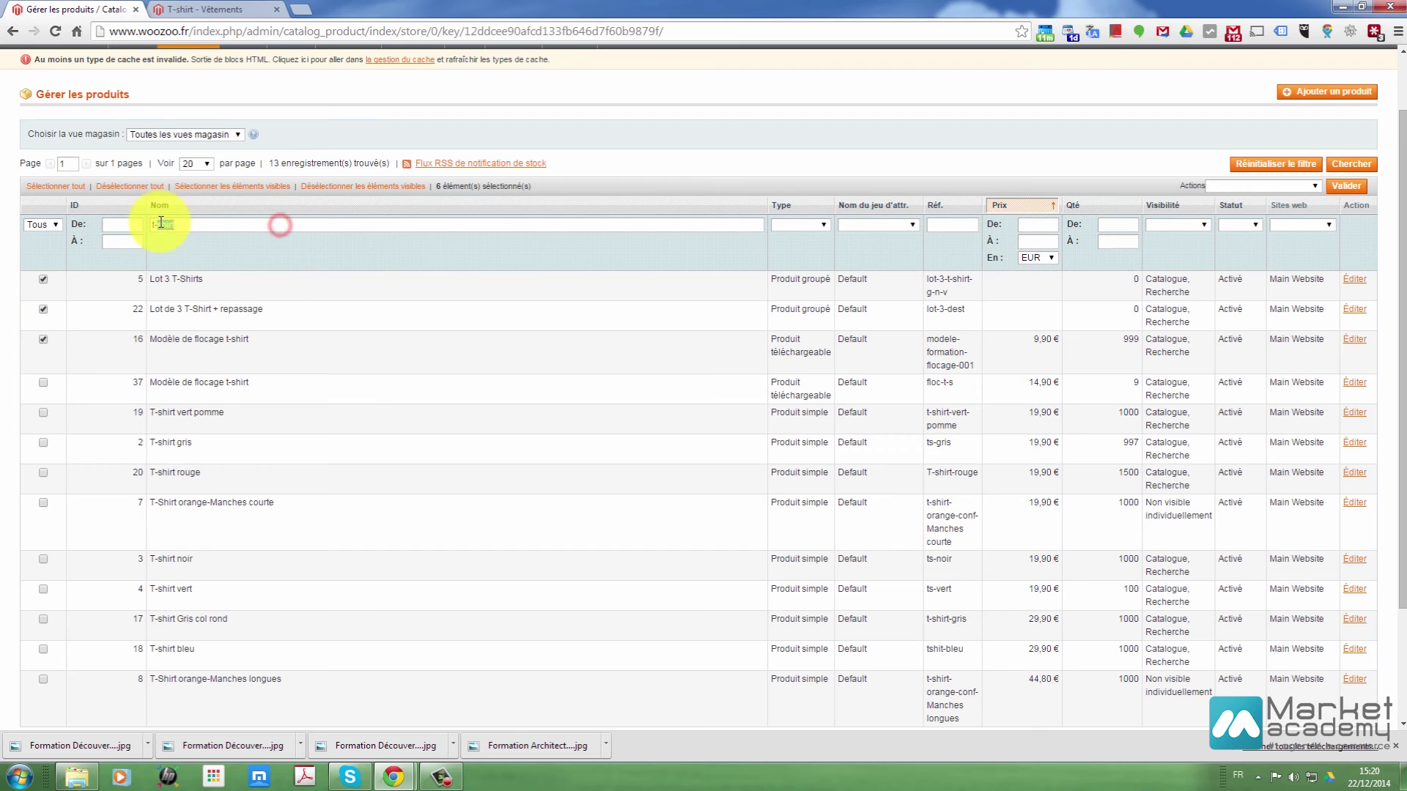
{"action": "left_click_drag", "start_coordinate": [308, 226], "coordinate": [120, 225]}
{"action": "key", "text": "BackSpace"}
{"action": "left_click", "coordinate": [1114, 225]}
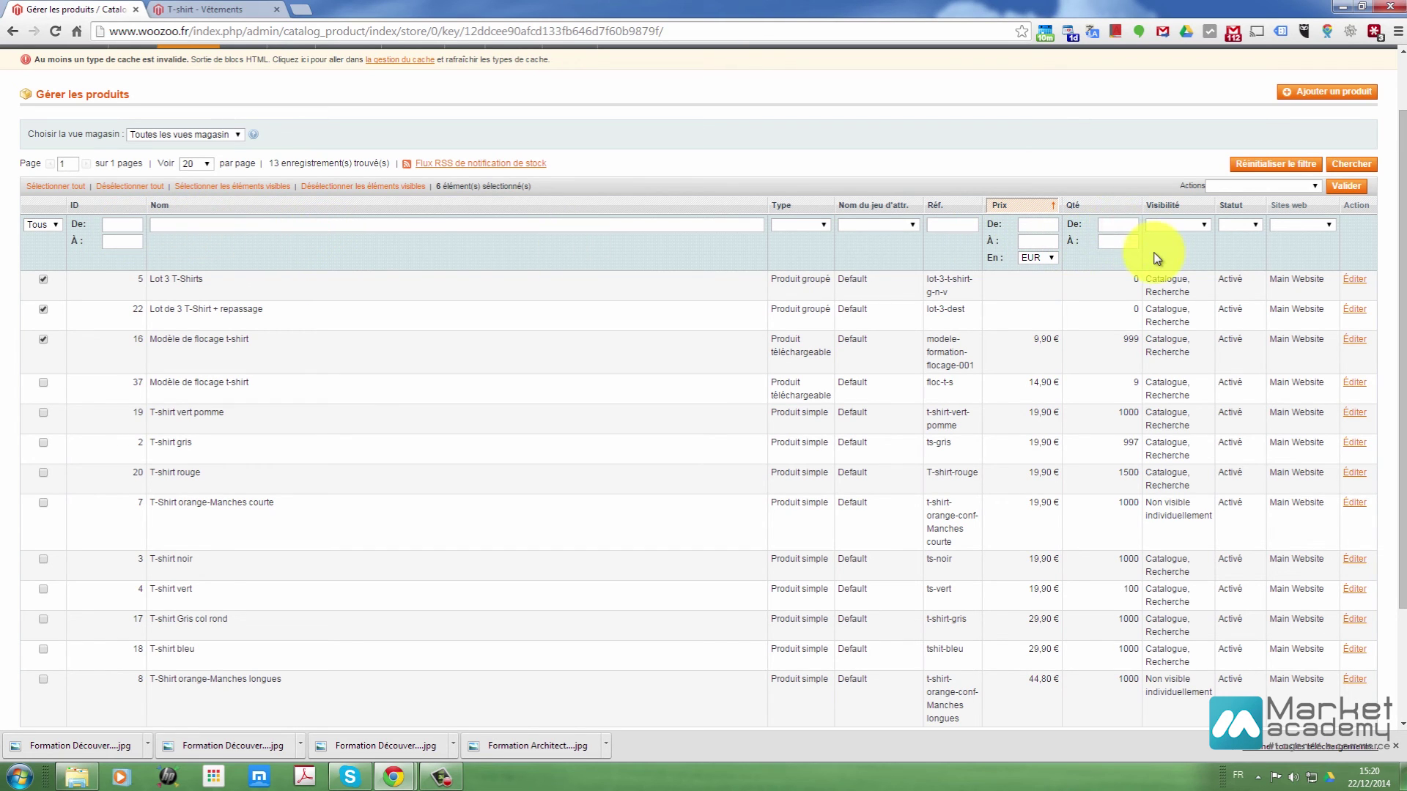
{"action": "left_click", "coordinate": [1352, 164]}
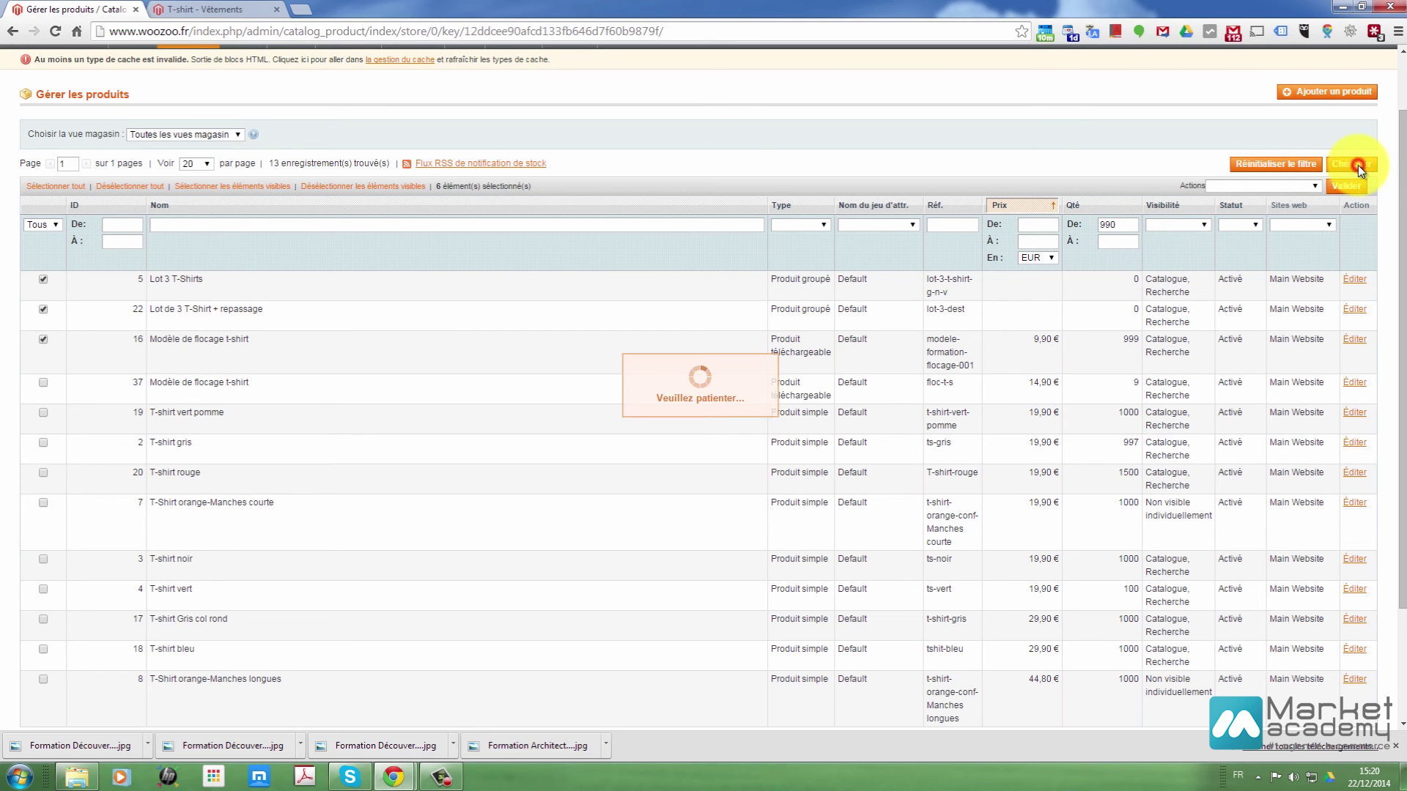
- Deselect one of the selected trouser products in the quantity-filtered list and check the selection counter
{"action": "scroll", "coordinate": [751, 302], "scroll_direction": "down", "scroll_amount": 2}
{"action": "scroll", "coordinate": [659, 337], "scroll_direction": "up", "scroll_amount": 1}
{"action": "scroll", "coordinate": [235, 477], "scroll_direction": "down", "scroll_amount": 1}
{"action": "left_click", "coordinate": [42, 514]}
{"action": "scroll", "coordinate": [439, 299], "scroll_direction": "up", "scroll_amount": 3}
{"action": "left_click_drag", "start_coordinate": [438, 262], "coordinate": [488, 262]}
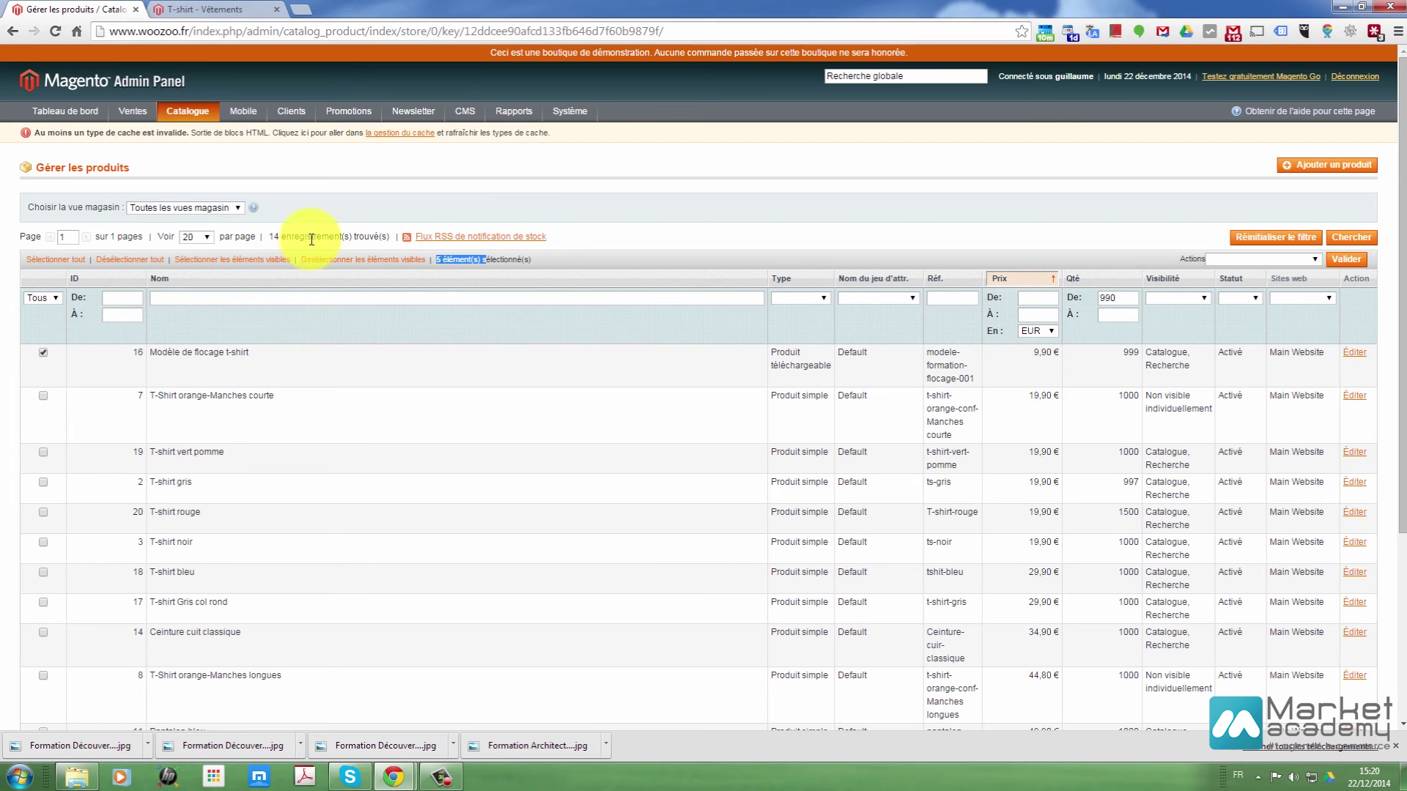
- Reset the list filters and select the remaining products on page 2, from Test-41-Petite to Bracelet femme 15 CM en argent
{"action": "left_click", "coordinate": [1279, 238]}
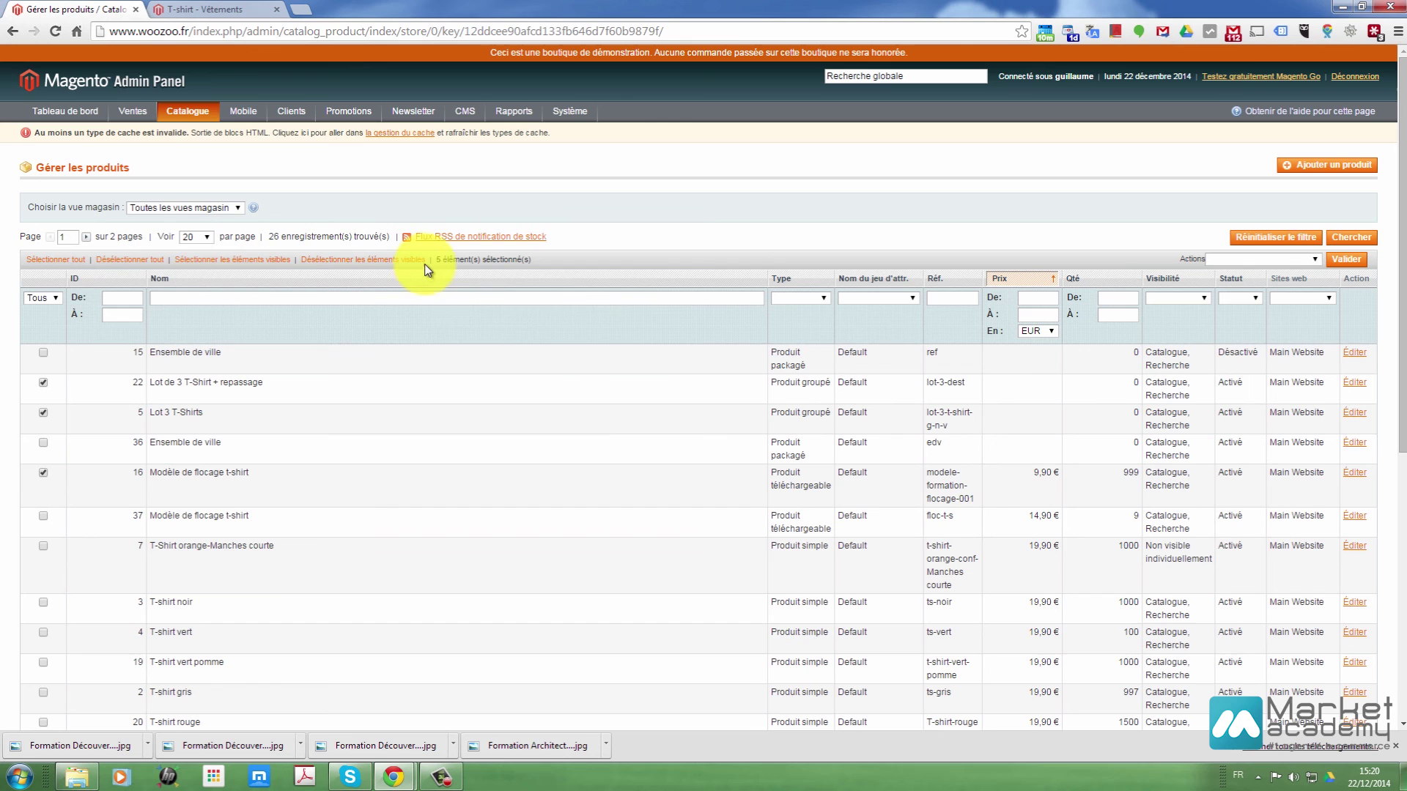
{"action": "left_click_drag", "start_coordinate": [434, 260], "coordinate": [463, 259]}
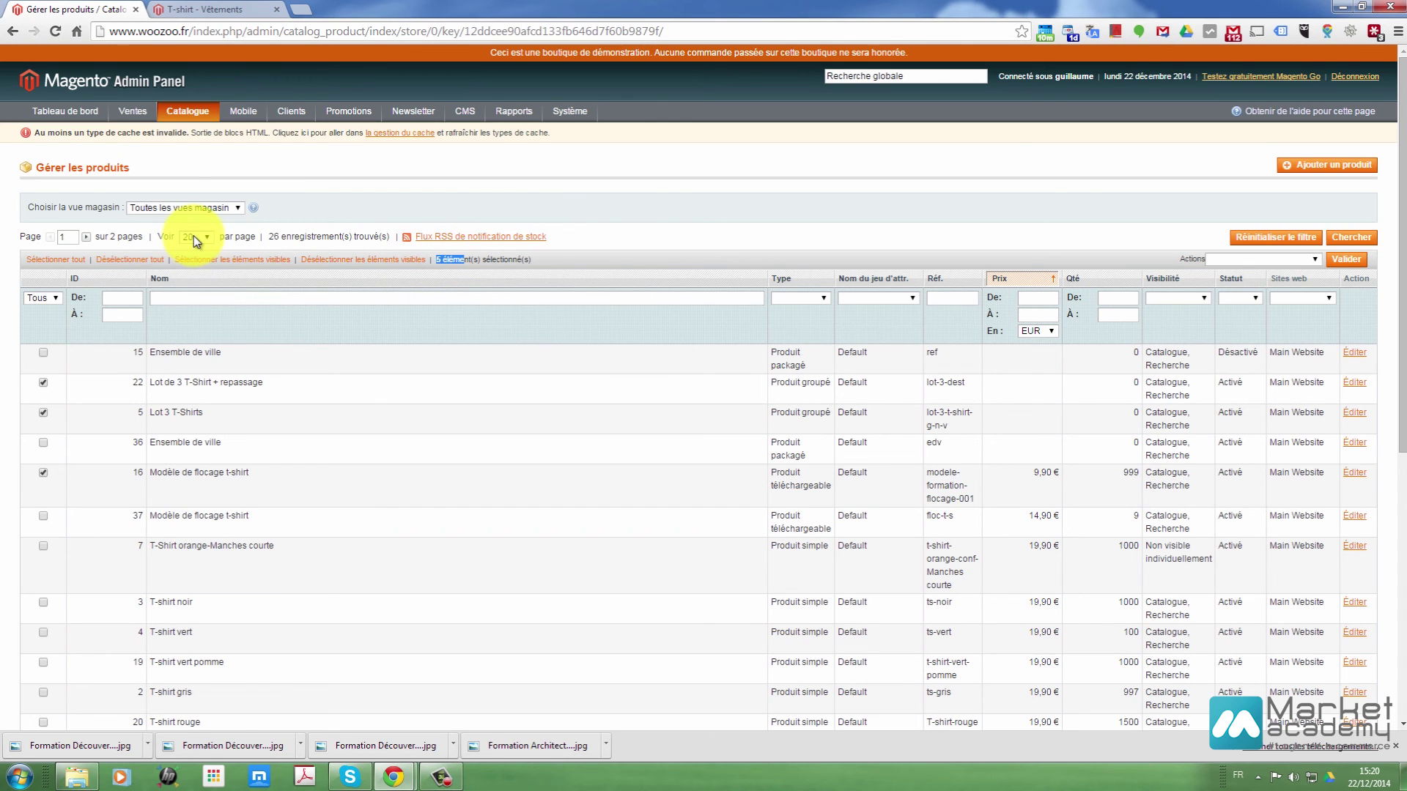
{"action": "left_click", "coordinate": [85, 237]}
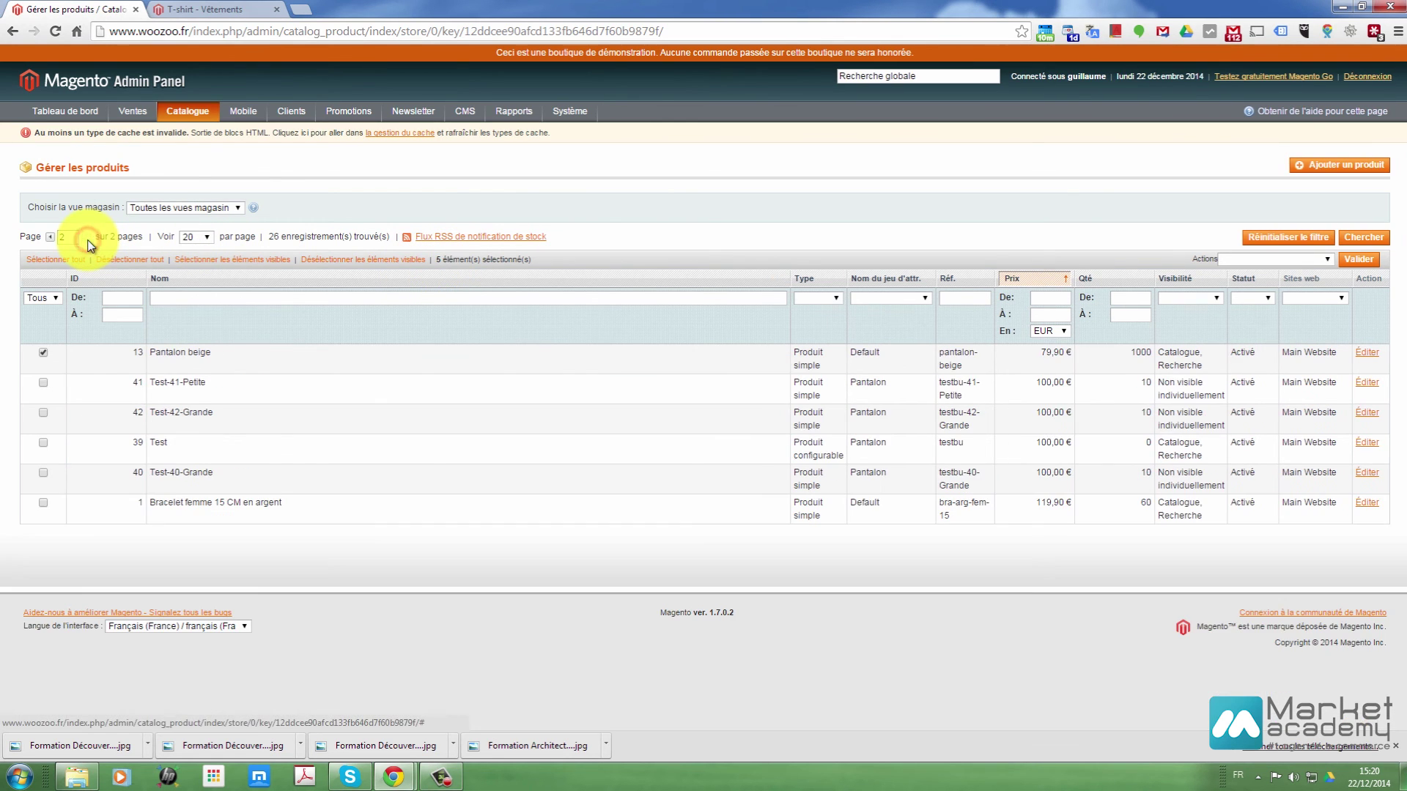
{"action": "left_click", "coordinate": [42, 414]}
{"action": "left_click", "coordinate": [41, 389]}
{"action": "left_click", "coordinate": [43, 444]}
{"action": "left_click", "coordinate": [42, 473]}
{"action": "left_click", "coordinate": [43, 503]}
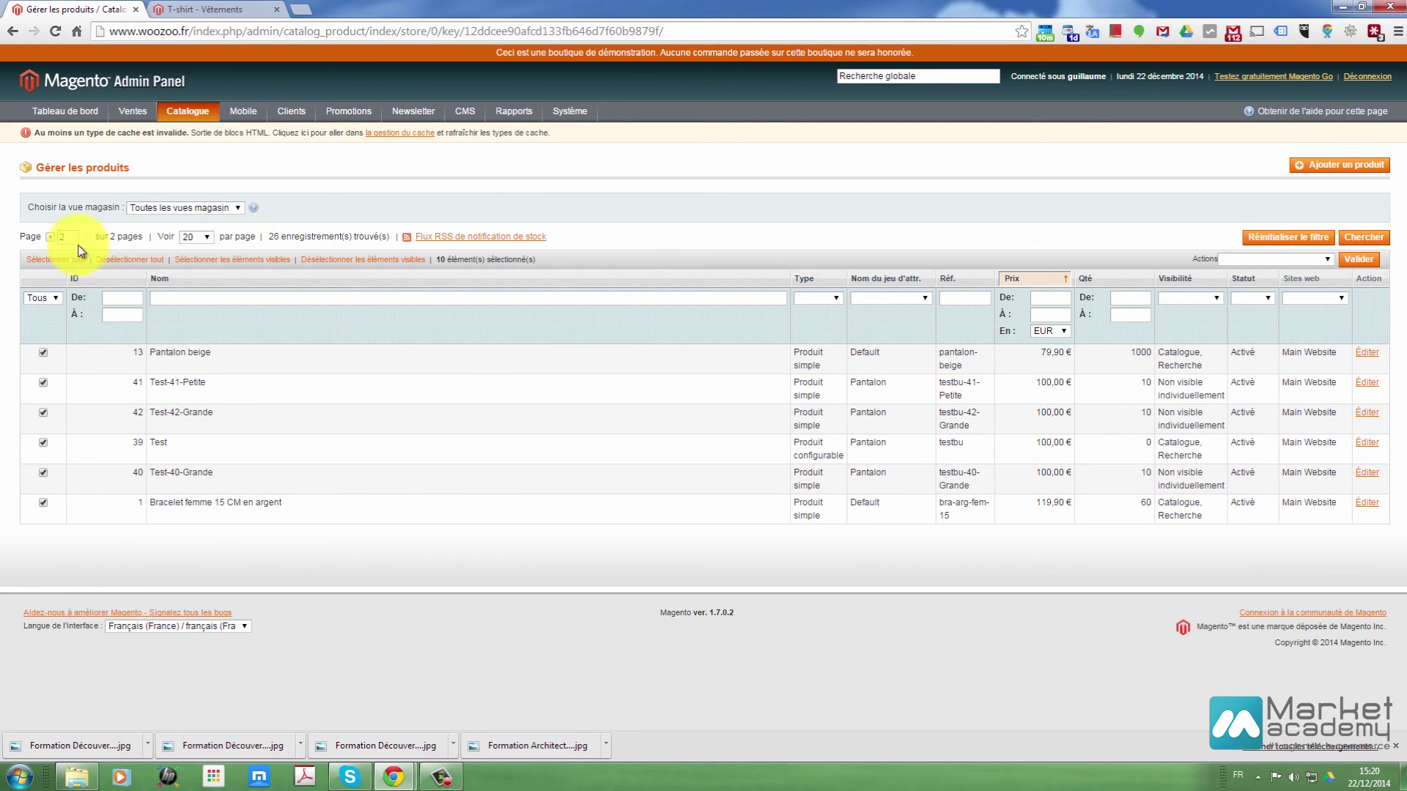
- Return to page 1, check the selection counter and select only the visible products
{"action": "left_click", "coordinate": [49, 236]}
{"action": "left_click_drag", "start_coordinate": [441, 260], "coordinate": [537, 260]}
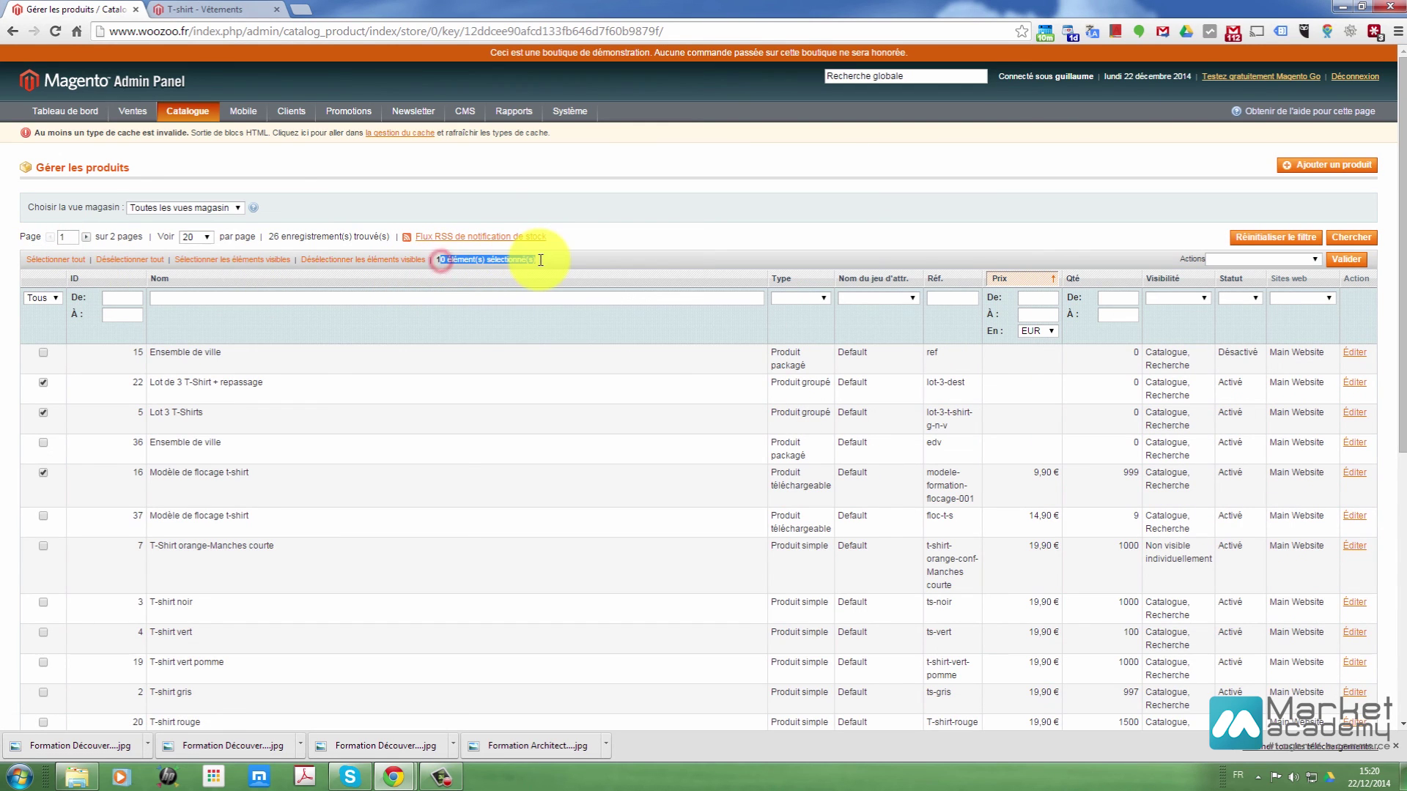
{"action": "left_click", "coordinate": [233, 266]}
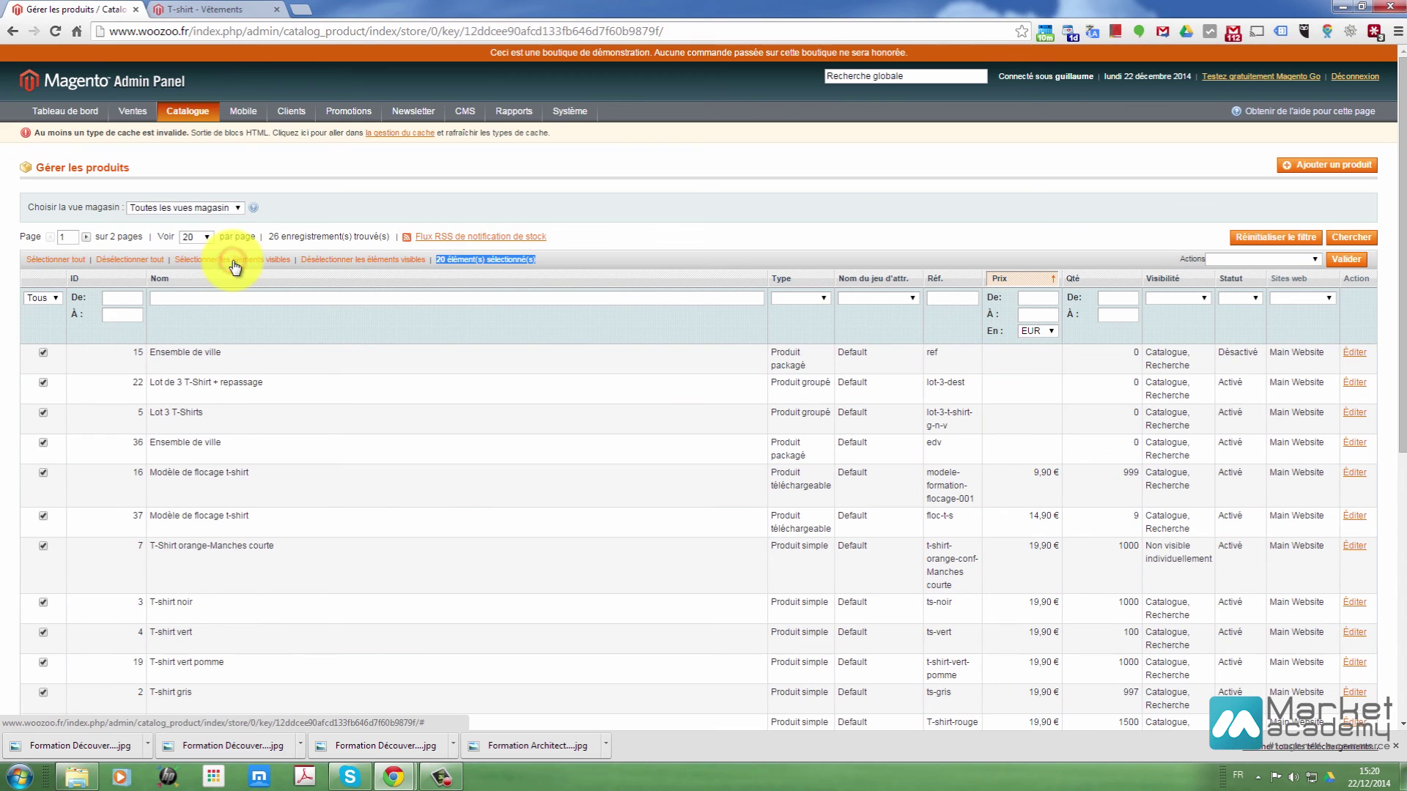
{"action": "scroll", "coordinate": [230, 351], "scroll_direction": "down", "scroll_amount": 10}
{"action": "scroll", "coordinate": [117, 590], "scroll_direction": "up", "scroll_amount": 10}
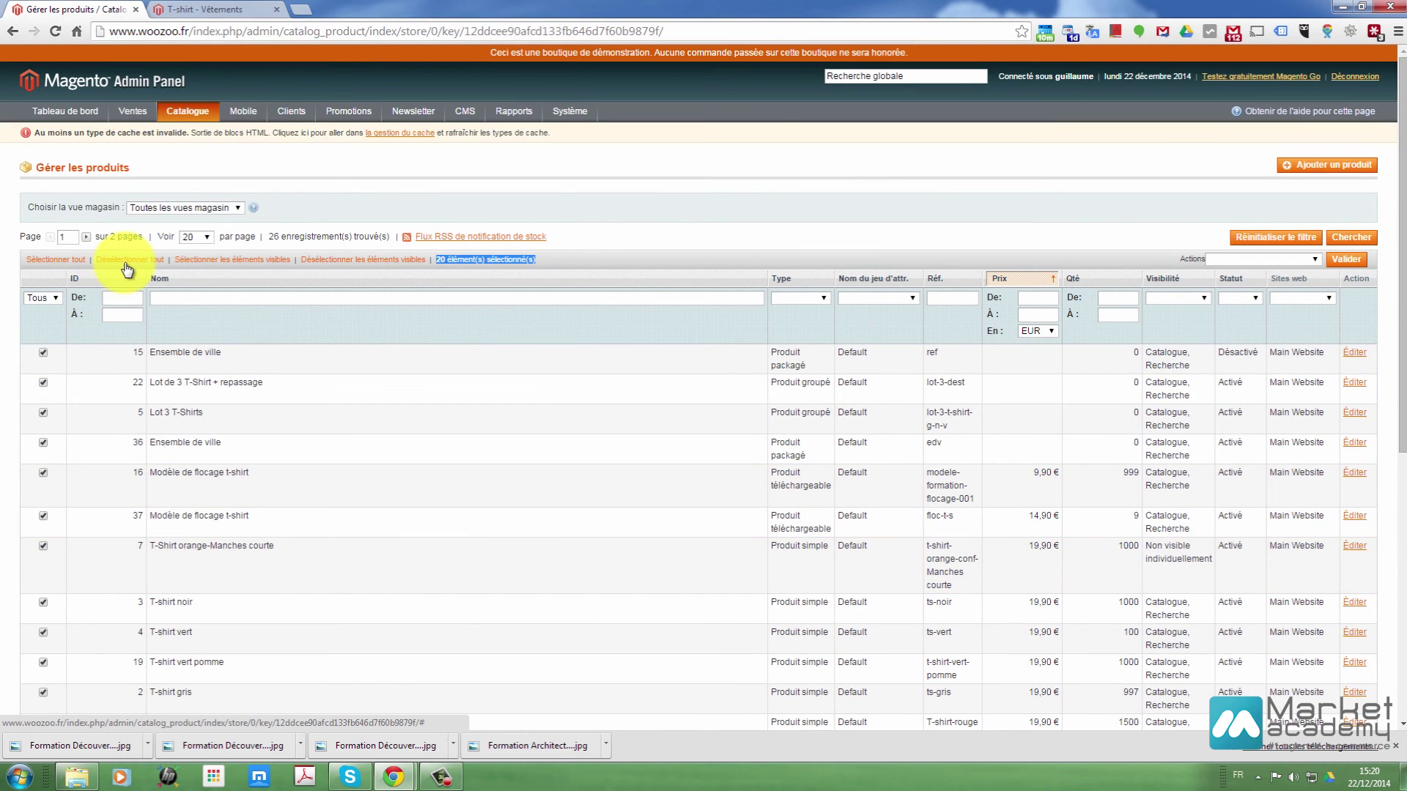
- Deselect every product, select all products across both pages, and check the selection on page 2
{"action": "left_click", "coordinate": [126, 262]}
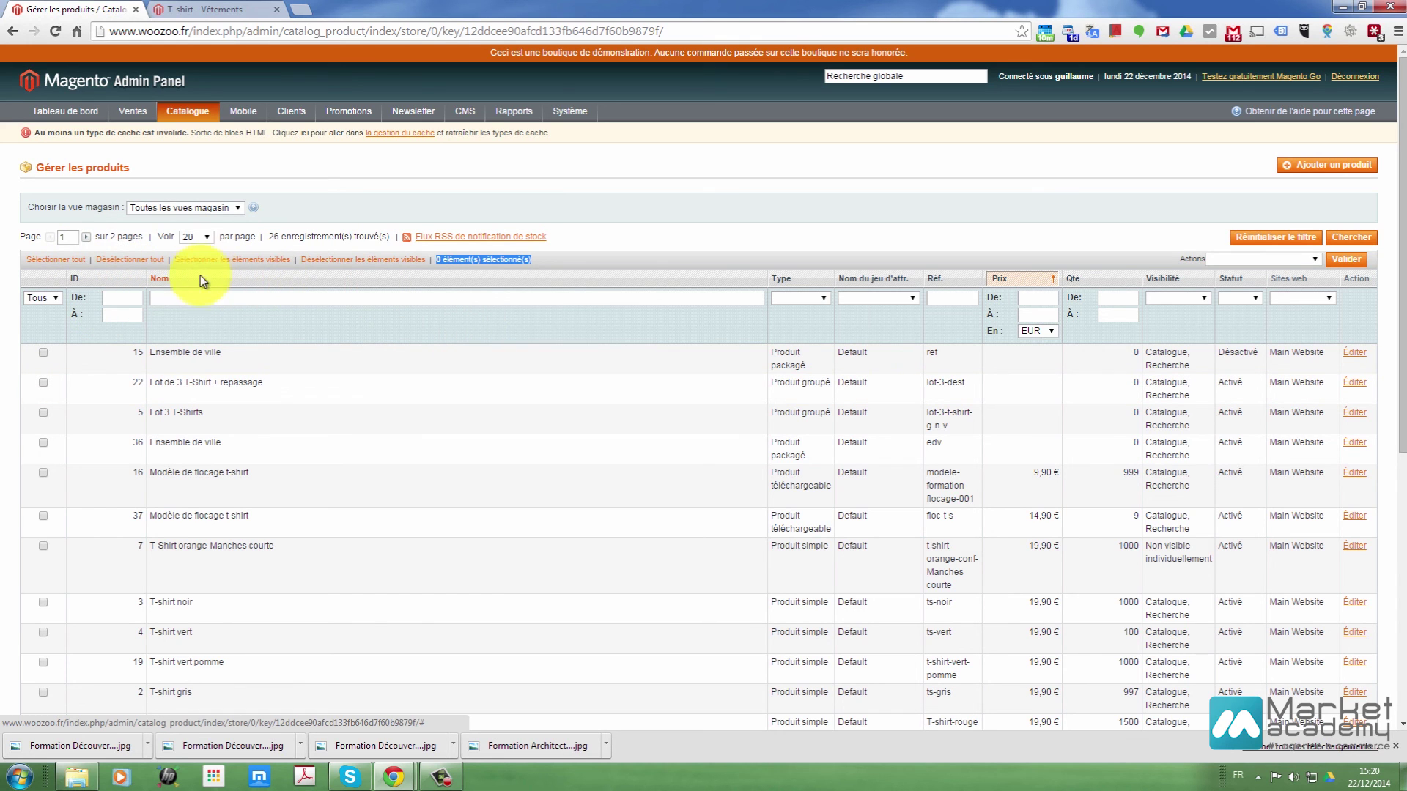
{"action": "left_click", "coordinate": [65, 261]}
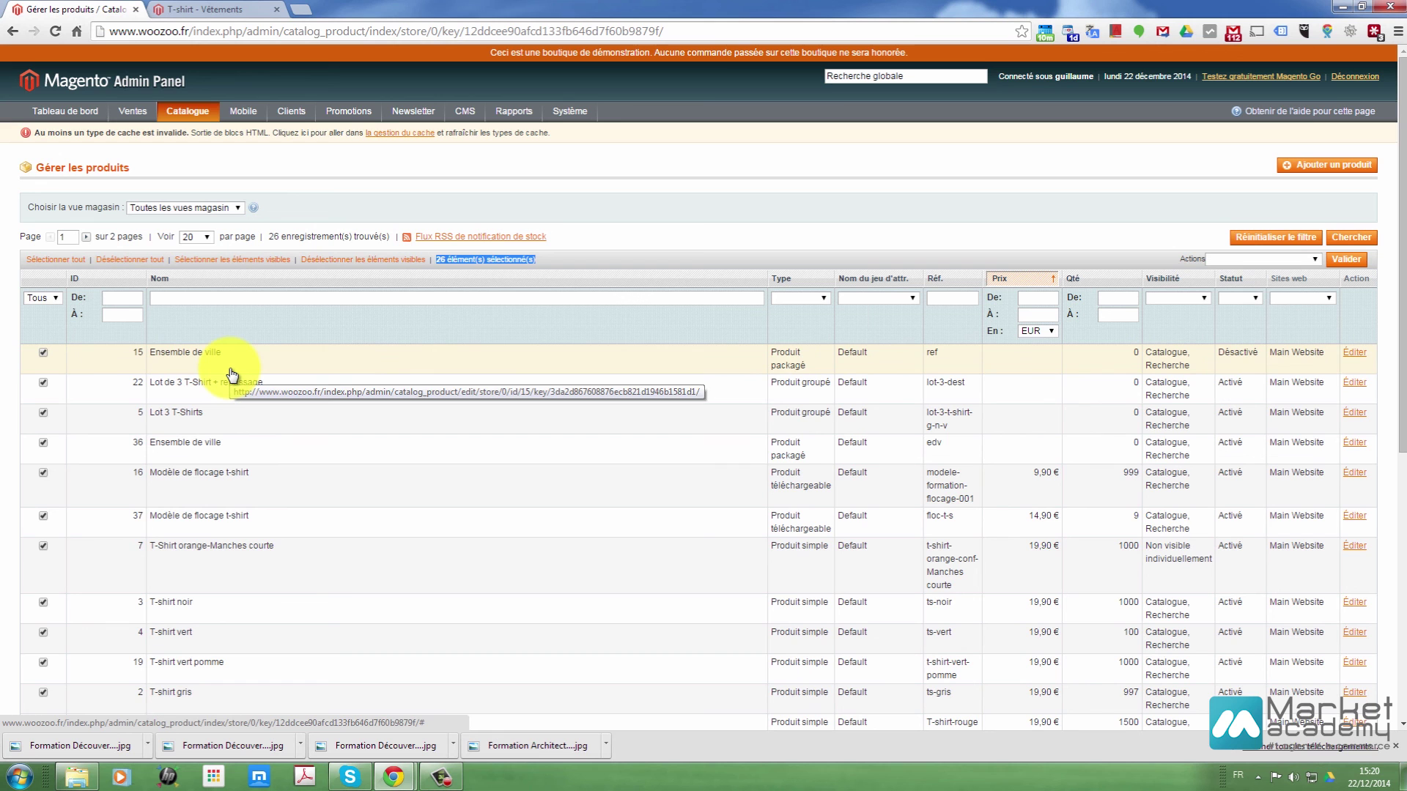
{"action": "scroll", "coordinate": [231, 372], "scroll_direction": "down", "scroll_amount": 5}
{"action": "scroll", "coordinate": [231, 373], "scroll_direction": "up", "scroll_amount": 5}
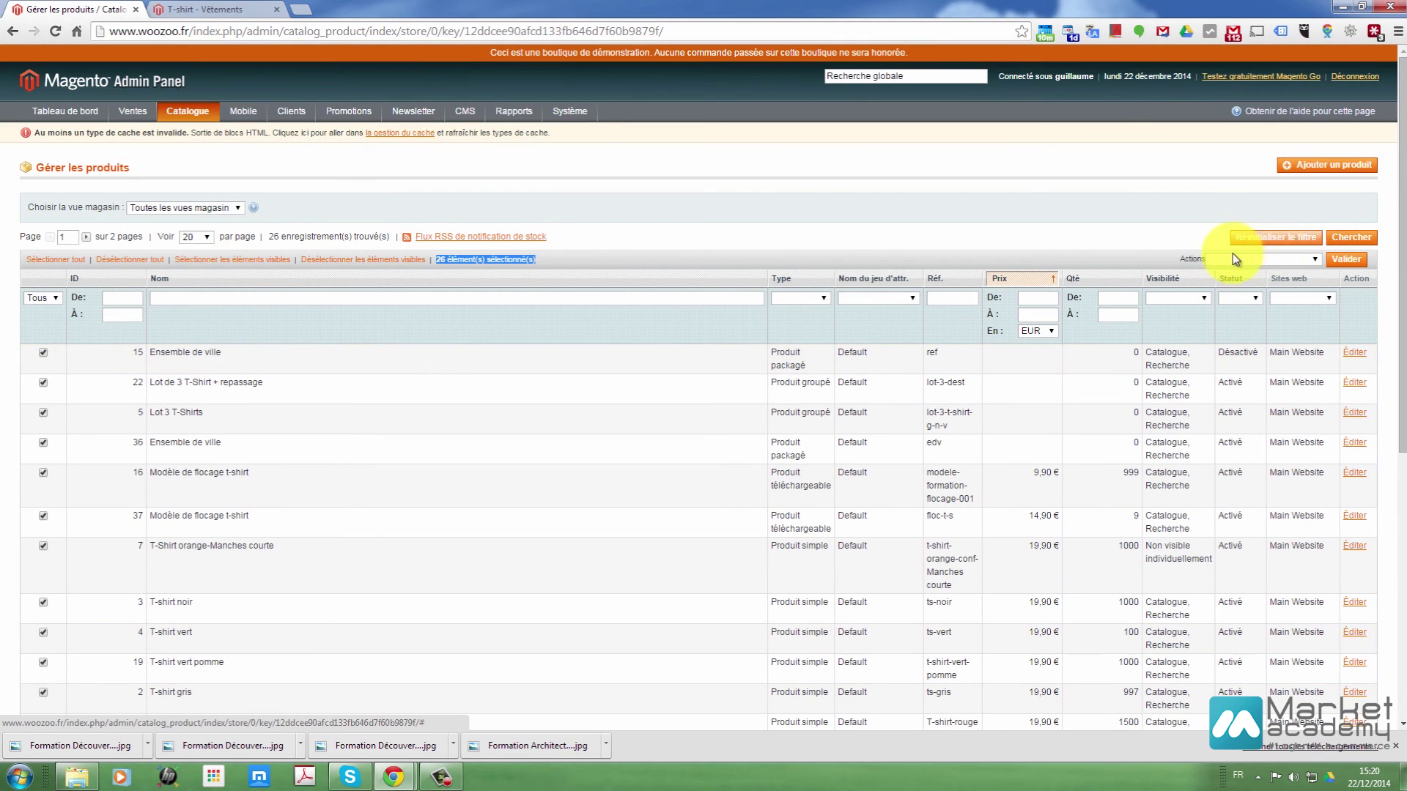
{"action": "left_click", "coordinate": [87, 238]}
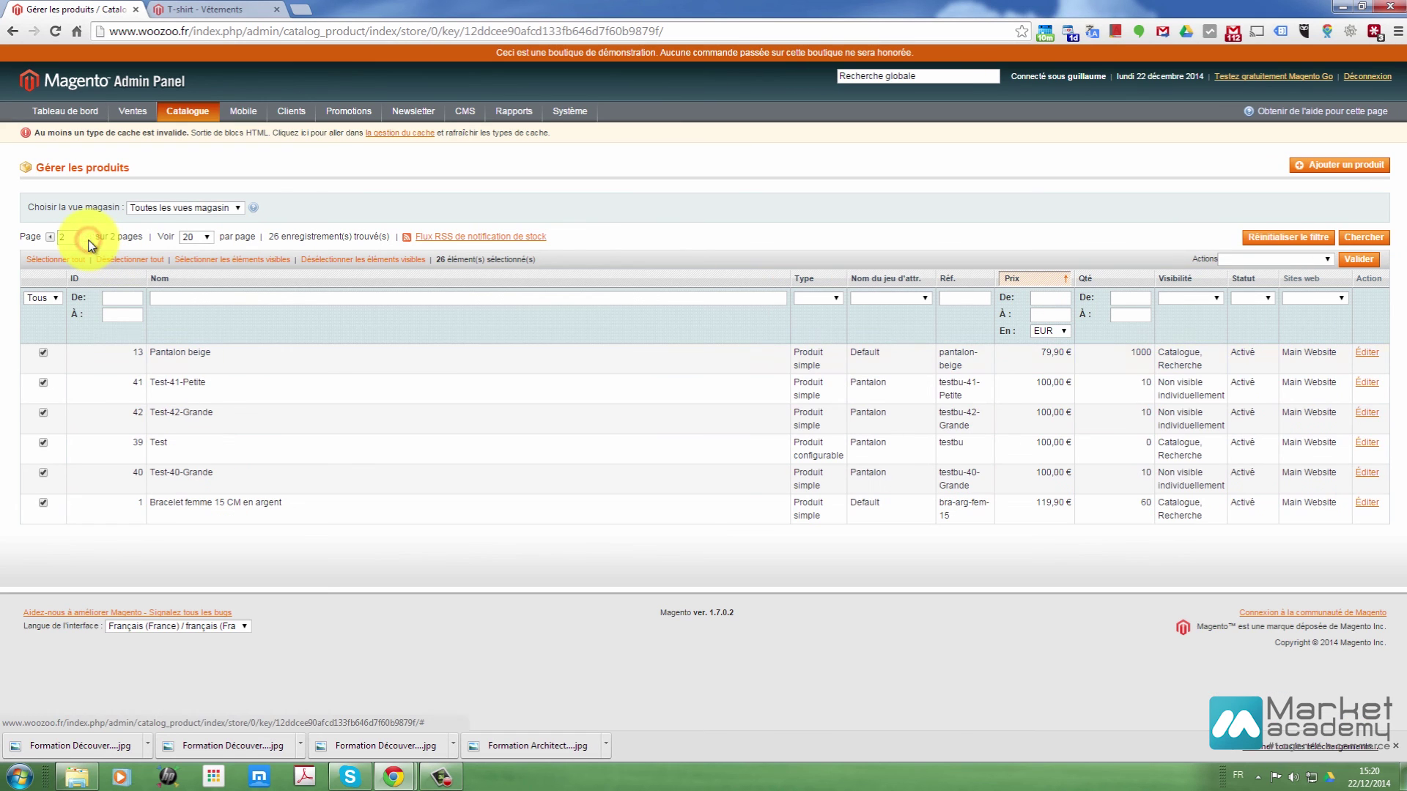
- Deselect Test-41-Petite and Test-42-Grande on page 2 and check the selection counter
{"action": "left_click", "coordinate": [43, 382]}
{"action": "left_click", "coordinate": [42, 412]}
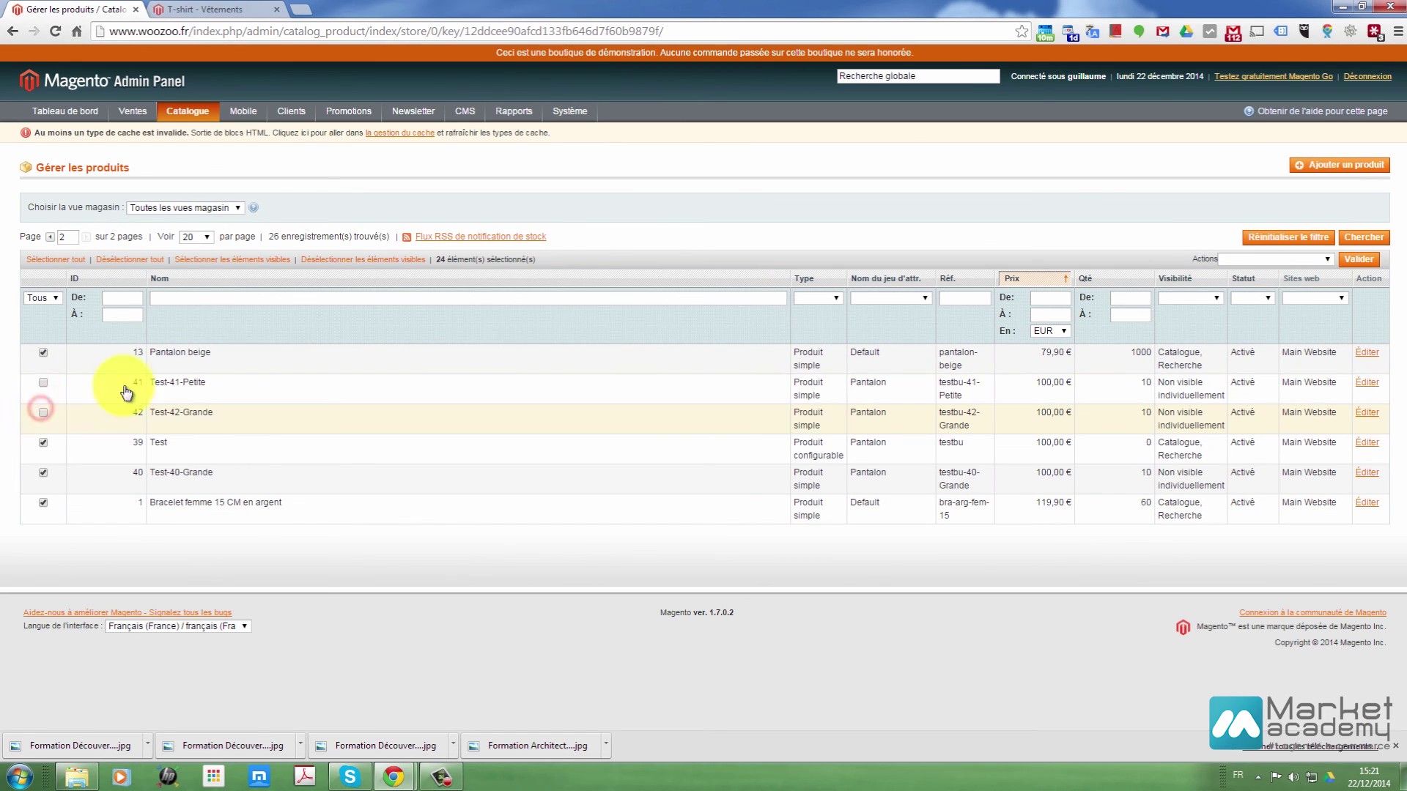
{"action": "left_click_drag", "start_coordinate": [435, 260], "coordinate": [547, 260]}
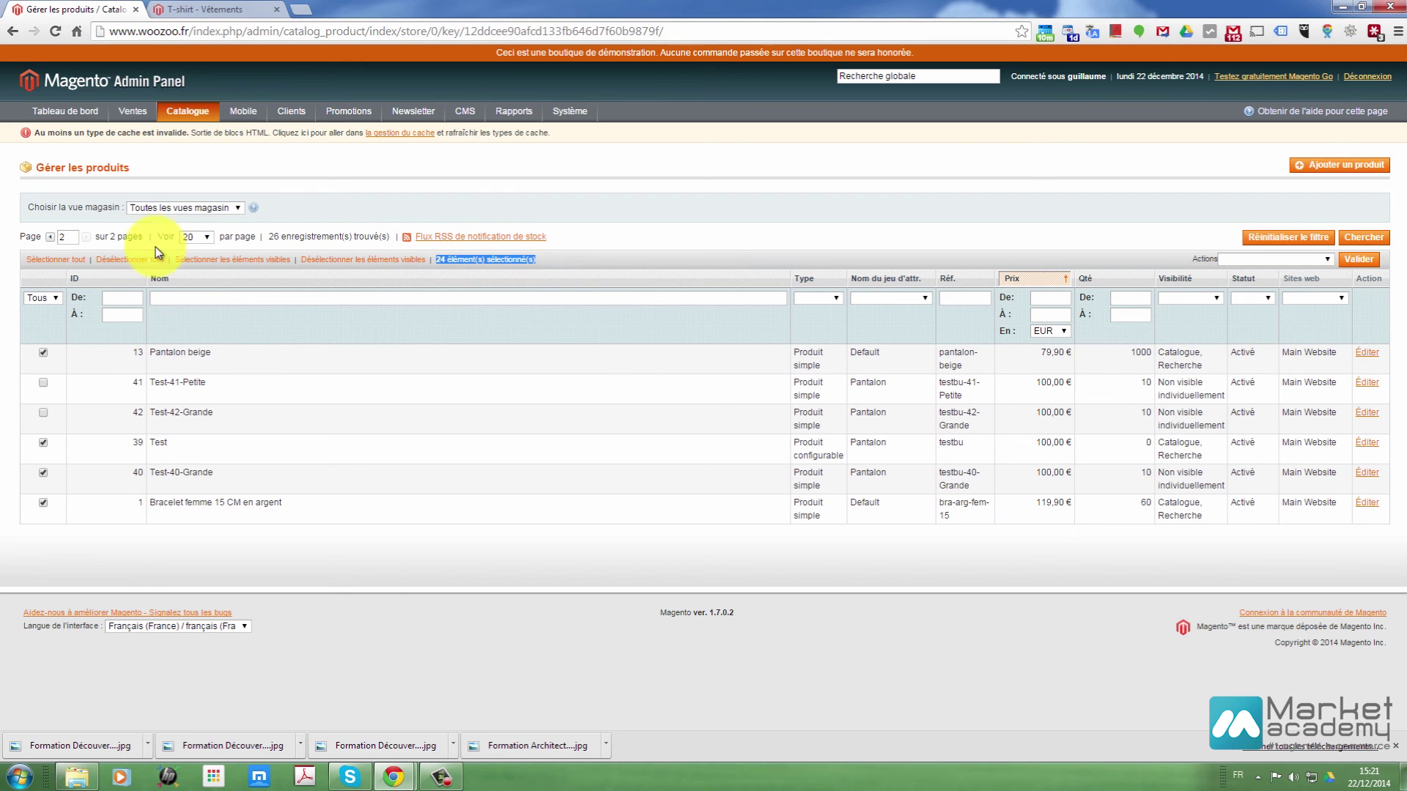
- Return to page 1 of the product list and filter the products by the name "lot"
{"action": "left_click", "coordinate": [49, 236]}
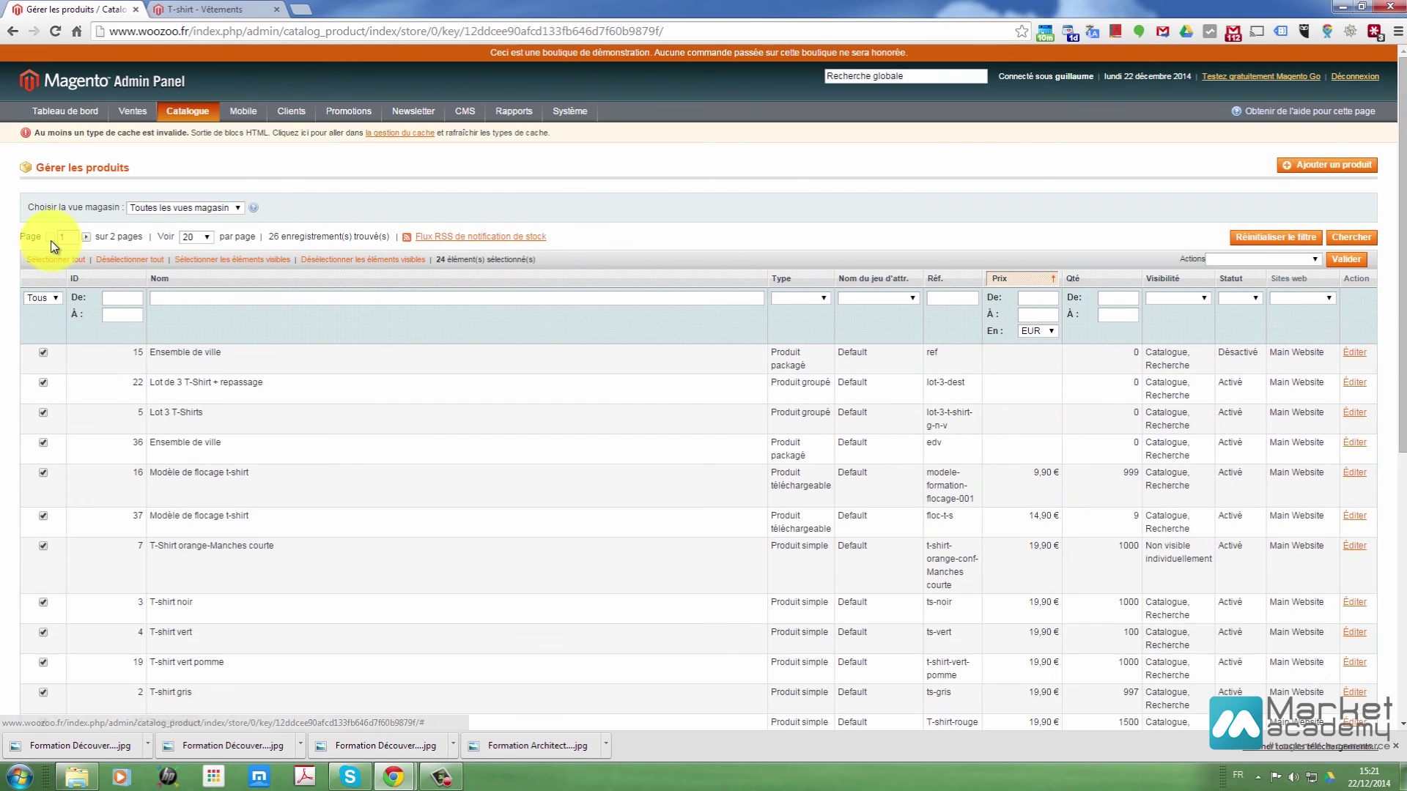
{"action": "left_click", "coordinate": [279, 300]}
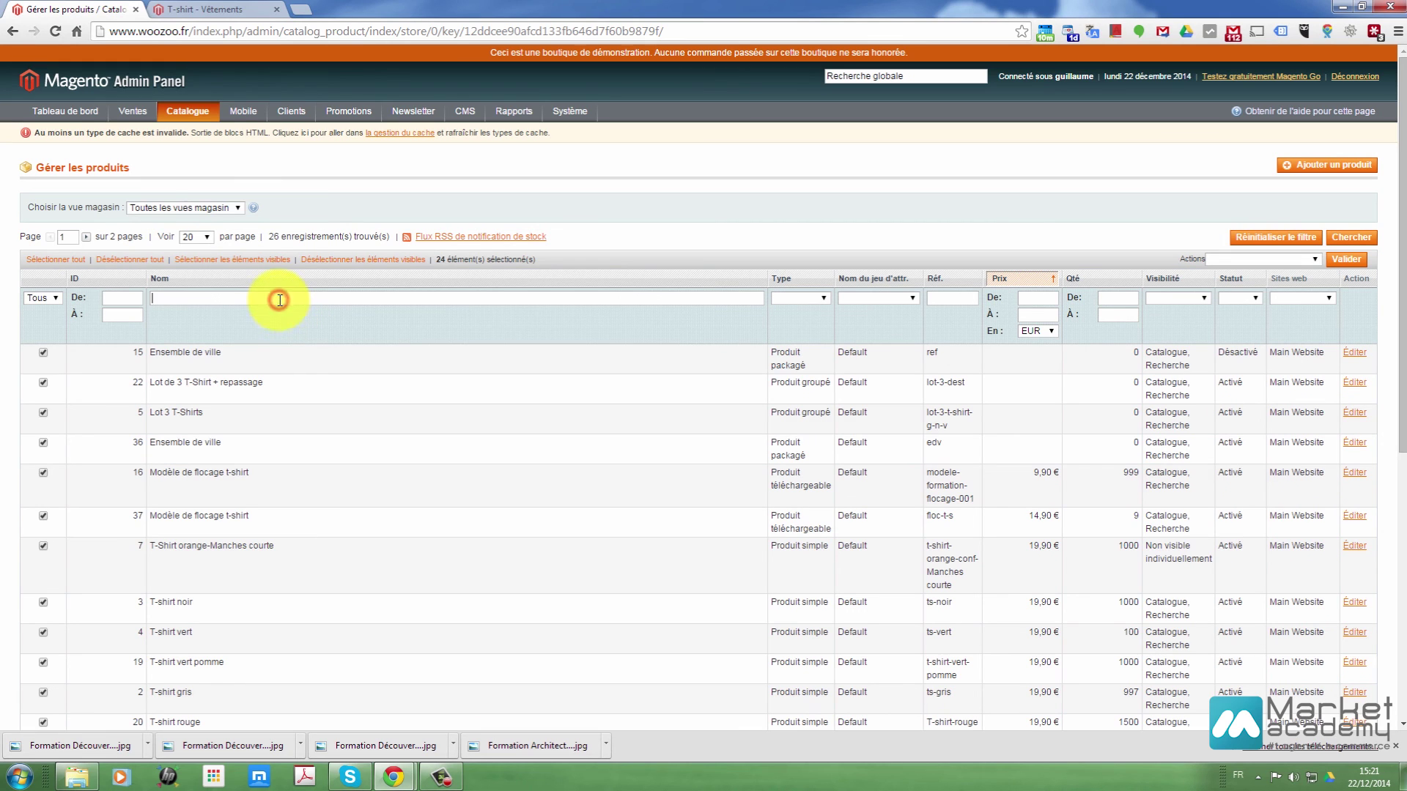
{"action": "type", "text": "lot"}
{"action": "key", "text": "Return"}
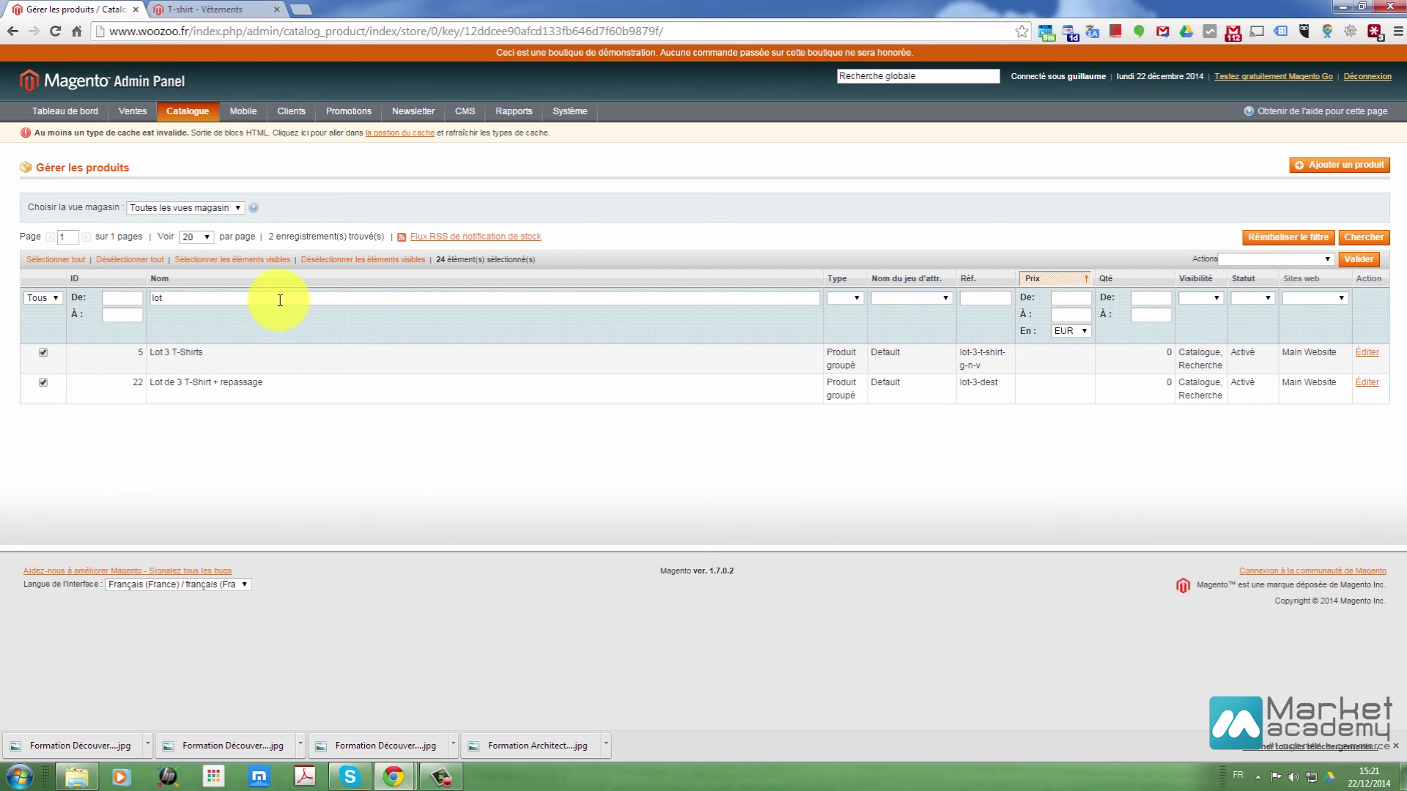
- Deselect Lot 3 T-Shirts and Lot de 3 T-Shirt + repassage, and open the list of bulk actions
{"action": "left_click", "coordinate": [43, 353]}
{"action": "left_click", "coordinate": [43, 381]}
{"action": "left_click", "coordinate": [1272, 260]}
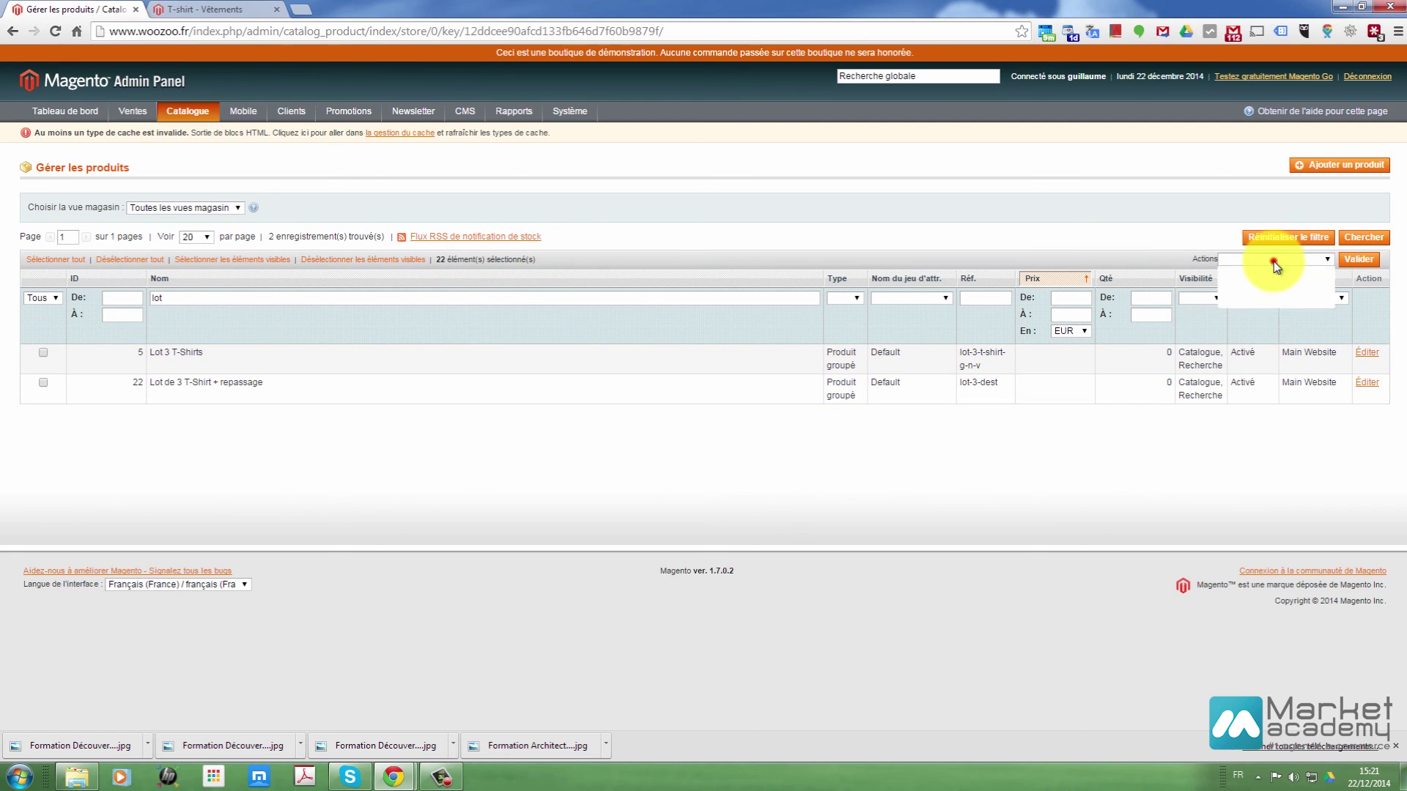